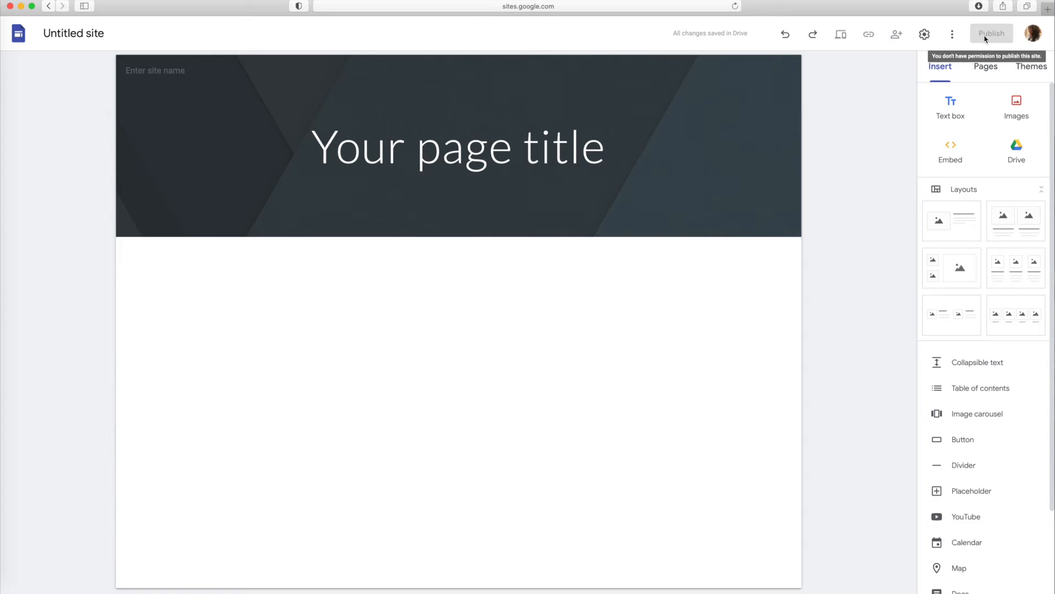
{"action": "left_click", "coordinate": [984, 69]}
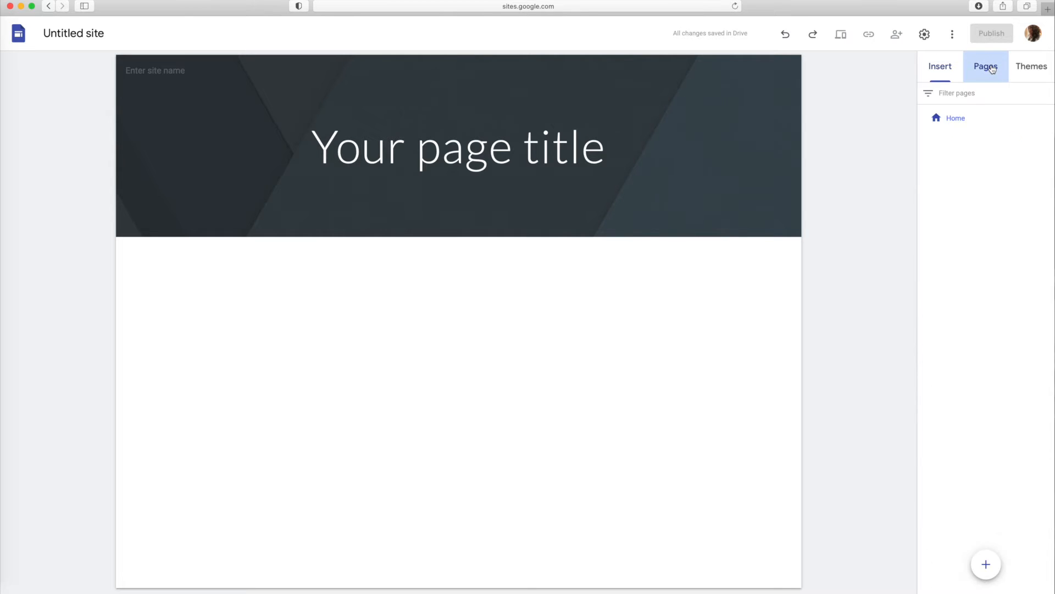
{"action": "left_click", "coordinate": [1031, 68]}
{"action": "left_click", "coordinate": [942, 70]}
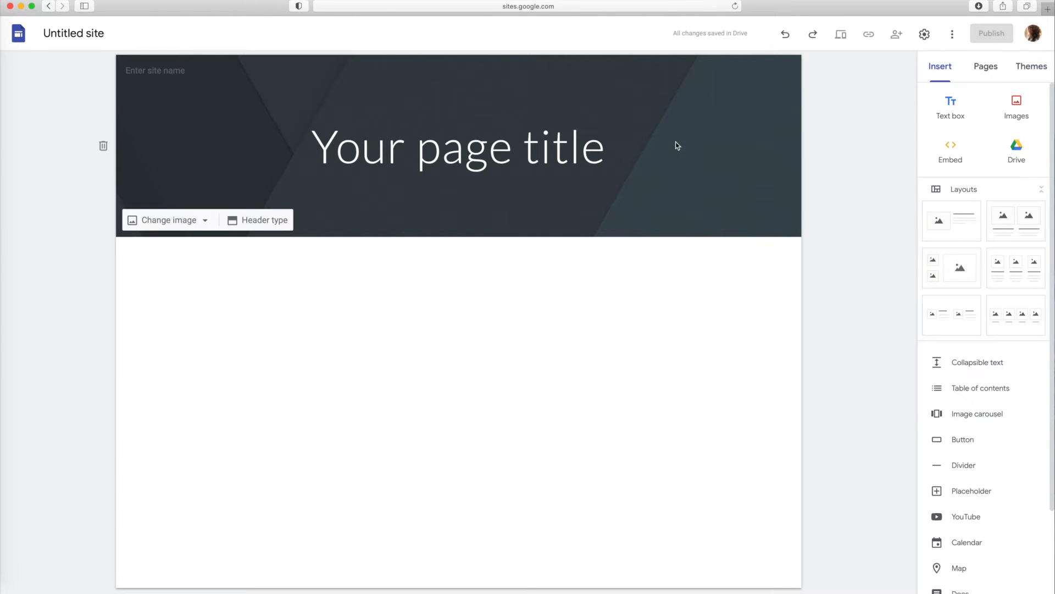
Enter the teacher's name followed by "Teacher Hub" as the site name and apply it as the document title
{"action": "left_click", "coordinate": [139, 70]}
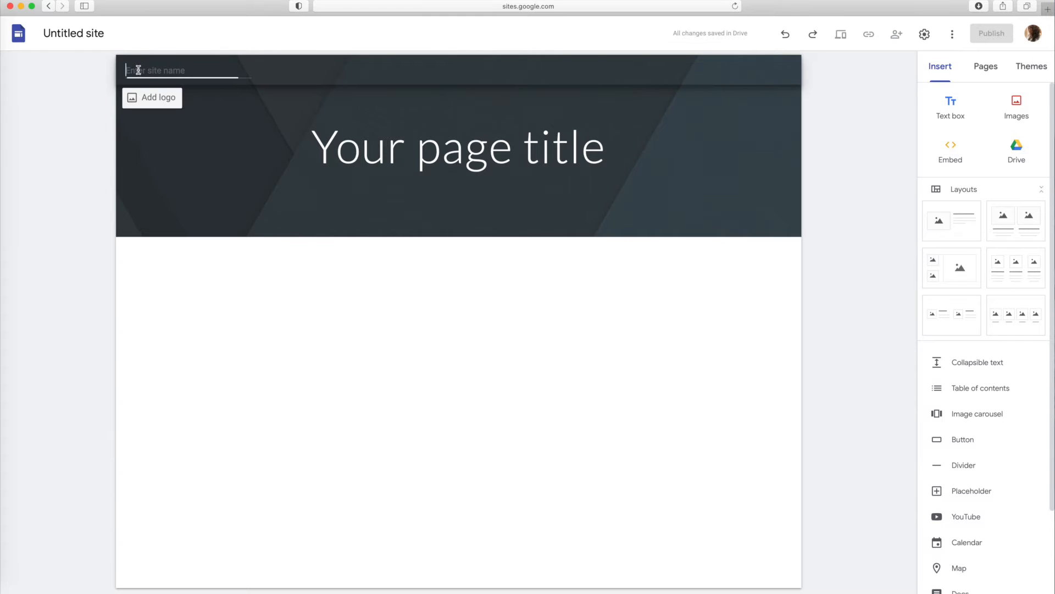
{"action": "type", "text": "Ms. Ian's Teacher Hub"}
{"action": "left_click", "coordinate": [82, 36]}
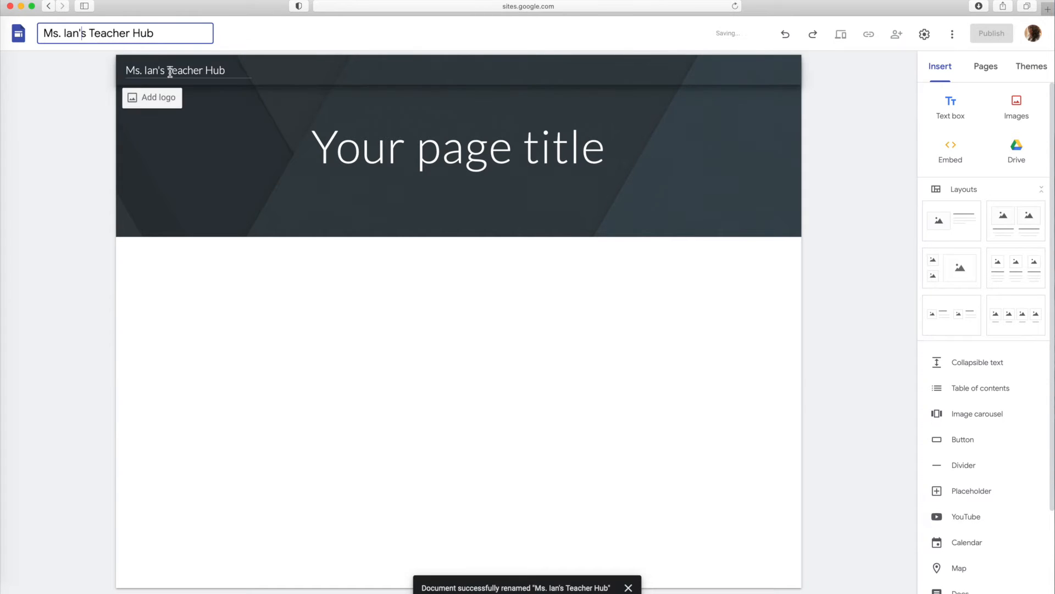
Replace the page title in the header banner with "Welcome"
{"action": "left_click", "coordinate": [317, 152]}
{"action": "left_click_drag", "start_coordinate": [317, 152], "coordinate": [569, 160]}
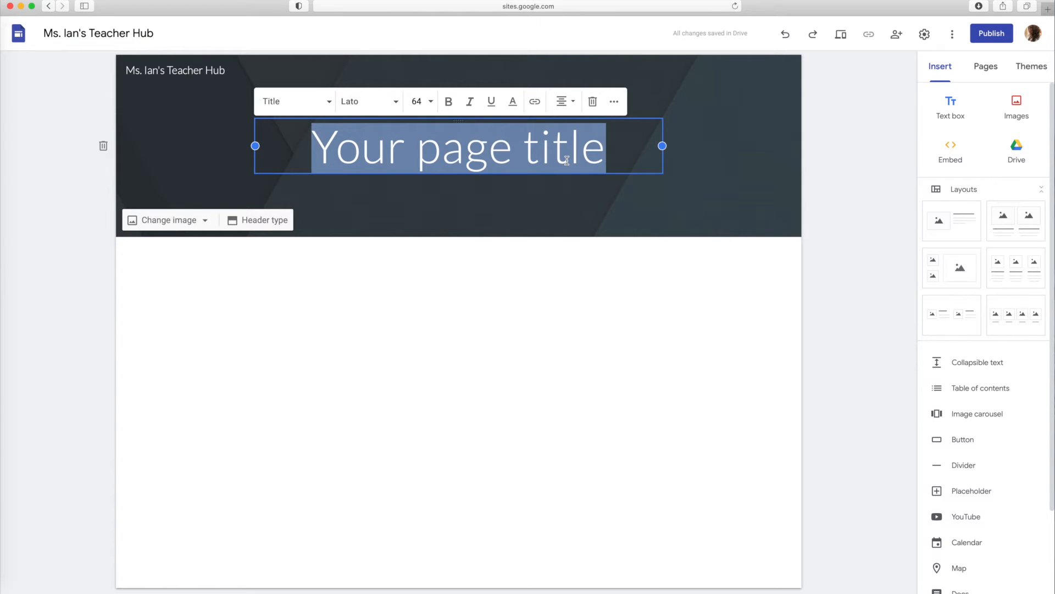
{"action": "type", "text": "Welcome"}
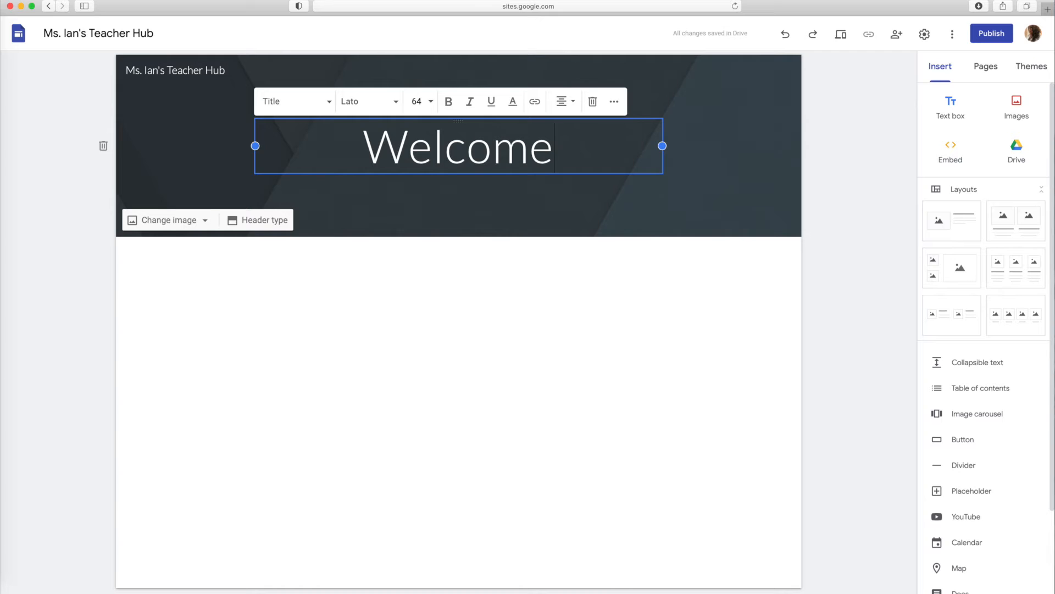
{"action": "left_click", "coordinate": [587, 325]}
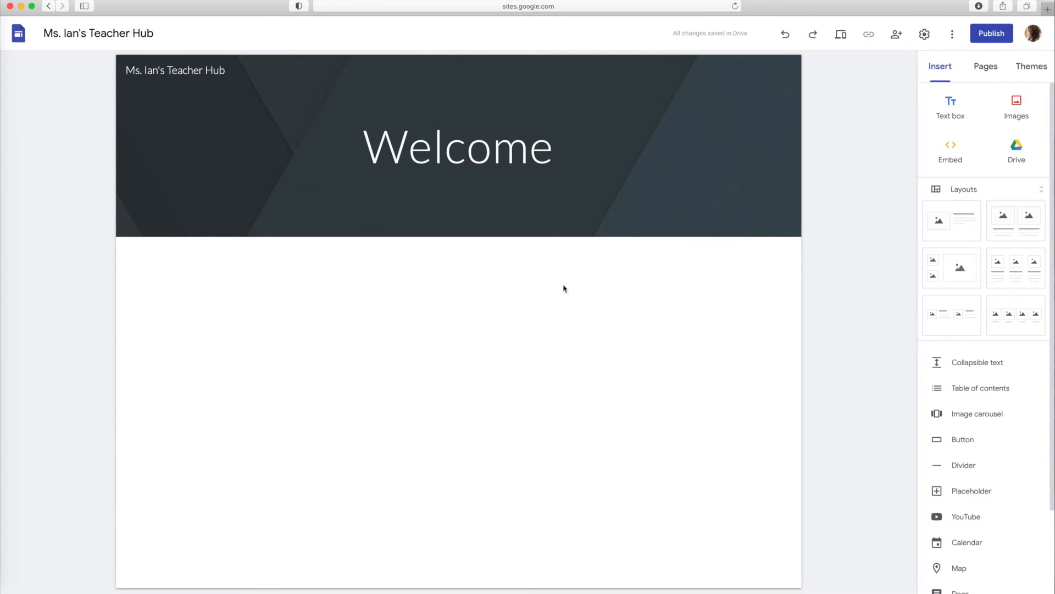
Insert the layout with one image beside text, and head its text with "About" followed by the teacher's name
{"action": "left_click", "coordinate": [962, 221]}
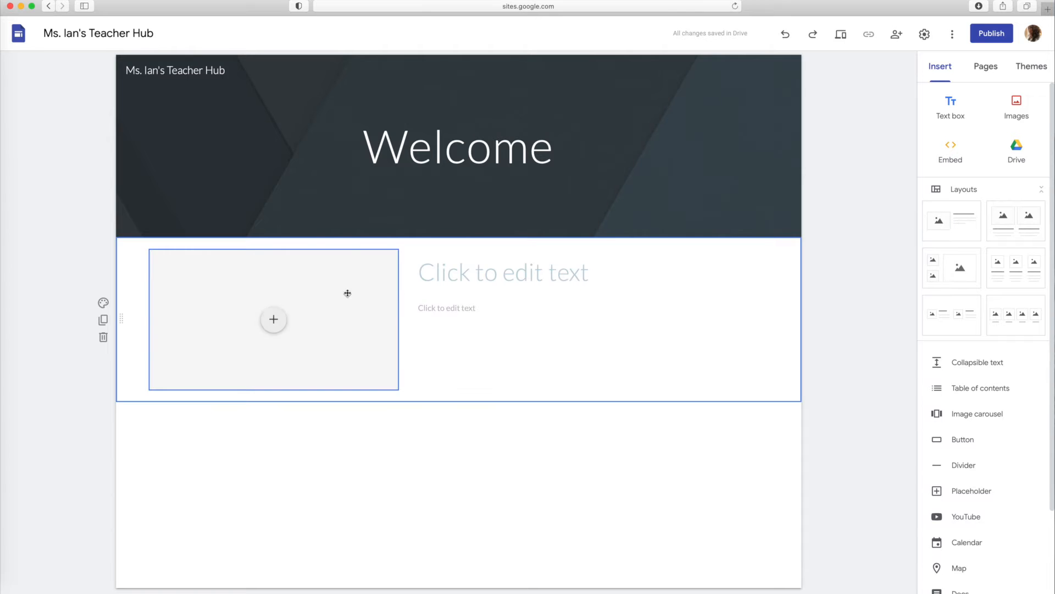
{"action": "left_click", "coordinate": [460, 276]}
{"action": "type", "text": "About Mr."}
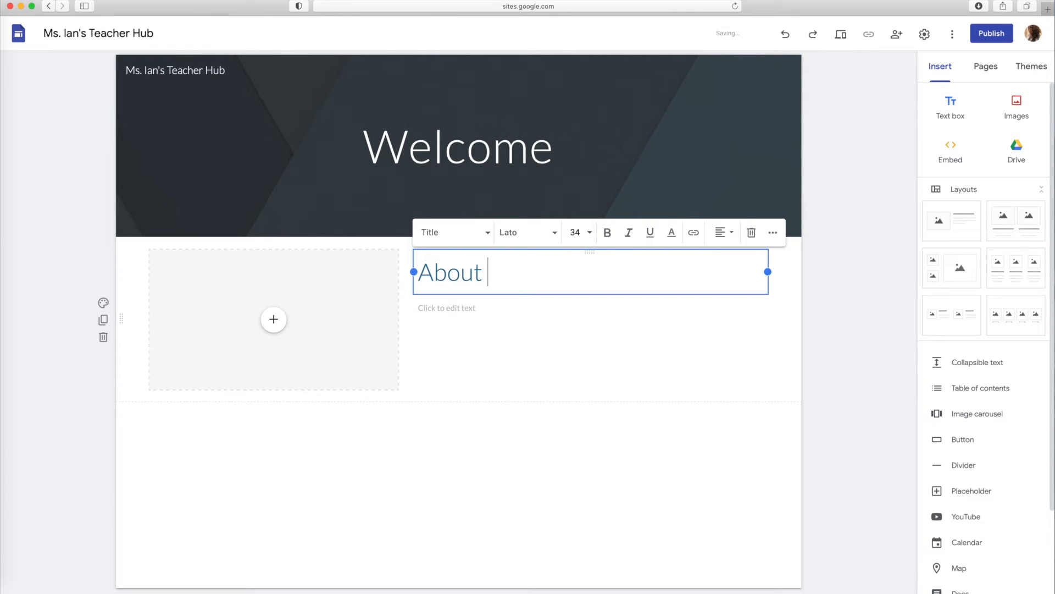
{"action": "key", "text": "BackSpace"}
{"action": "key", "text": "BackSpace"}
{"action": "type", "text": "s. Ian"}
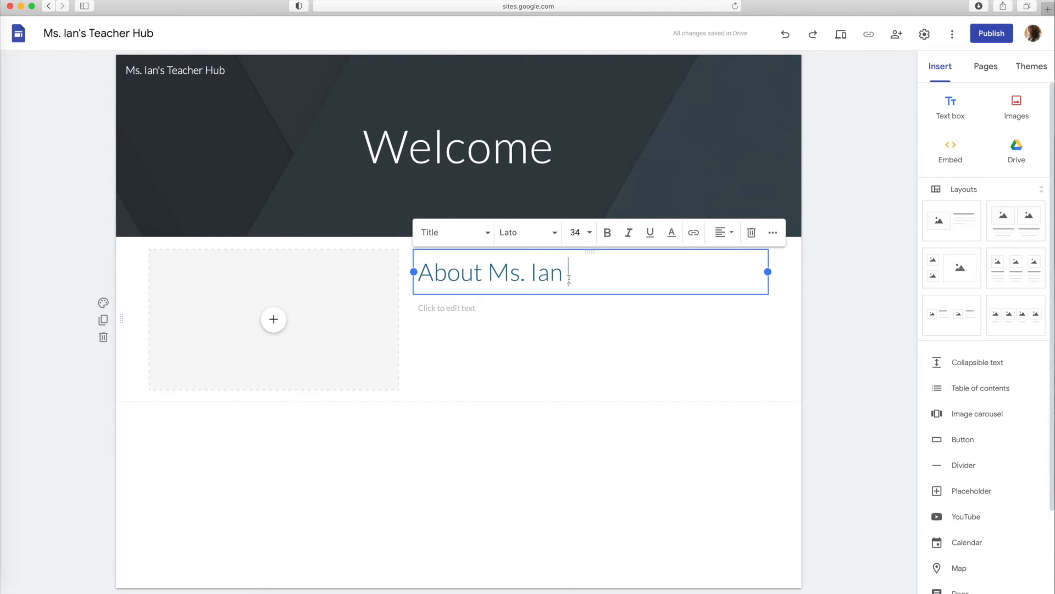
Make the whole "About" heading bold
{"action": "left_click_drag", "start_coordinate": [572, 276], "coordinate": [419, 273]}
{"action": "left_click", "coordinate": [607, 232]}
{"action": "left_click", "coordinate": [604, 276]}
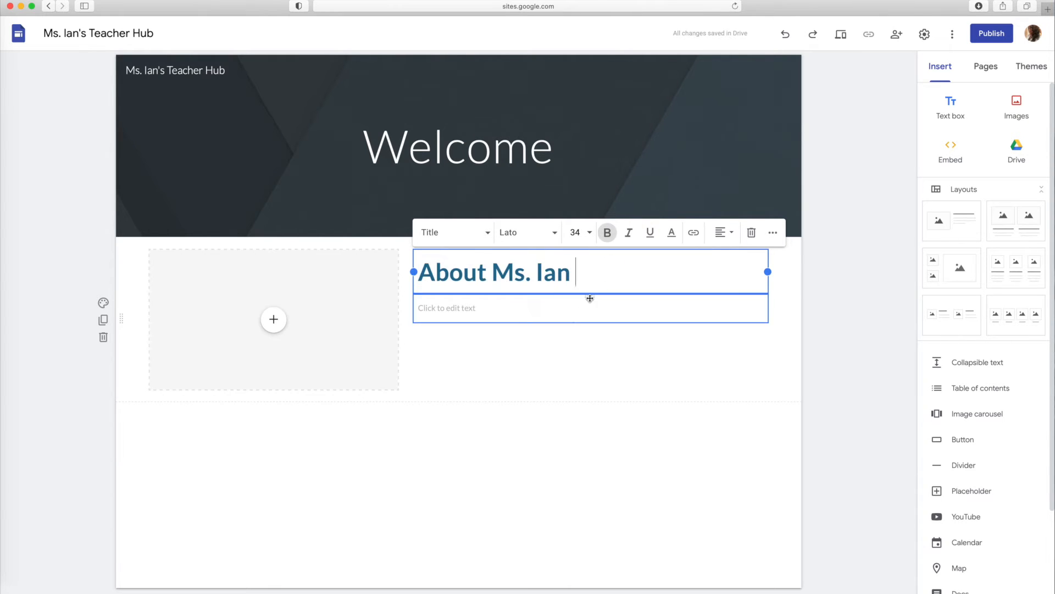
Enter the bio under the heading: teacher's name, then "is an 8th grade teacher in her 2nd year of teaching. She enjoys running, swimming, and reading."
{"action": "left_click", "coordinate": [541, 313]}
{"action": "type", "text": "ms. Ian is an"}
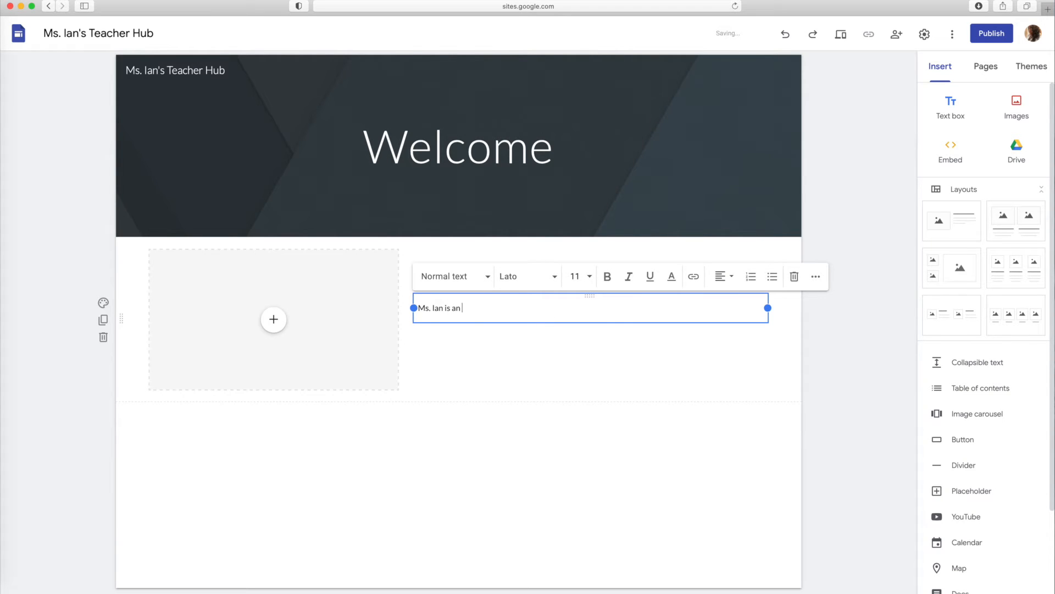
{"action": "type", "text": " 8th grade teacher in her 2nd year of teaching."}
{"action": "type", "text": " She enjoys running, swimming, and learning"}
{"action": "key", "text": "BackSpace"}
{"action": "key", "text": "BackSpace"}
{"action": "key", "text": "BackSpace"}
{"action": "key", "text": "BackSpace"}
{"action": "key", "text": "BackSpace"}
{"action": "key", "text": "BackSpace"}
{"action": "key", "text": "BackSpace"}
{"action": "key", "text": "BackSpace"}
{"action": "type", "text": "reading."}
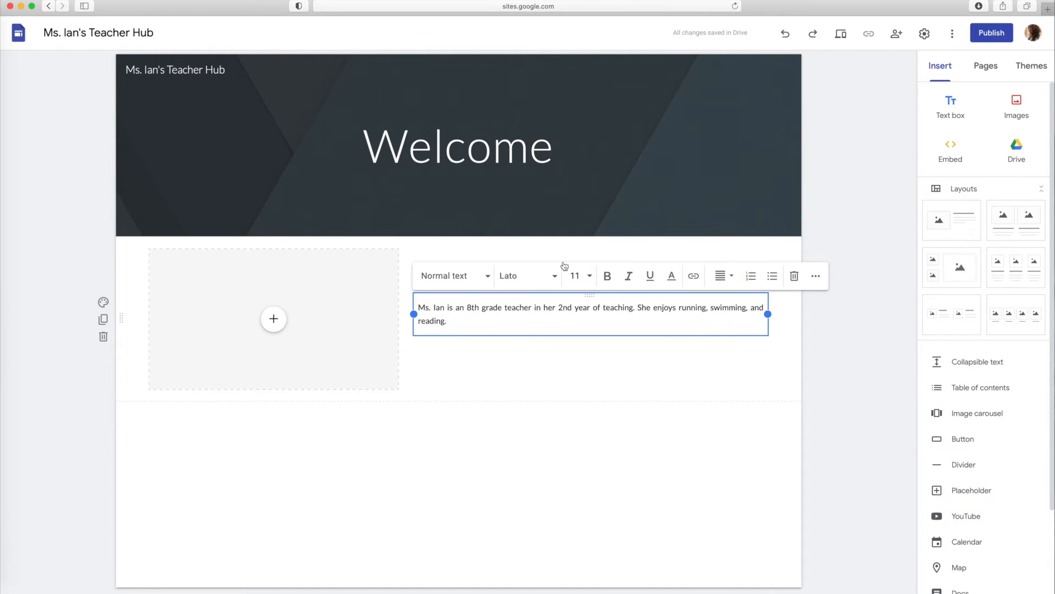
Add the teacher's avatar picture to the image placeholder and shrink it to a small portrait
{"action": "left_click", "coordinate": [273, 319]}
{"action": "left_click", "coordinate": [306, 354]}
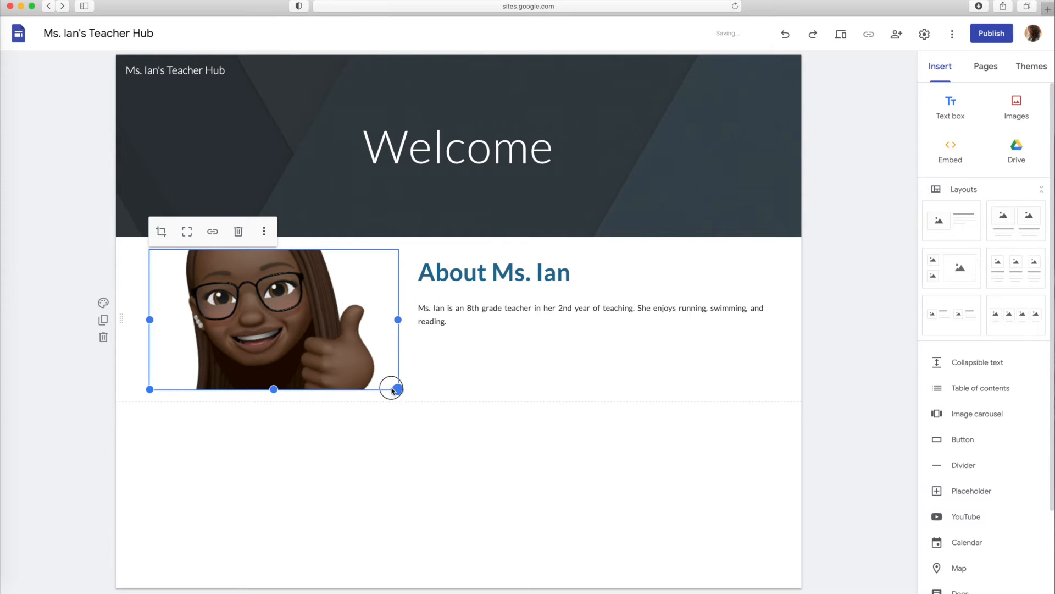
{"action": "left_click_drag", "start_coordinate": [393, 388], "coordinate": [238, 351]}
Widen the About text block leftward until it sits beside the avatar, and add a divider below the section
{"action": "left_click", "coordinate": [427, 272]}
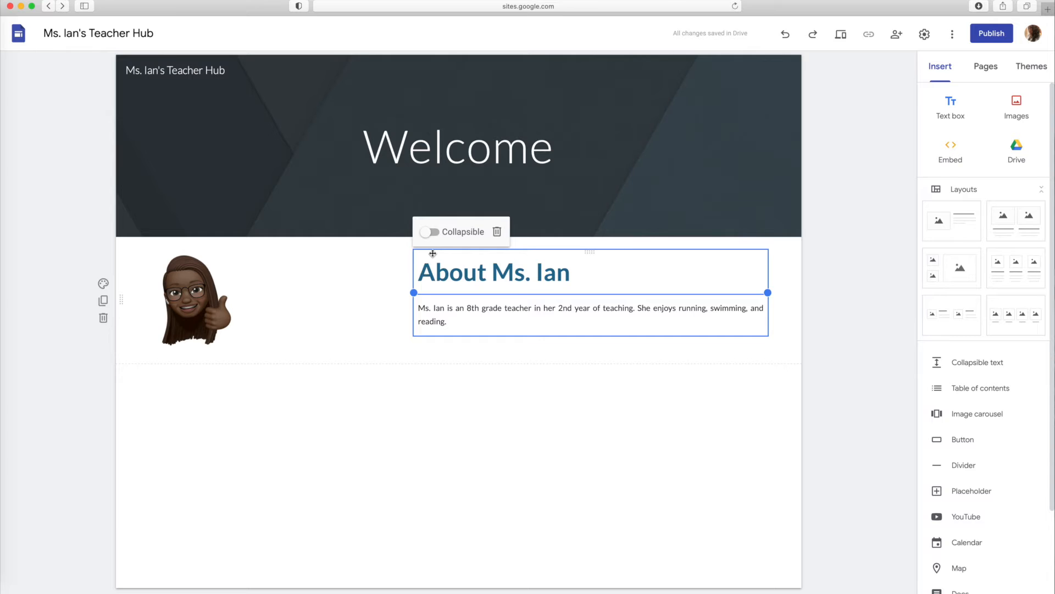
{"action": "left_click_drag", "start_coordinate": [414, 293], "coordinate": [255, 301]}
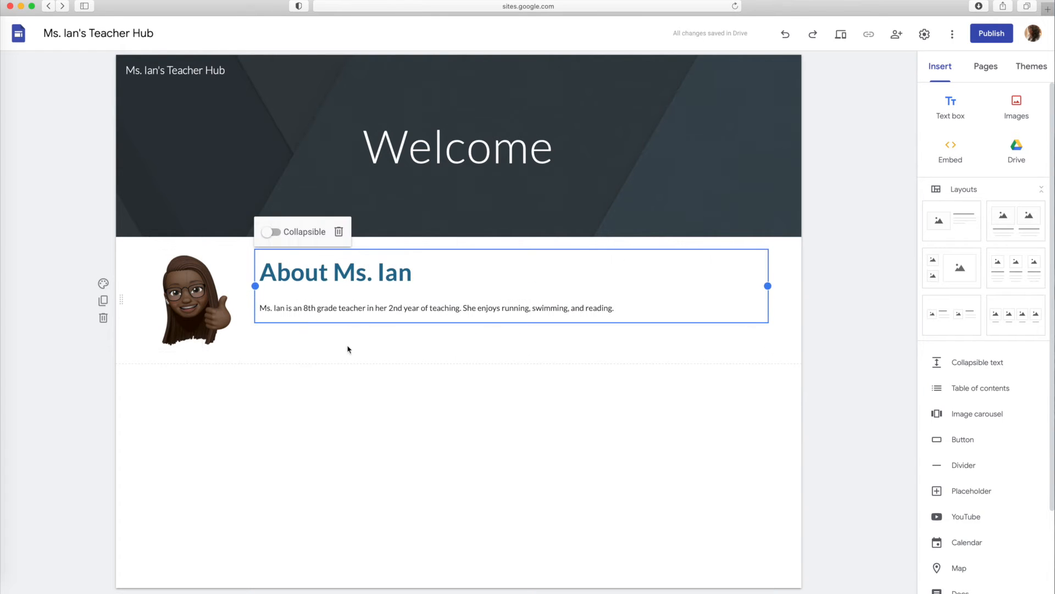
{"action": "left_click", "coordinate": [352, 340]}
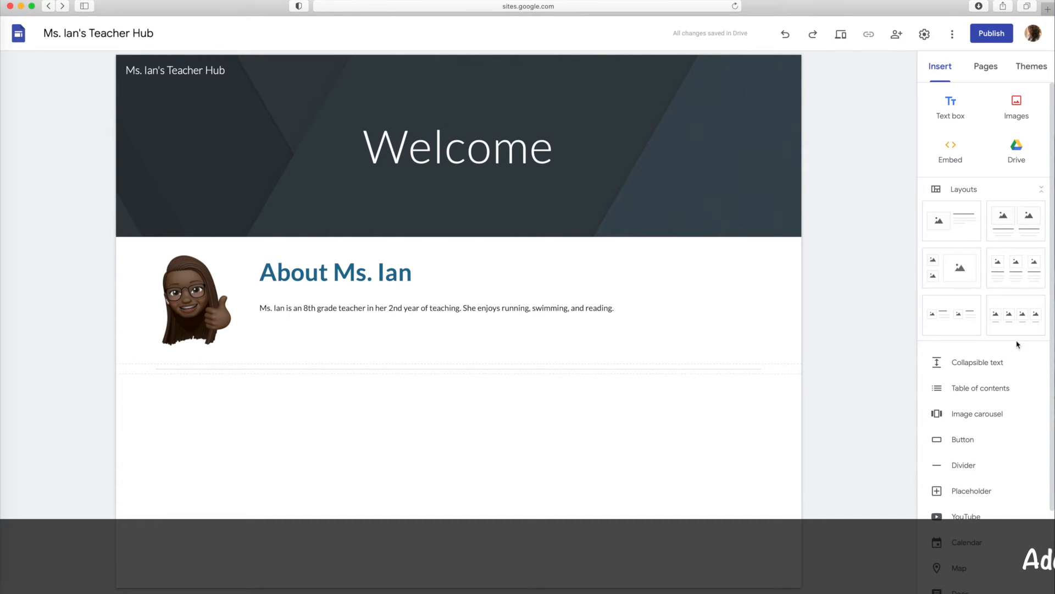
Insert the layout of three images with text below the divider and head its first column "Complete Interest Survey"
{"action": "left_click", "coordinate": [1015, 275]}
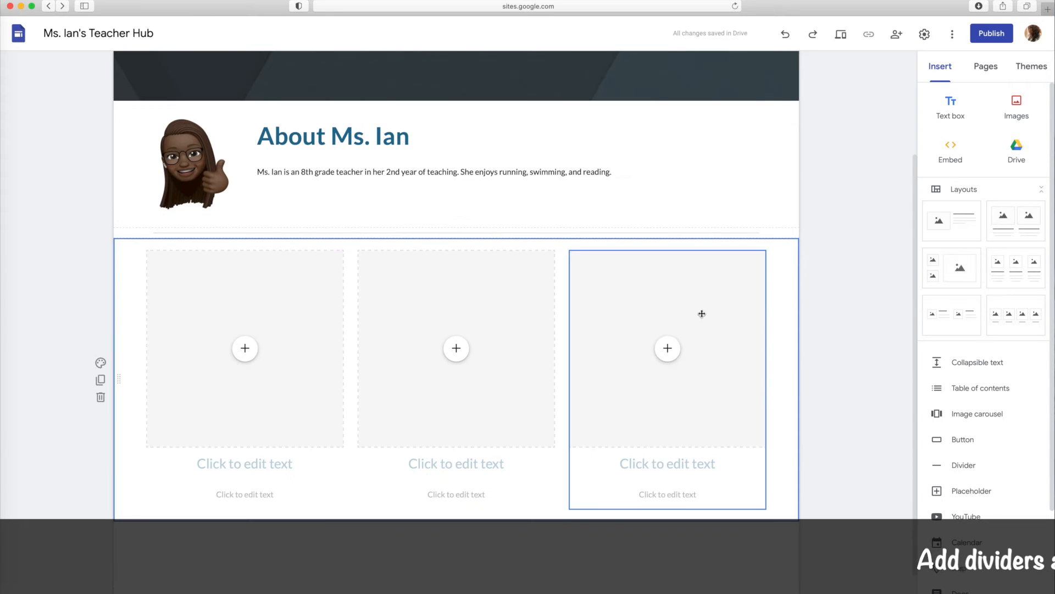
{"action": "left_click", "coordinate": [245, 464]}
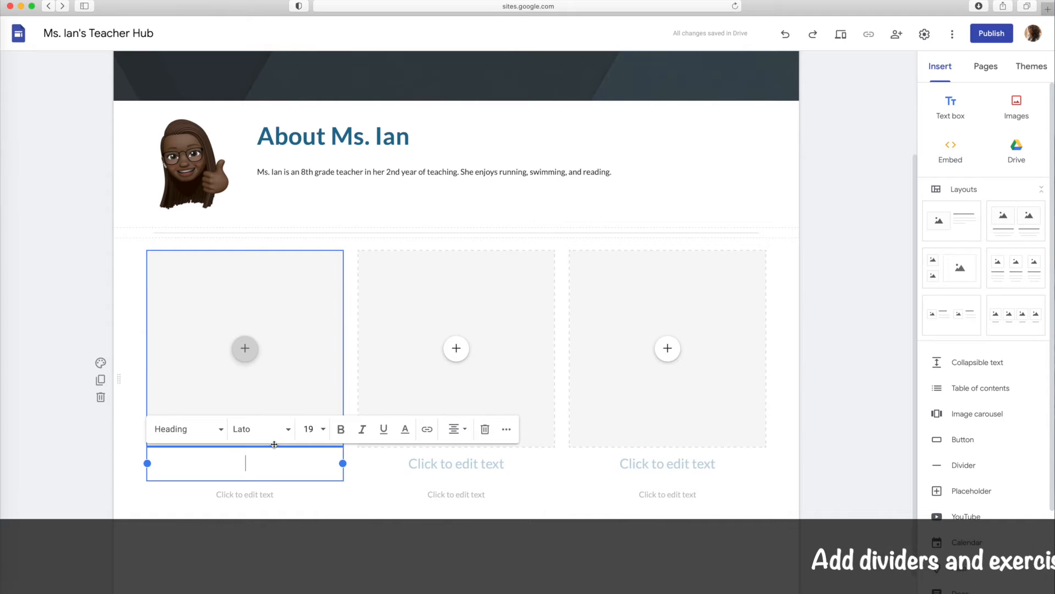
{"action": "type", "text": "Complete "}
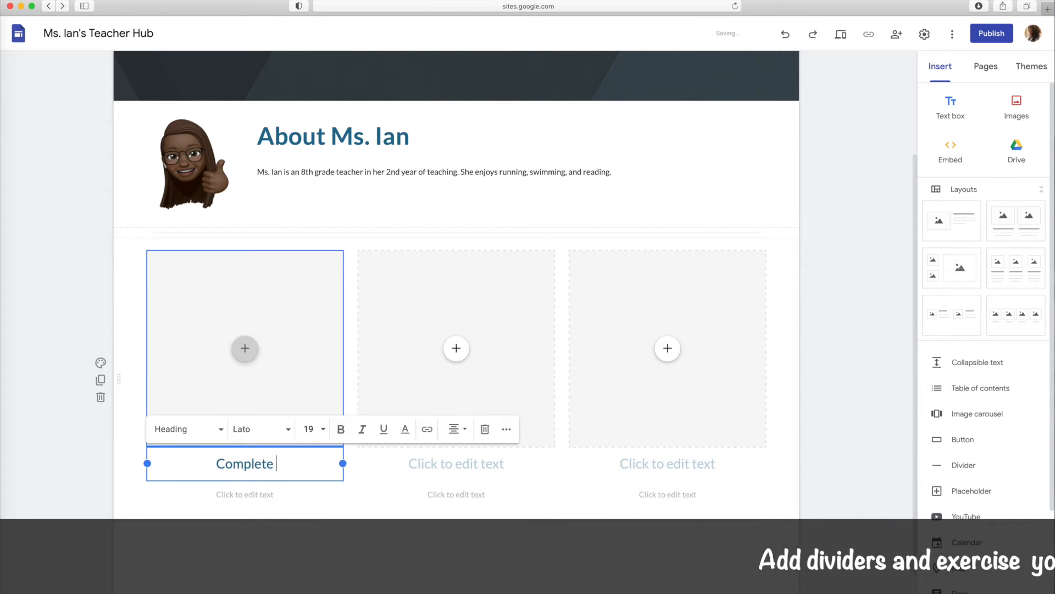
{"action": "type", "text": "Interest Survey"}
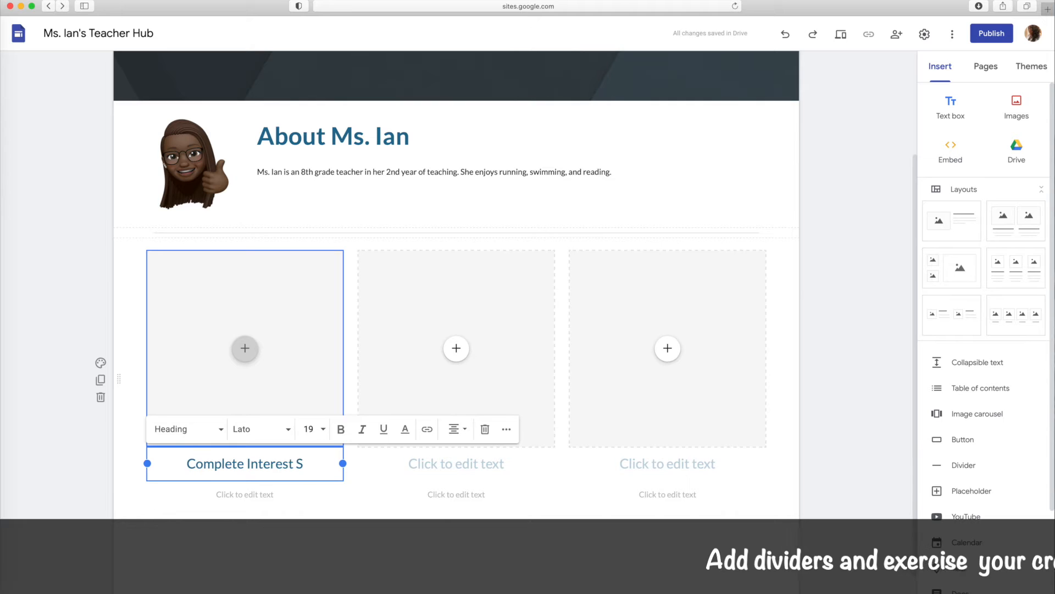
Enter "For Students" as the text under the first column's heading
{"action": "left_click", "coordinate": [252, 494]}
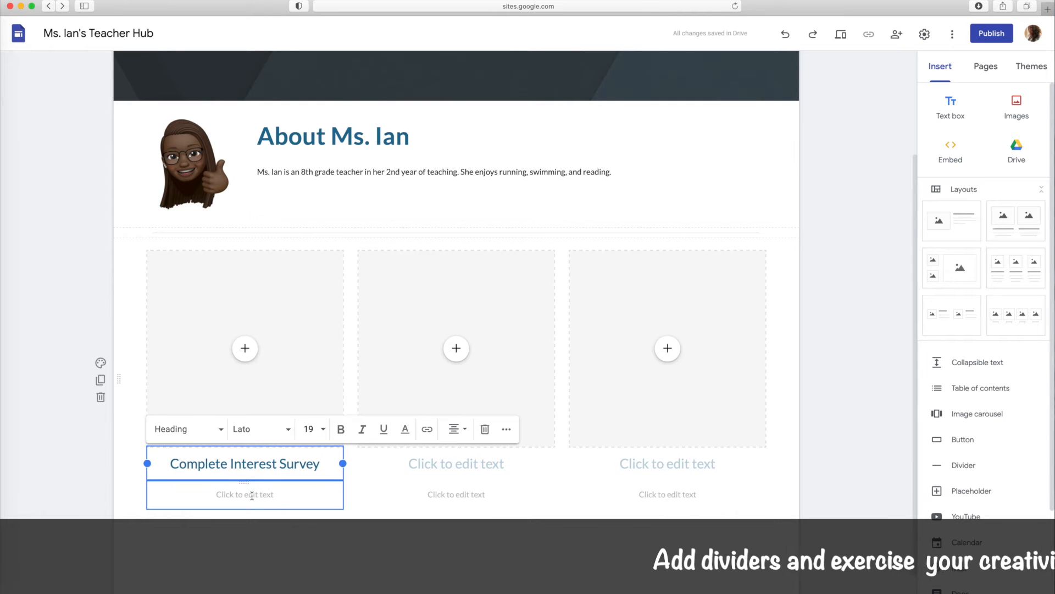
{"action": "type", "text": "For students"}
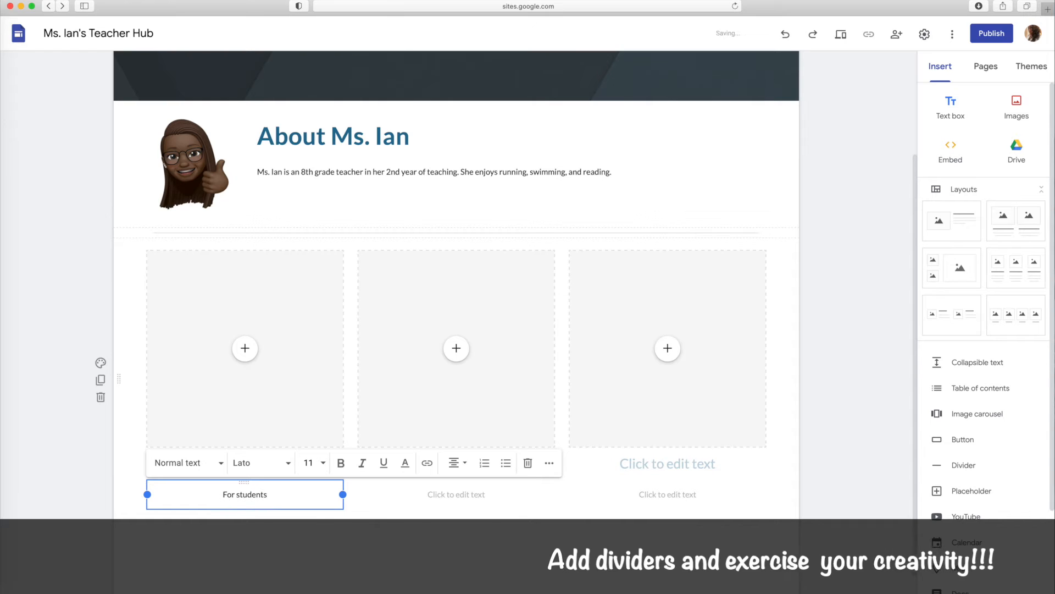
{"action": "key", "text": "BackSpace"}
{"action": "key", "text": "BackSpace"}
{"action": "key", "text": "BackSpace"}
{"action": "key", "text": "BackSpace"}
{"action": "key", "text": "BackSpace"}
{"action": "key", "text": "BackSpace"}
{"action": "type", "text": "ts"}
Head the middle column "Complete Family Survey" and enter "For Families" as the text under it
{"action": "left_click", "coordinate": [433, 495]}
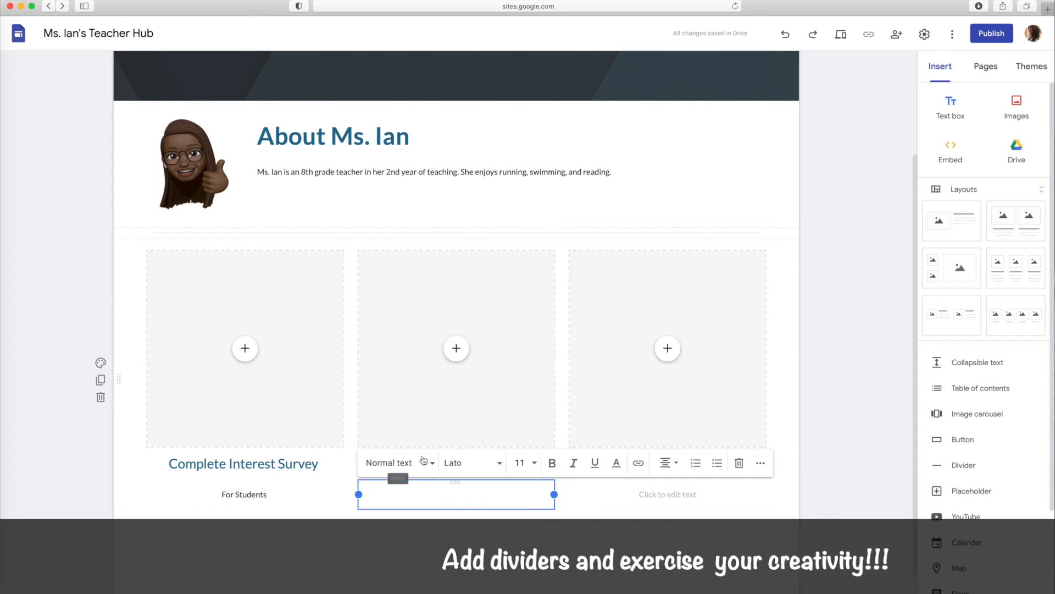
{"action": "left_click", "coordinate": [396, 429]}
{"action": "left_click", "coordinate": [401, 465]}
{"action": "type", "text": "Comp"}
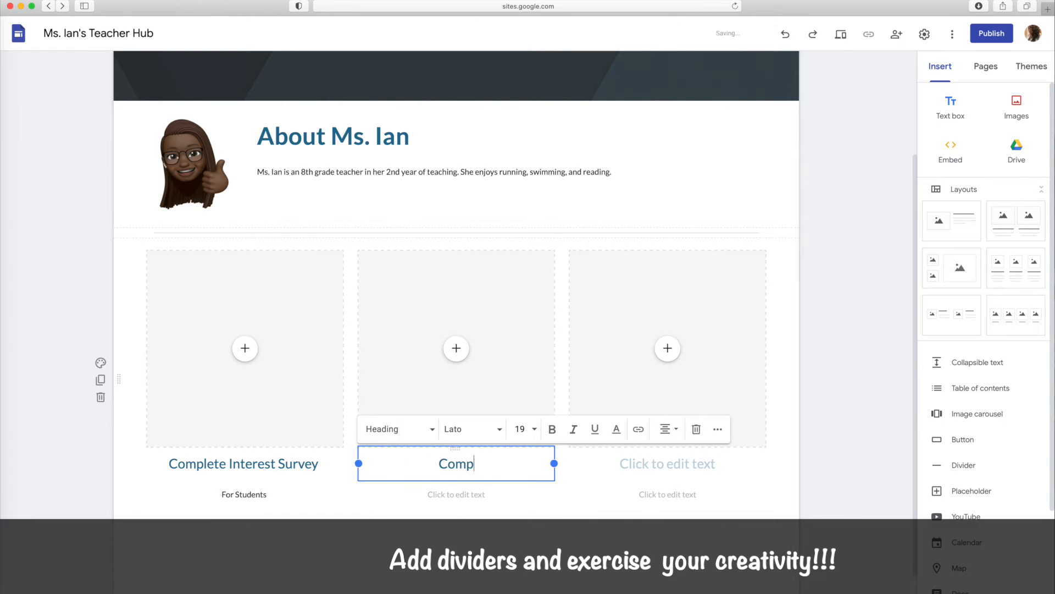
{"action": "type", "text": "lete Family "}
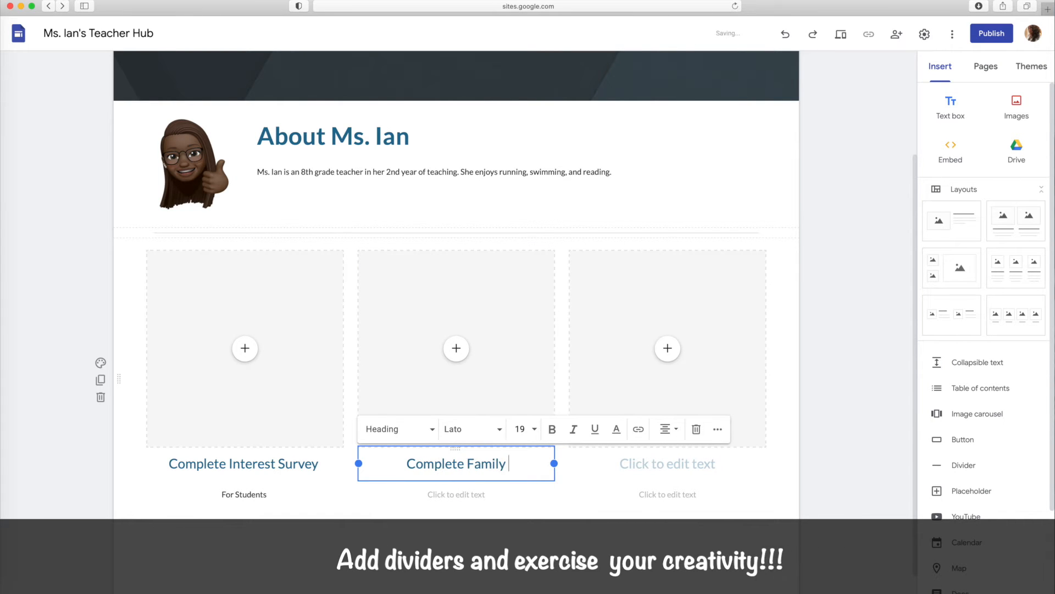
{"action": "type", "text": "Survey"}
{"action": "left_click", "coordinate": [445, 494]}
{"action": "type", "text": "For"}
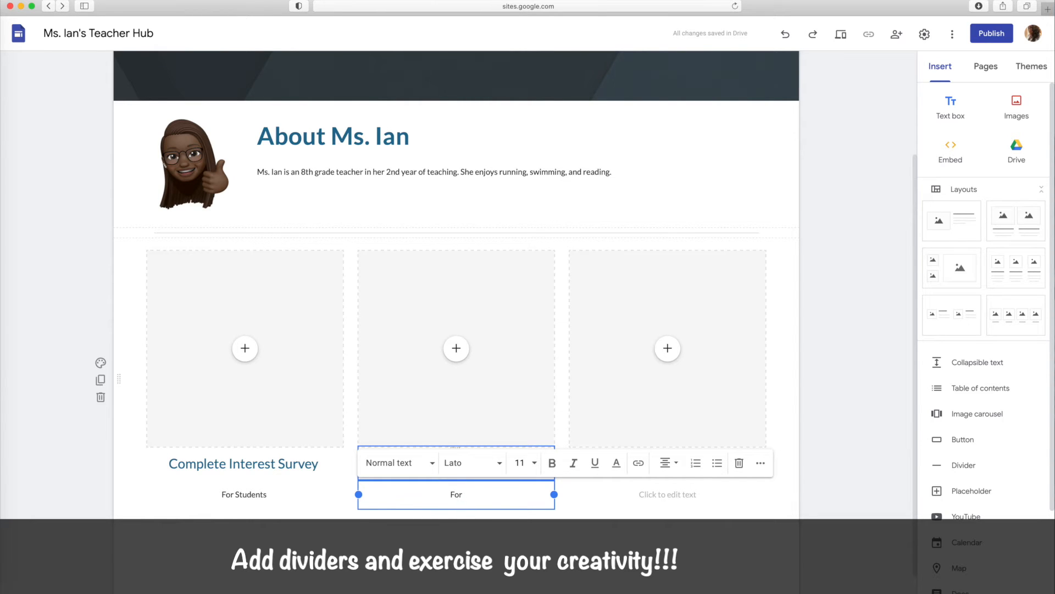
{"action": "type", "text": " Families"}
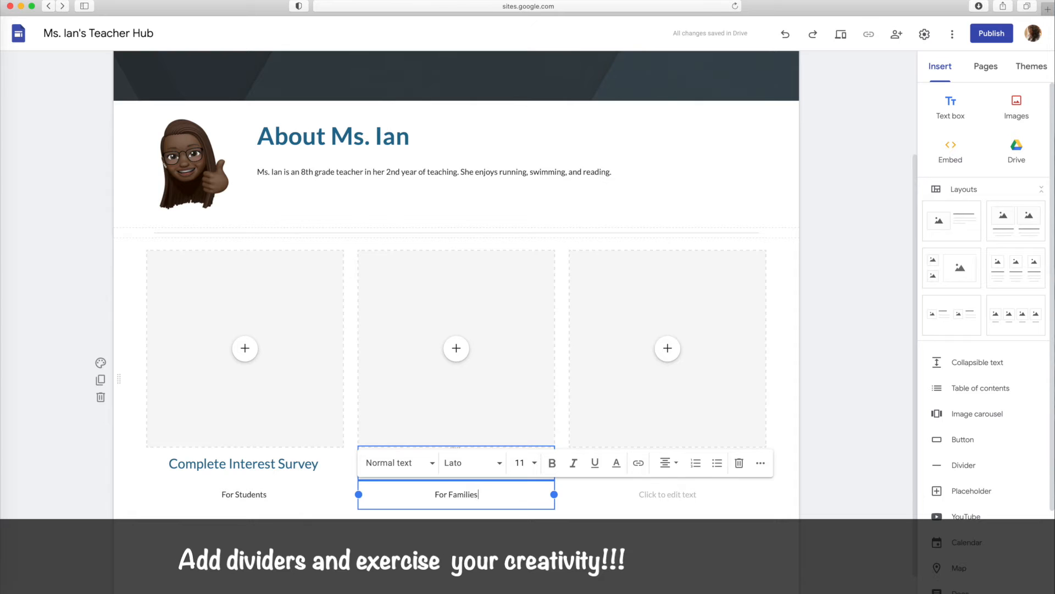
Head the third column "Coaching Survey" and enter "For Mentees" as the text under it
{"action": "left_click", "coordinate": [628, 462]}
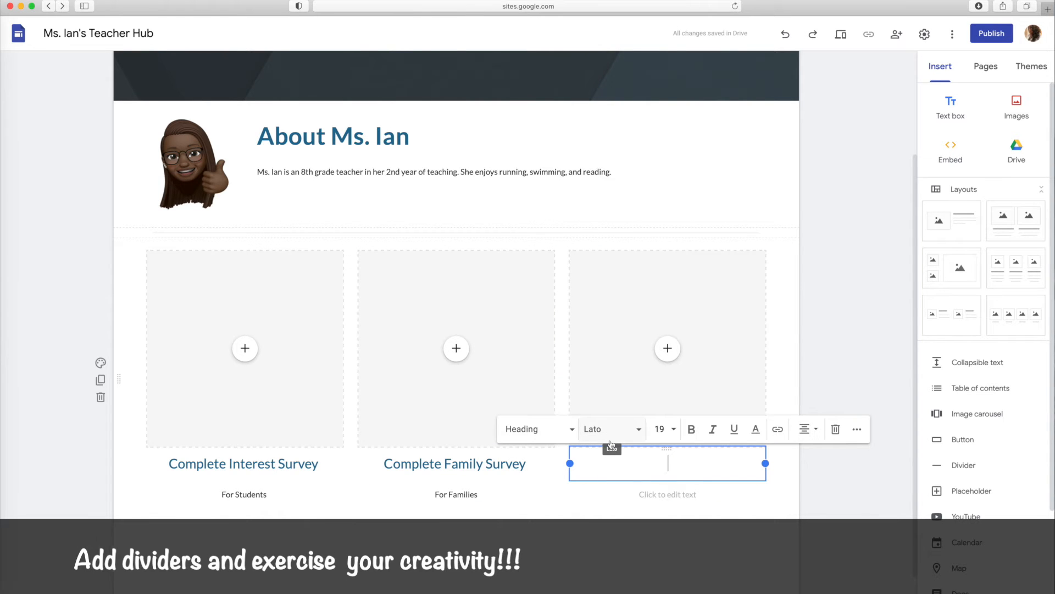
{"action": "type", "text": "Coaching "}
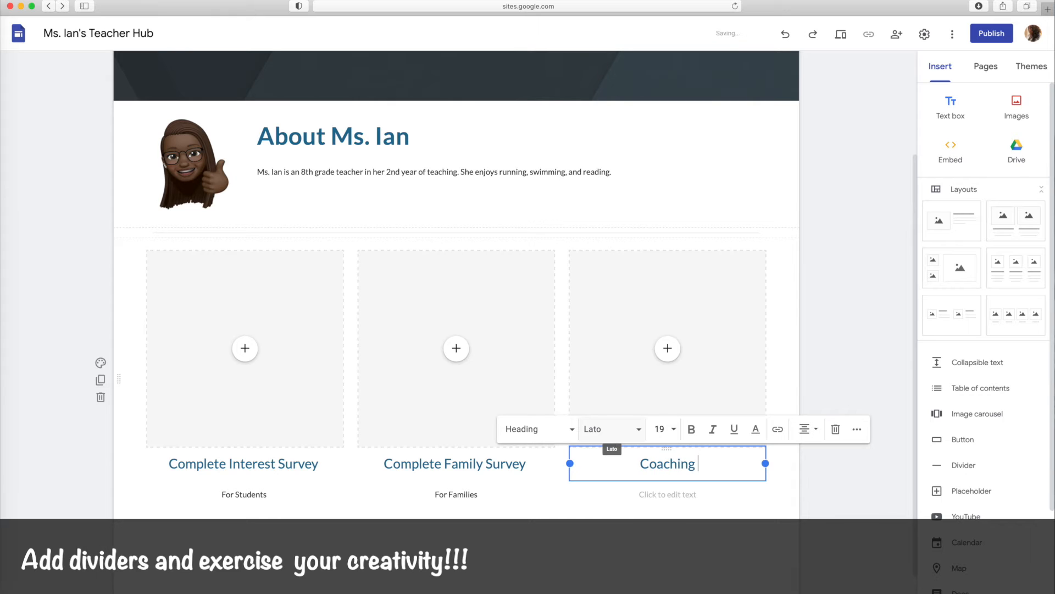
{"action": "type", "text": "Survey"}
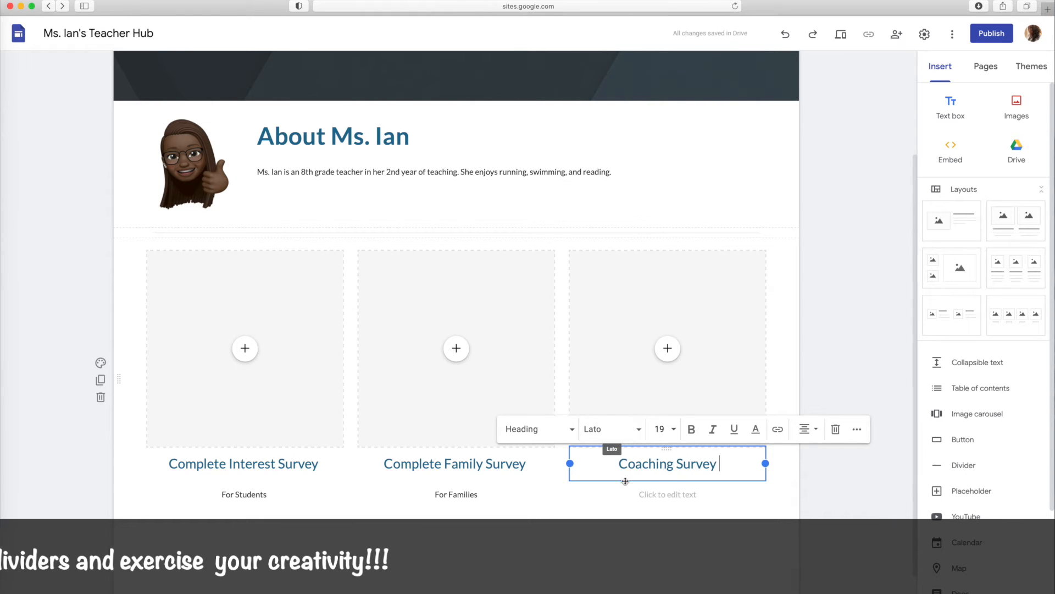
{"action": "left_click", "coordinate": [658, 495]}
{"action": "type", "text": "For C"}
{"action": "type", "text": "enti"}
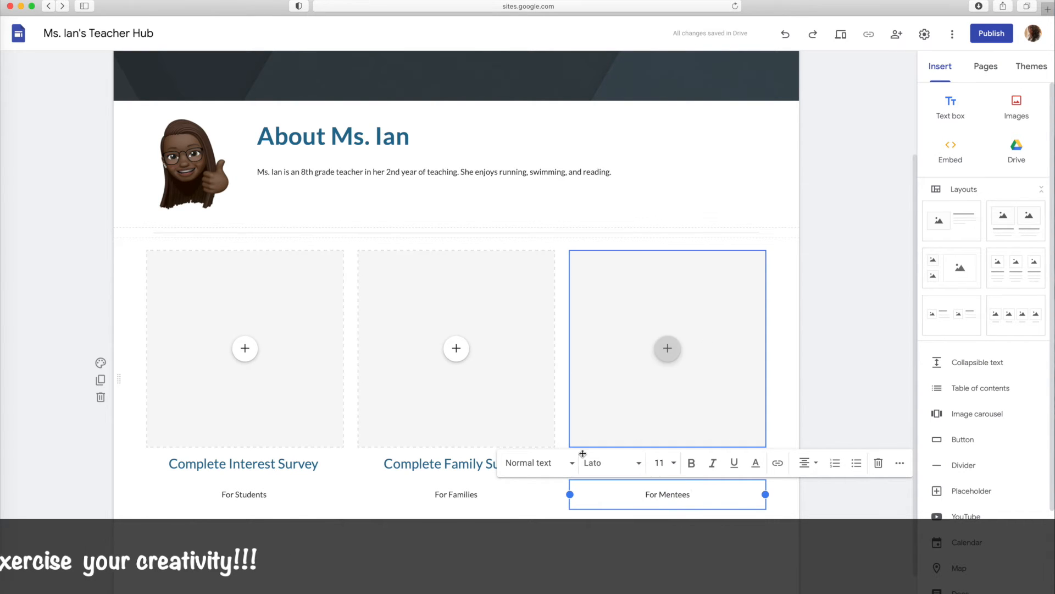
Remove the word "Complete" from the Family Survey and Interest Survey headings
{"action": "left_click", "coordinate": [443, 464]}
{"action": "left_click_drag", "start_coordinate": [443, 465], "coordinate": [384, 462]}
{"action": "key", "text": "BackSpace"}
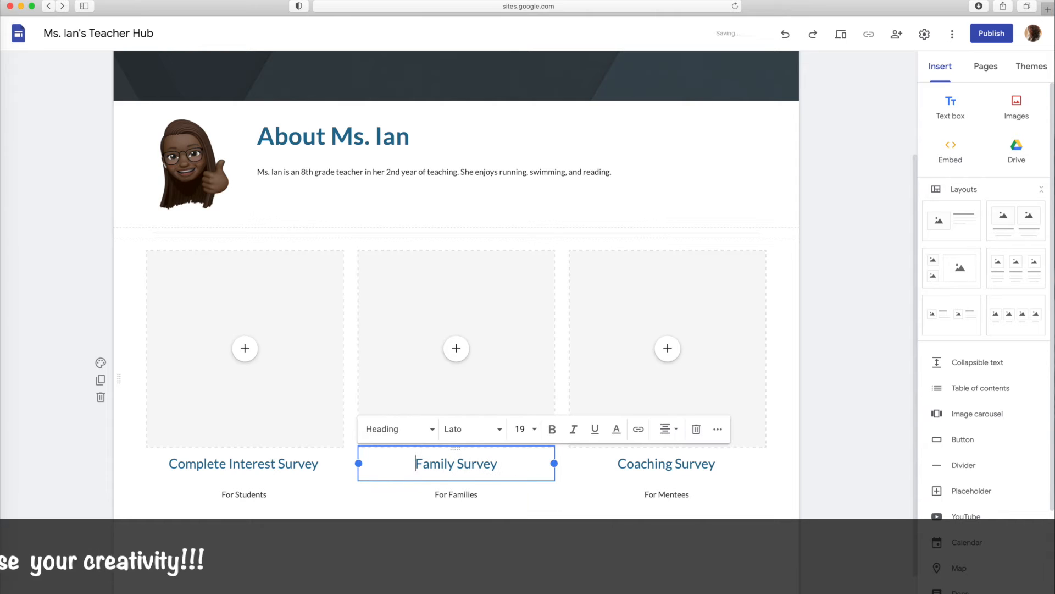
{"action": "left_click_drag", "start_coordinate": [228, 463], "coordinate": [170, 463]}
{"action": "key", "text": "BackSpace"}
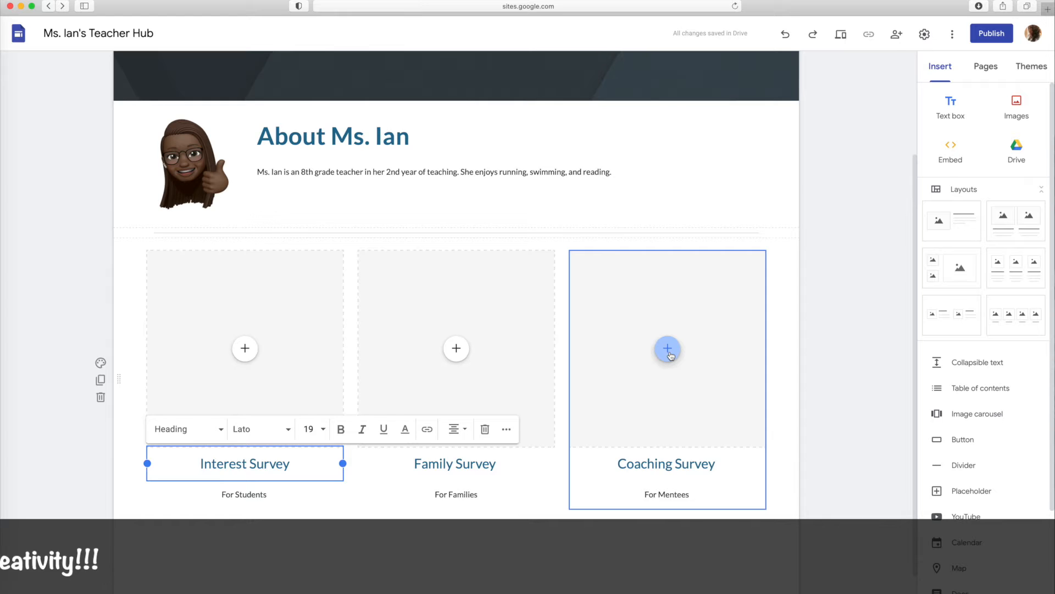
Add a divider below the three survey columns
{"action": "scroll", "coordinate": [669, 355], "scroll_direction": "down", "scroll_amount": 1}
{"action": "left_click", "coordinate": [972, 466]}
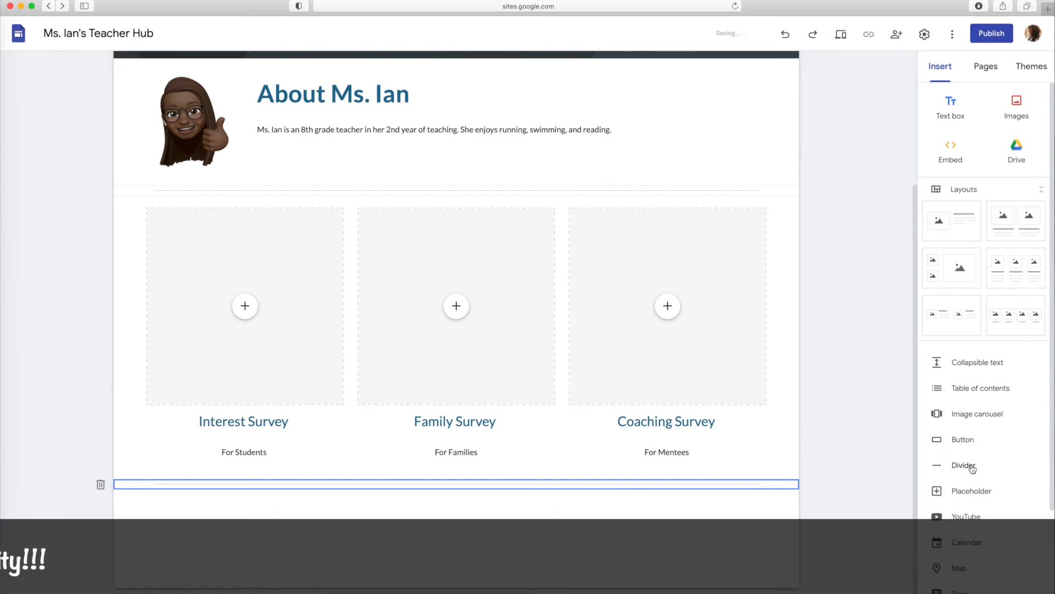
Add a new page named "Instruction" to the site
{"action": "scroll", "coordinate": [694, 383], "scroll_direction": "up", "scroll_amount": 2}
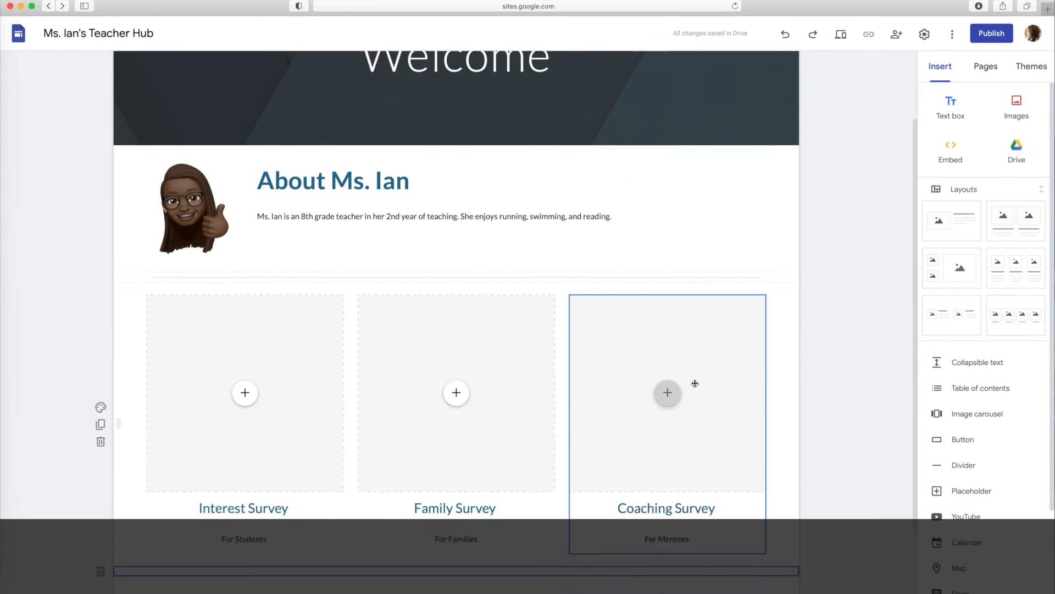
{"action": "scroll", "coordinate": [695, 383], "scroll_direction": "up", "scroll_amount": 2}
{"action": "left_click", "coordinate": [986, 66]}
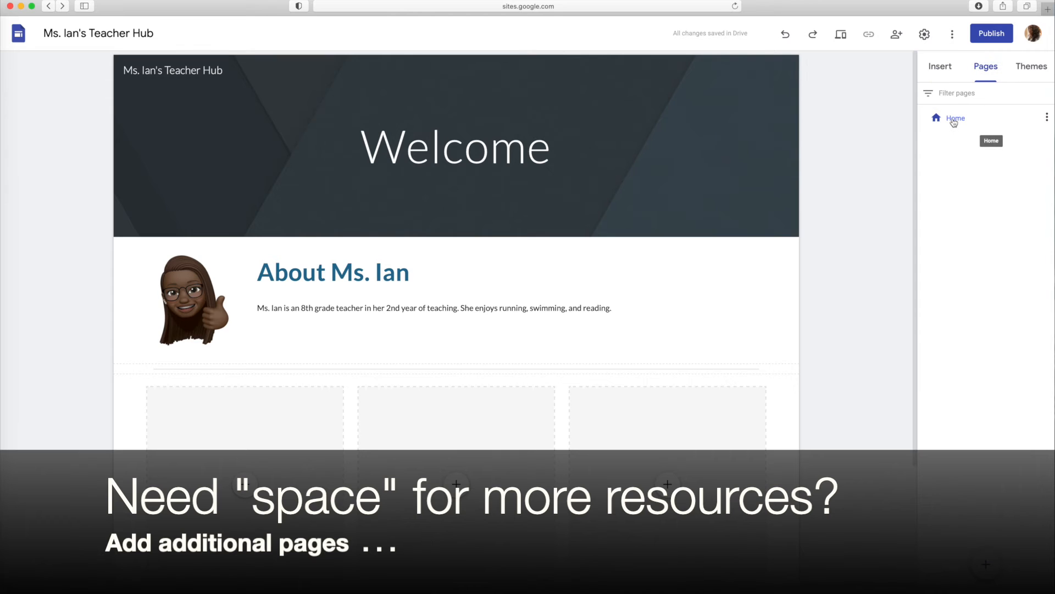
{"action": "left_click", "coordinate": [1047, 118]}
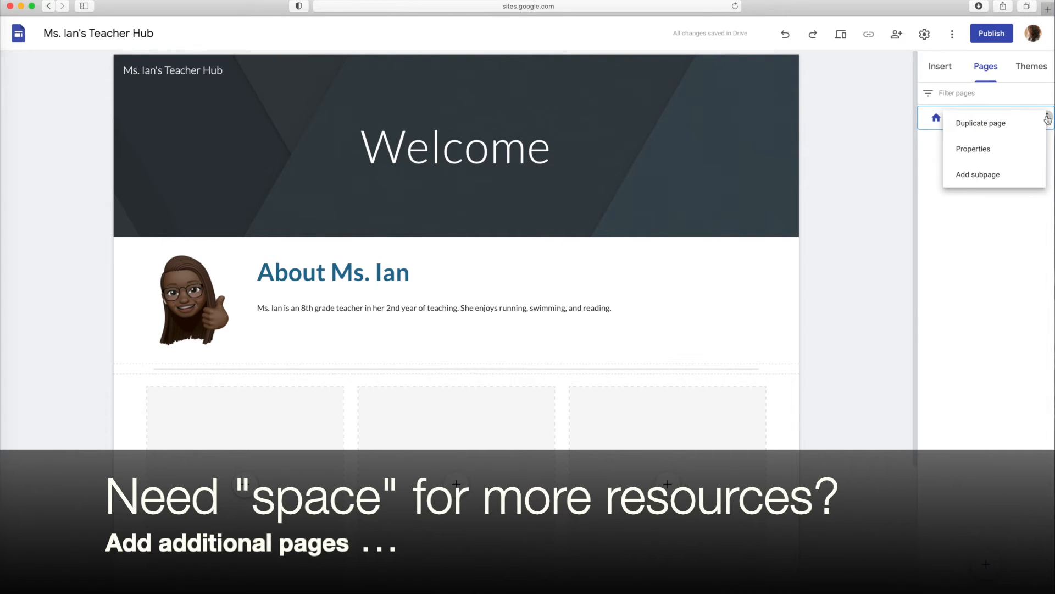
{"action": "left_click", "coordinate": [986, 564]}
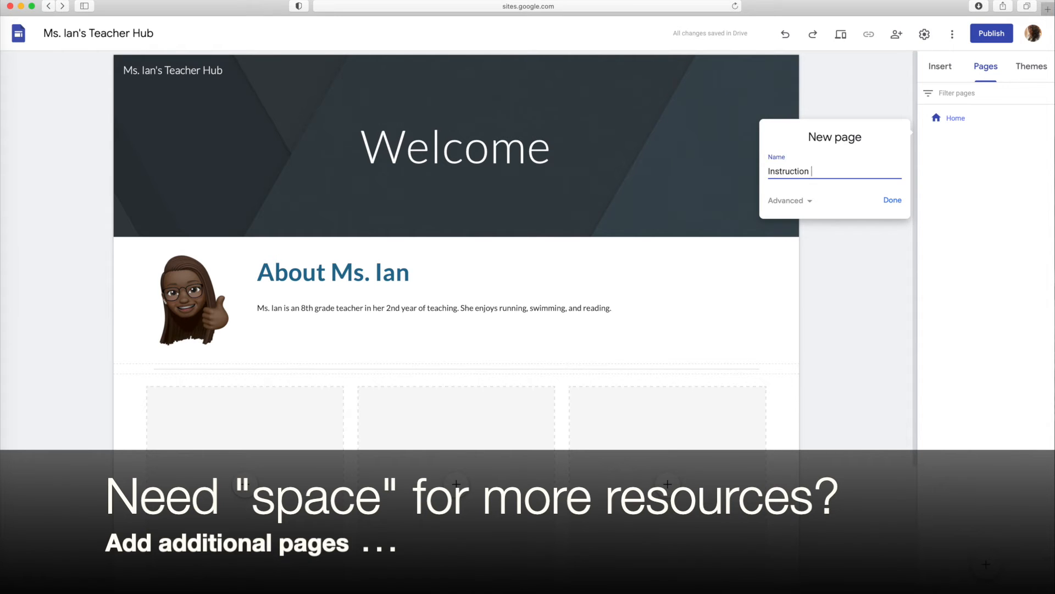
{"action": "left_click", "coordinate": [899, 201]}
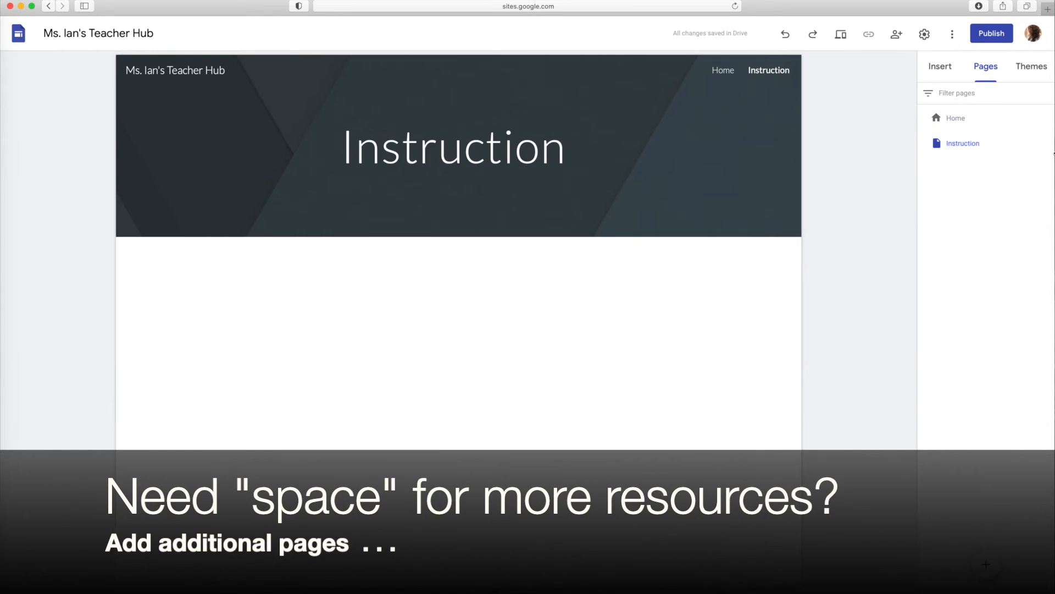
Insert a three-column image-and-text layout on the Instruction page and place a text box between the banner and the columns
{"action": "left_click", "coordinate": [940, 66]}
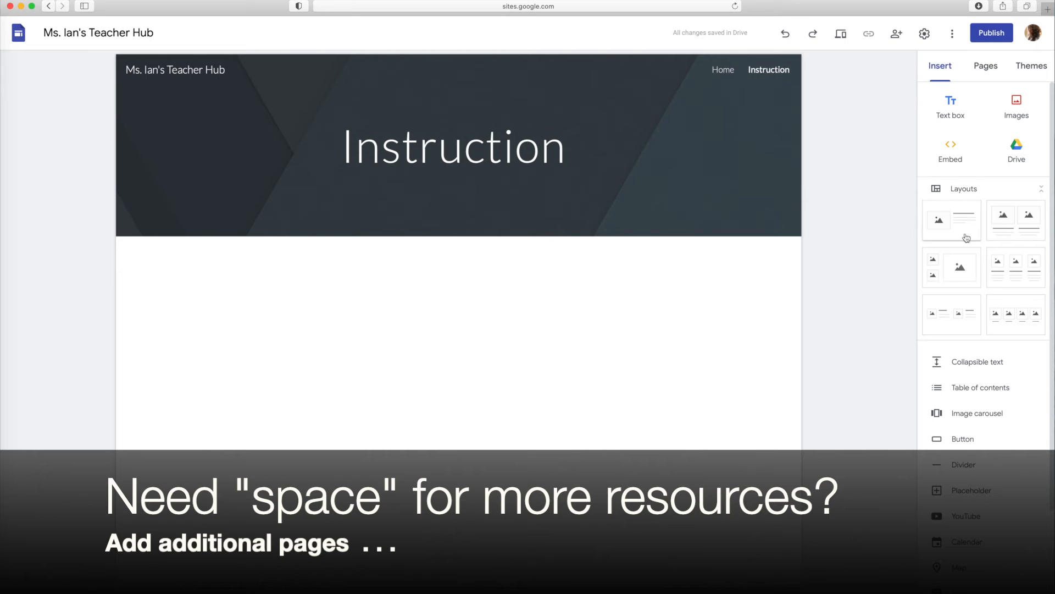
{"action": "left_click", "coordinate": [1012, 277]}
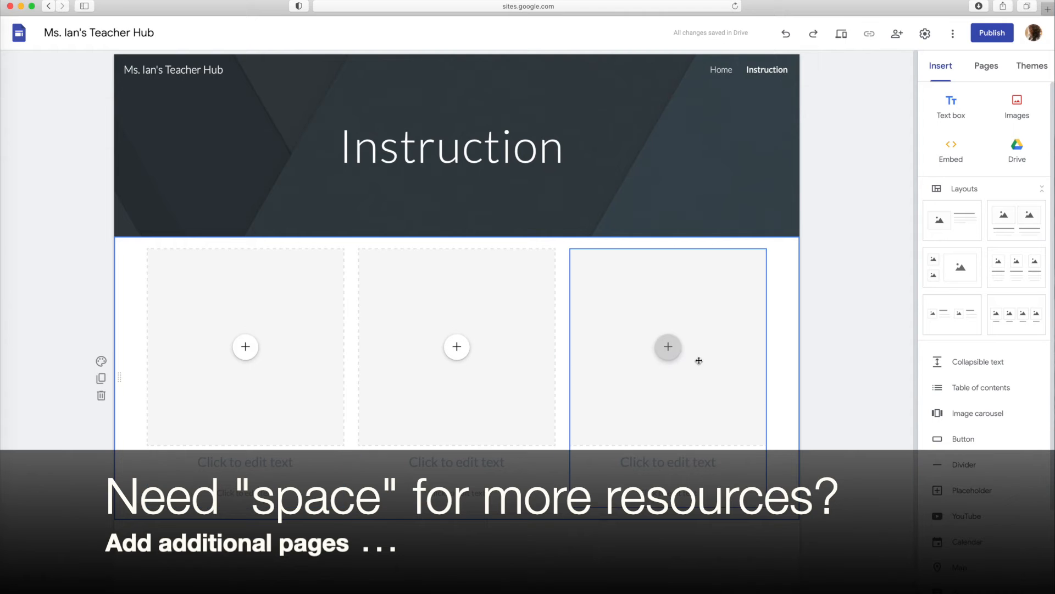
{"action": "left_click", "coordinate": [957, 103]}
{"action": "left_click_drag", "start_coordinate": [471, 464], "coordinate": [332, 181]}
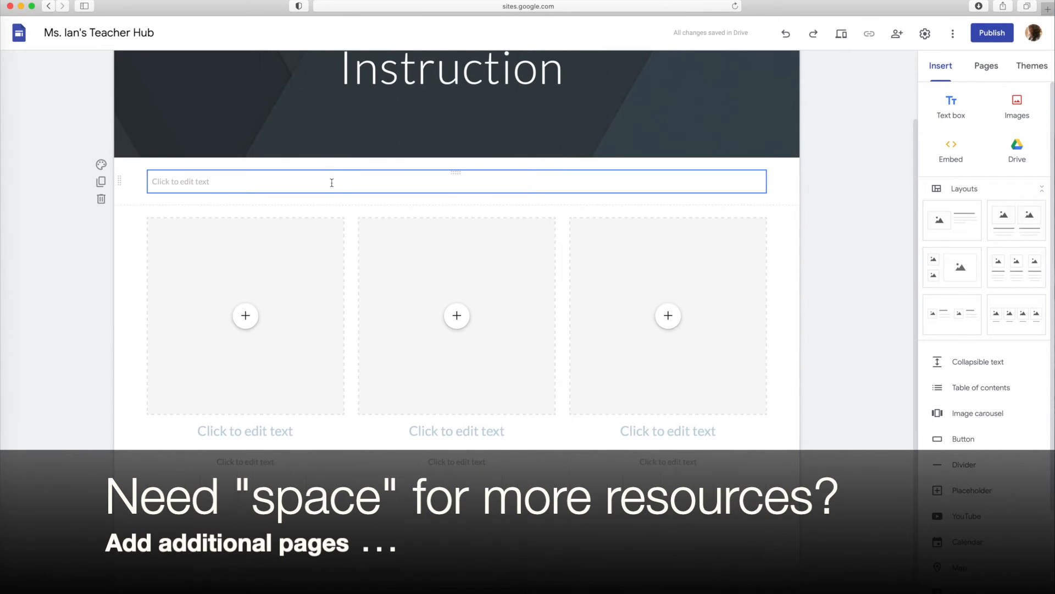
Enter "Lesson Planning Documents" in the text box above the columns and format it as a centred Heading
{"action": "type", "text": "Lesson "}
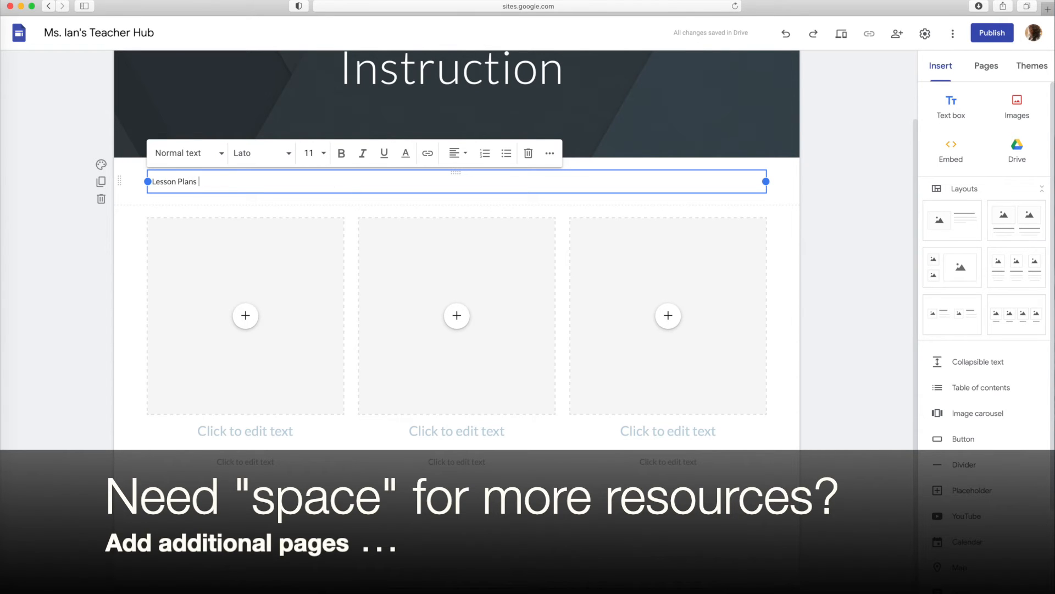
{"action": "type", "text": "Planning Documents"}
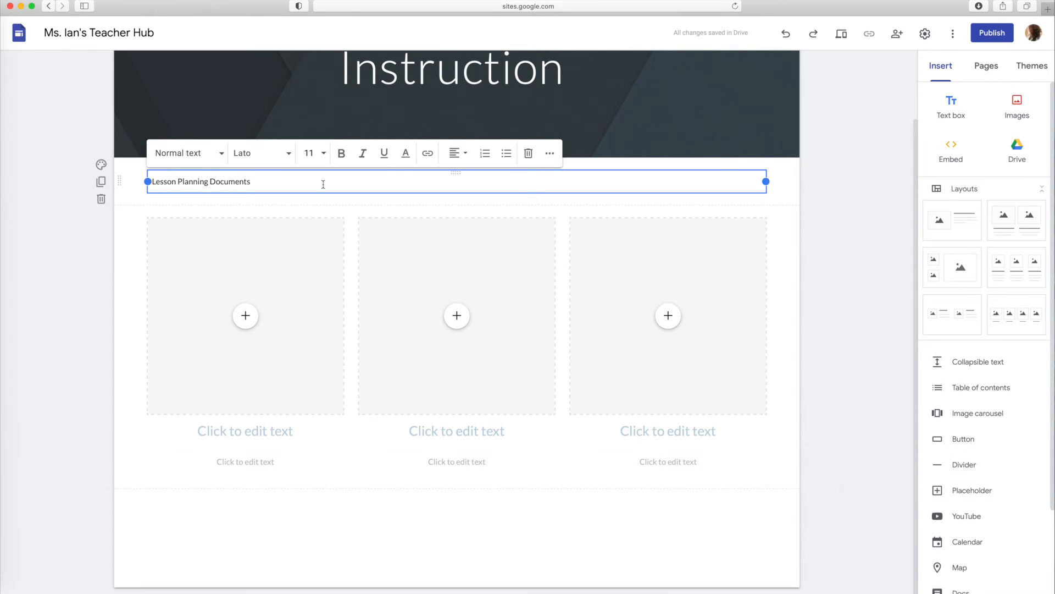
{"action": "left_click", "coordinate": [222, 159]}
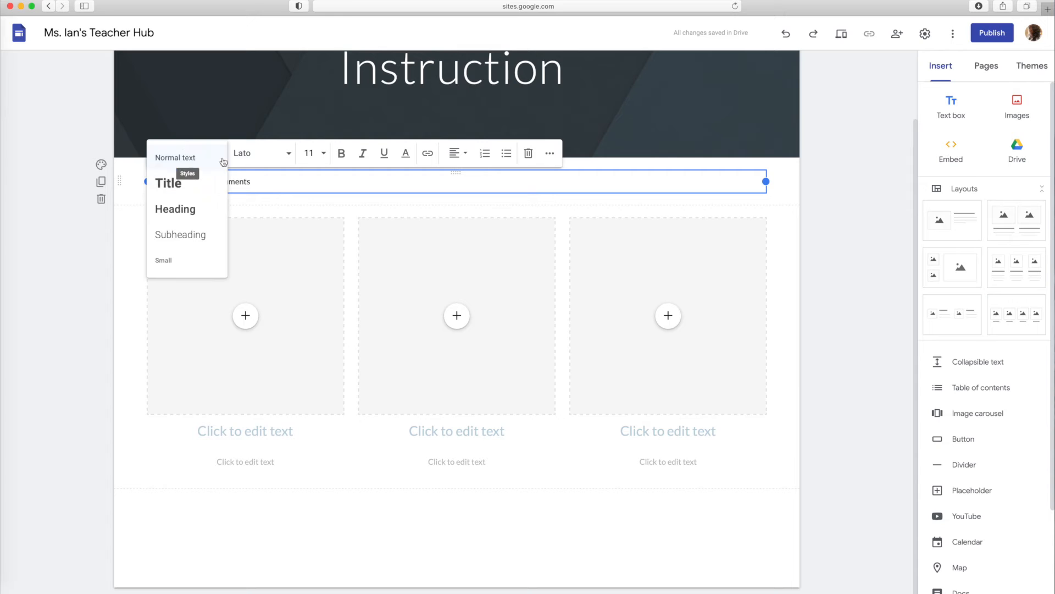
{"action": "left_click", "coordinate": [199, 213]}
{"action": "left_click", "coordinate": [456, 154]}
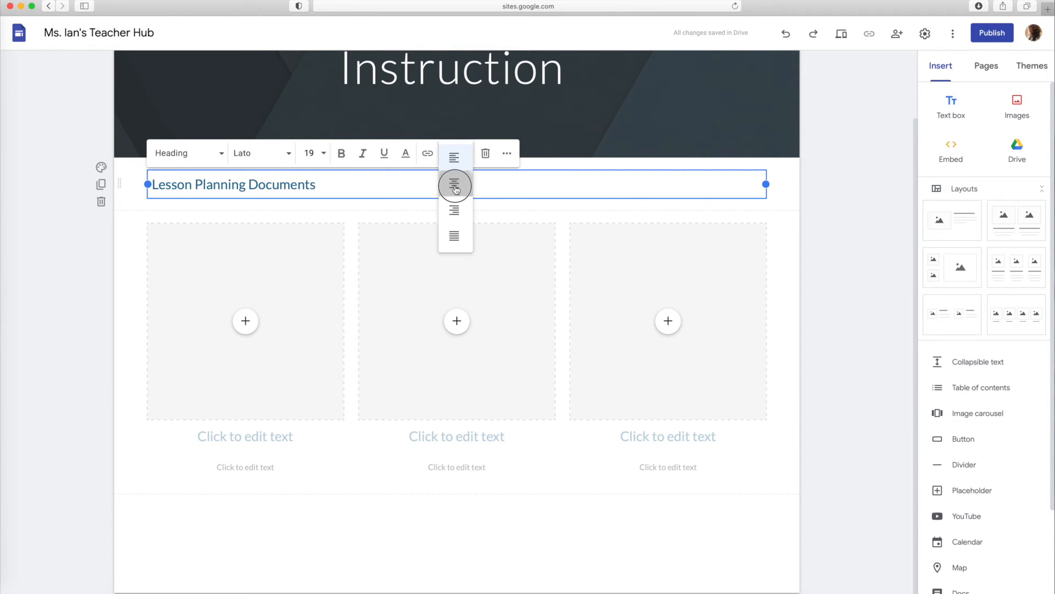
{"action": "left_click", "coordinate": [455, 183]}
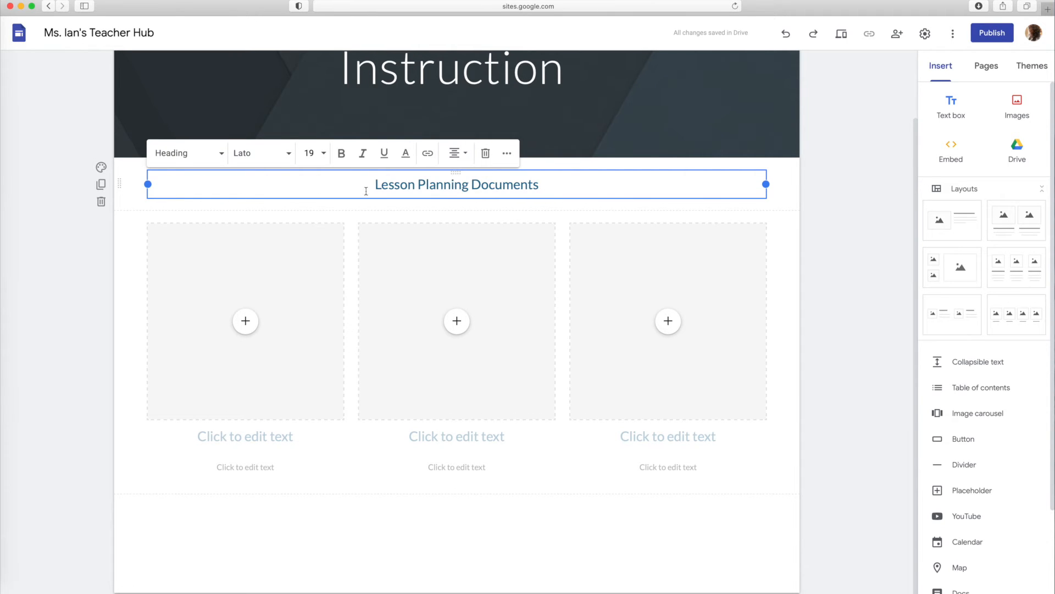
Set the background of both the Lesson Planning Documents title section and the three-column section to Emphasis 1
{"action": "left_click", "coordinate": [101, 168]}
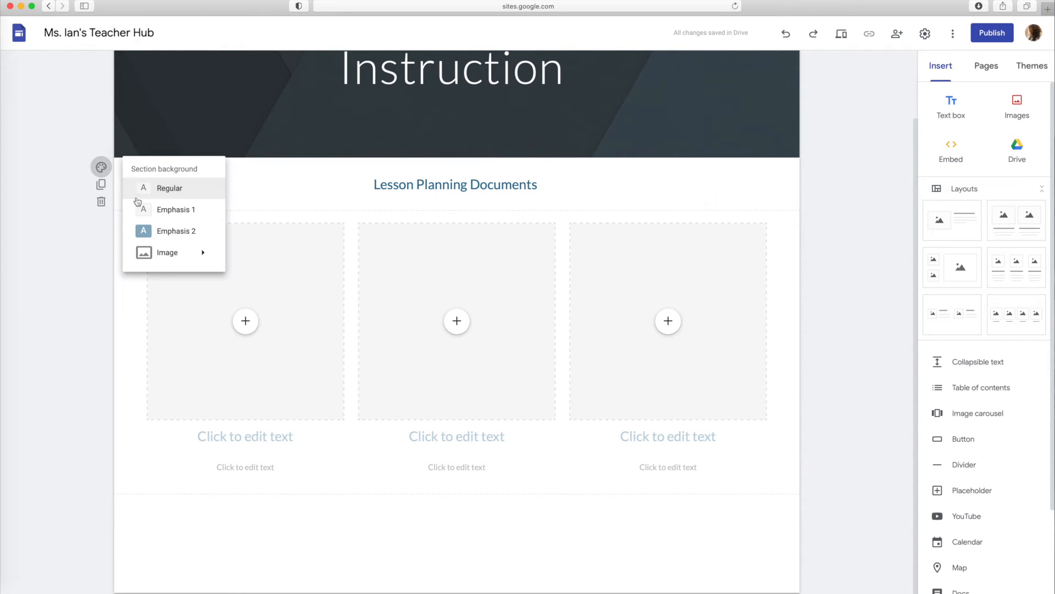
{"action": "left_click", "coordinate": [171, 212]}
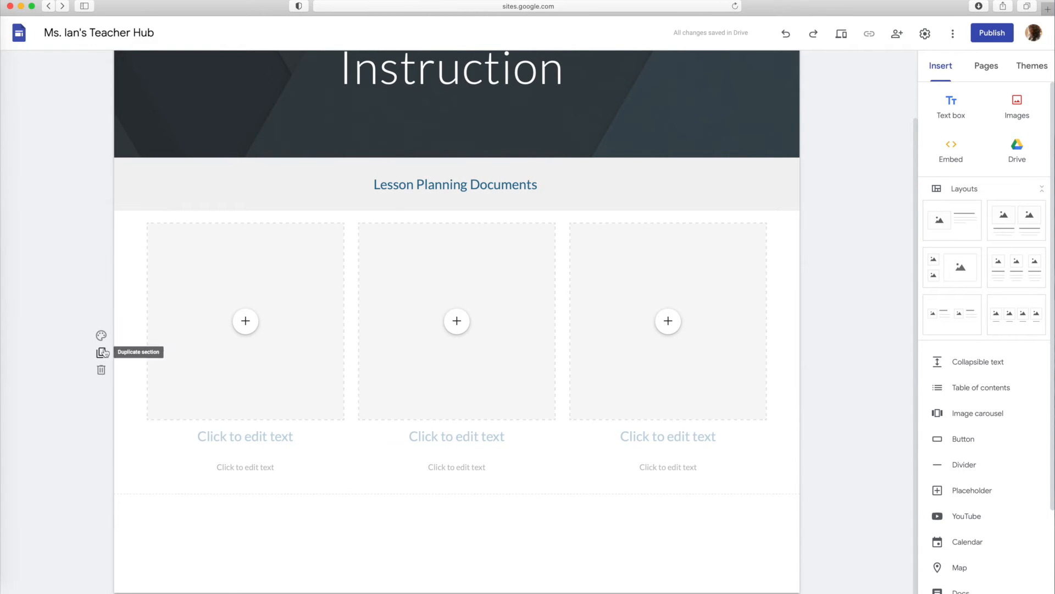
{"action": "left_click", "coordinate": [102, 337]}
{"action": "left_click", "coordinate": [185, 396]}
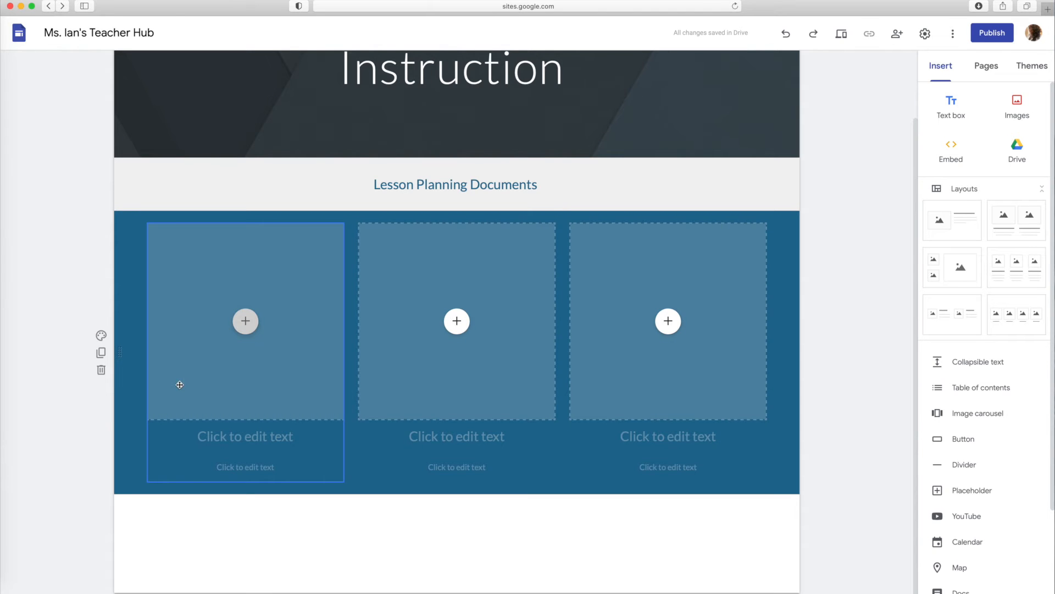
{"action": "left_click", "coordinate": [101, 335]}
{"action": "left_click", "coordinate": [170, 377]}
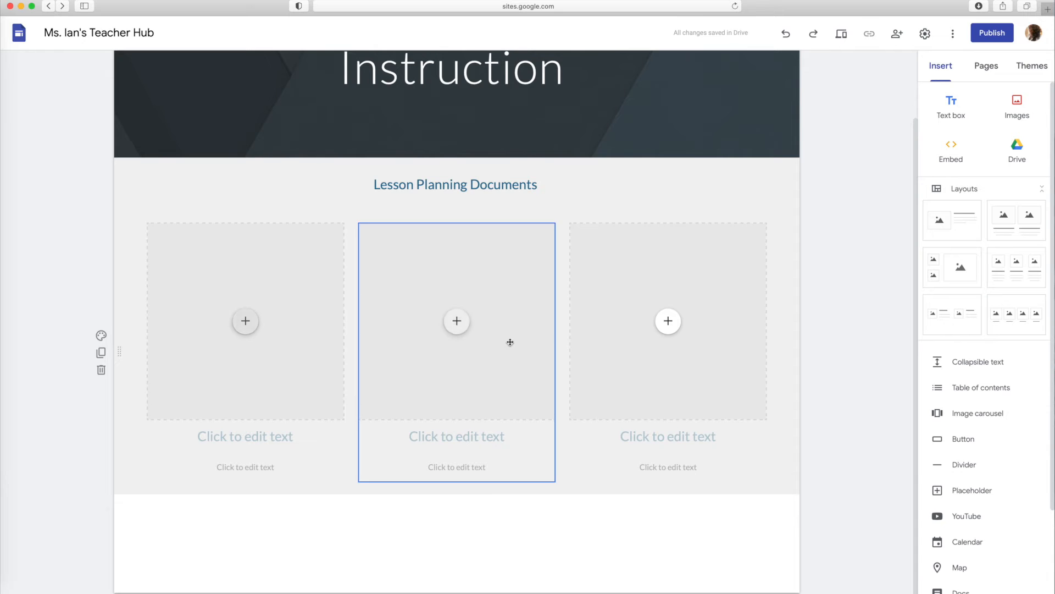
Head the first column "Lesson Plan Template"
{"action": "left_click", "coordinate": [261, 439]}
{"action": "type", "text": "lESSON"}
{"action": "key", "text": "BackSpace"}
{"action": "key", "text": "BackSpace"}
{"action": "key", "text": "BackSpace"}
{"action": "type", "text": "Lesson Plan Tem"}
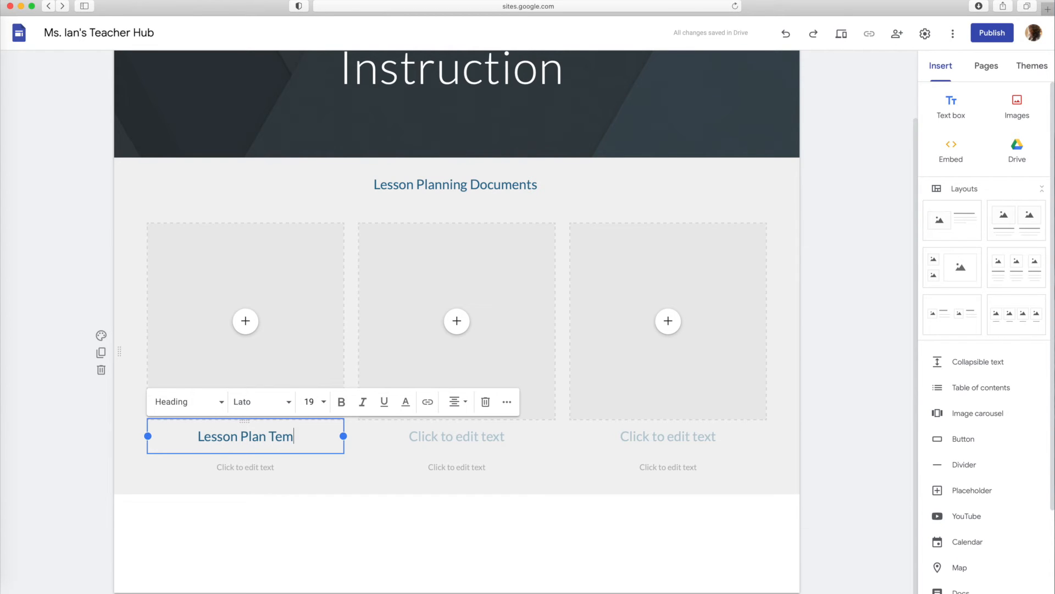
{"action": "key", "text": "BackSpace"}
{"action": "type", "text": "mp"}
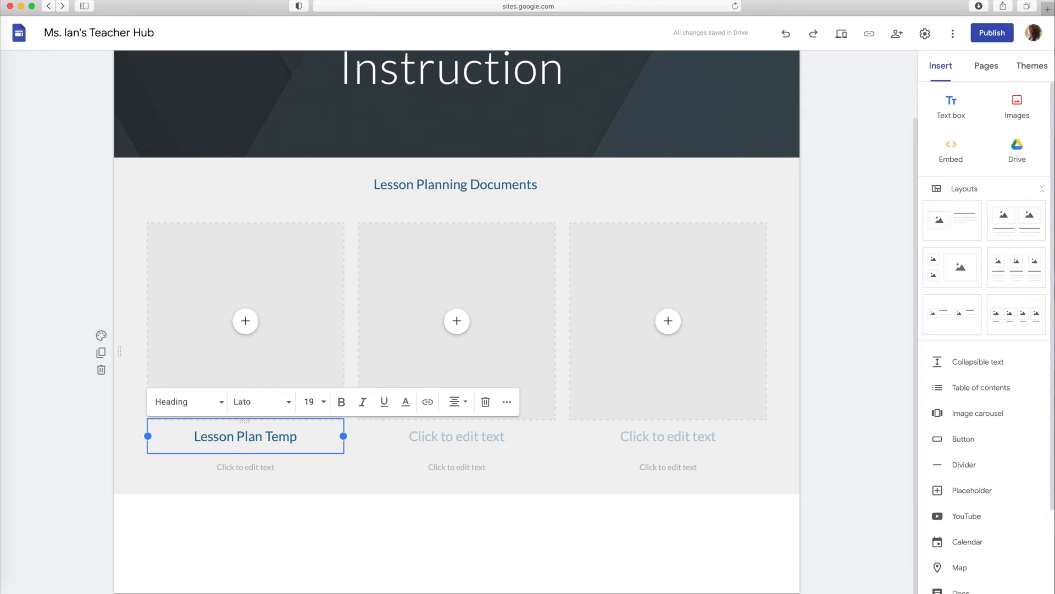
{"action": "type", "text": "late"}
Head the middle column "Lesson Plan Sample" and the third column "Unit Plan Template"
{"action": "left_click", "coordinate": [431, 434]}
{"action": "type", "text": "Lesson Plan Sample"}
{"action": "left_click", "coordinate": [681, 436]}
{"action": "type", "text": "Unit Plan Template"}
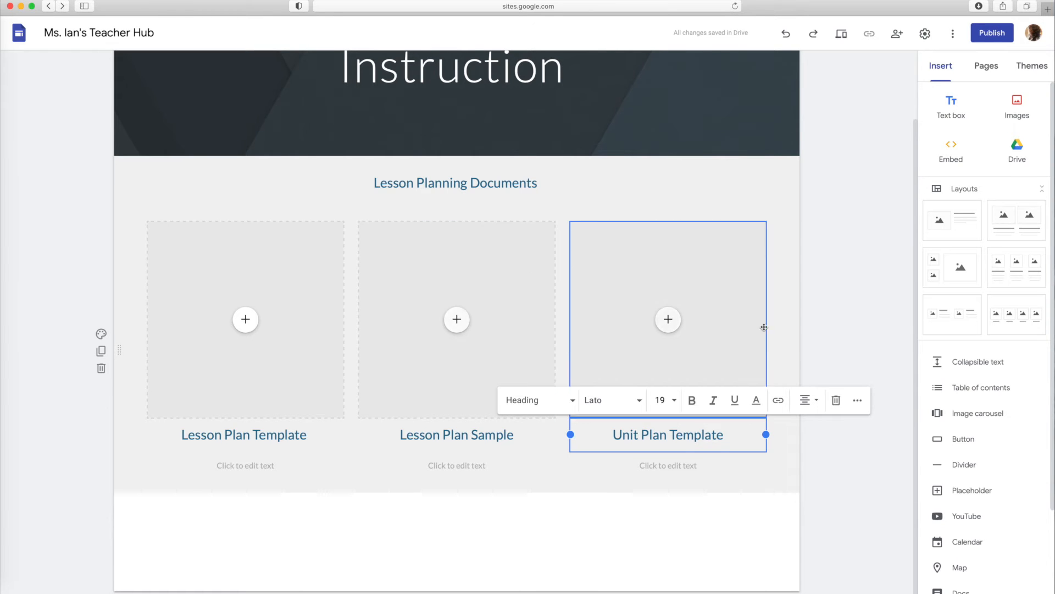
Add a divider below the three lesson planning columns and a two-column image-and-text layout beneath it
{"action": "left_click", "coordinate": [964, 465]}
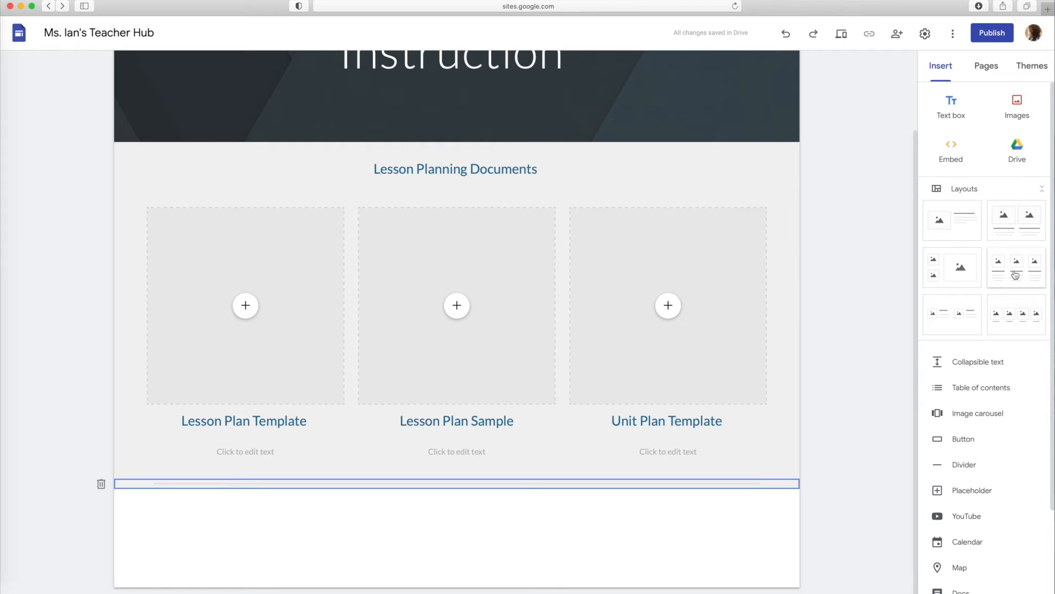
{"action": "left_click", "coordinate": [1013, 229]}
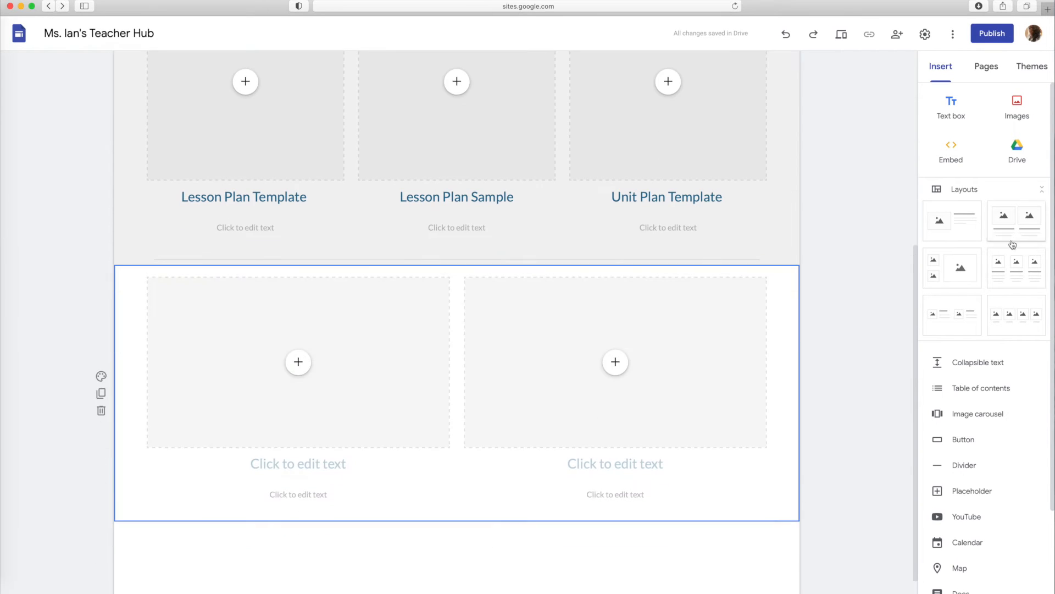
Head the two columns of the new layout "State Standards" and "School Curriculum"
{"action": "left_click", "coordinate": [292, 466]}
{"action": "type", "text": "State Standards"}
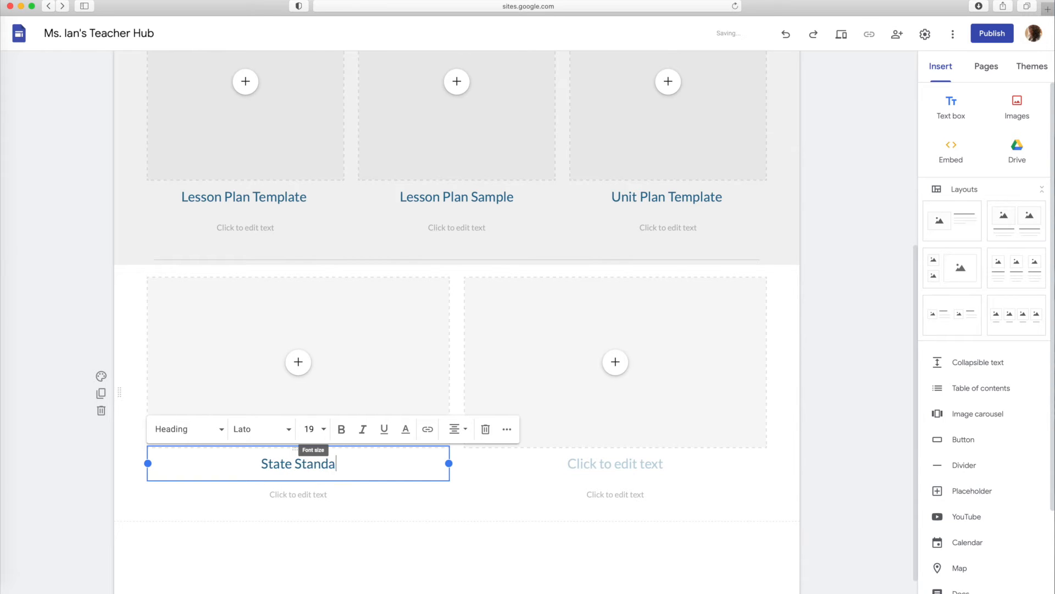
{"action": "left_click", "coordinate": [595, 463]}
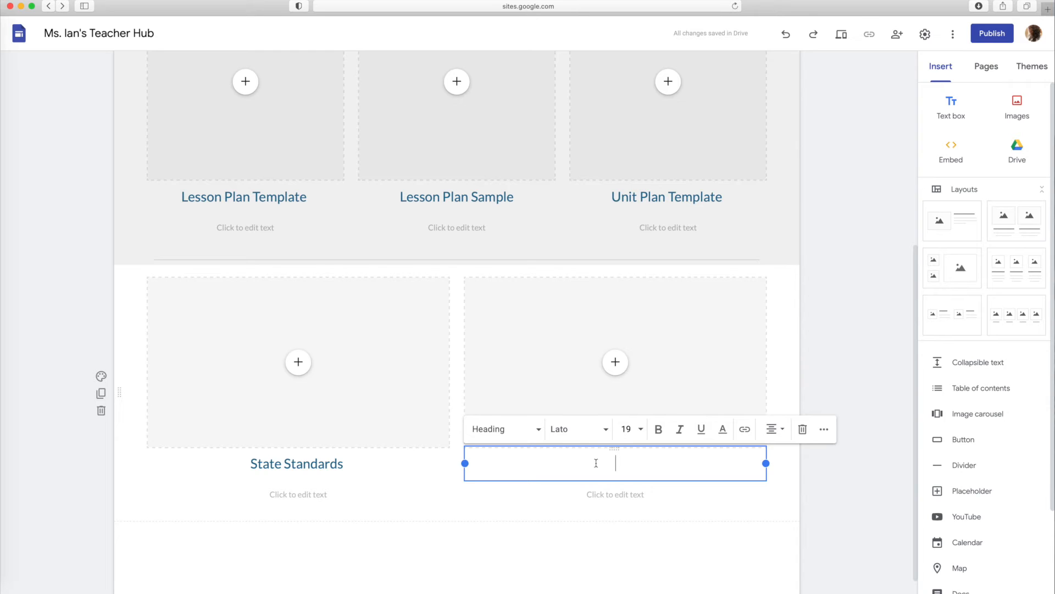
{"action": "type", "text": "School Curriculum"}
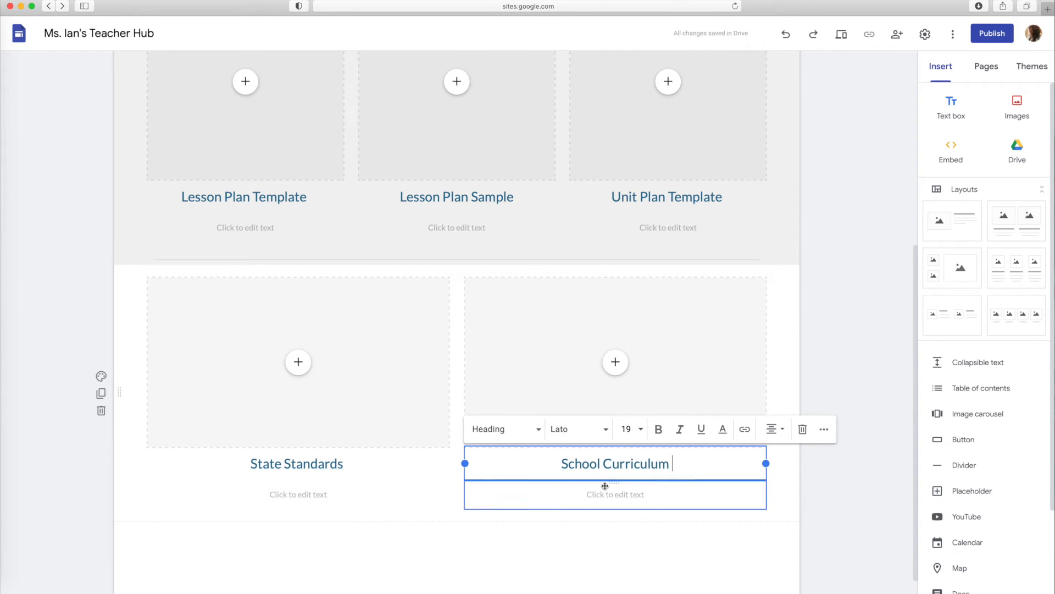
Replace the word "School" in the second column's heading with "7th Grade ELA"
{"action": "double_click", "coordinate": [560, 463]}
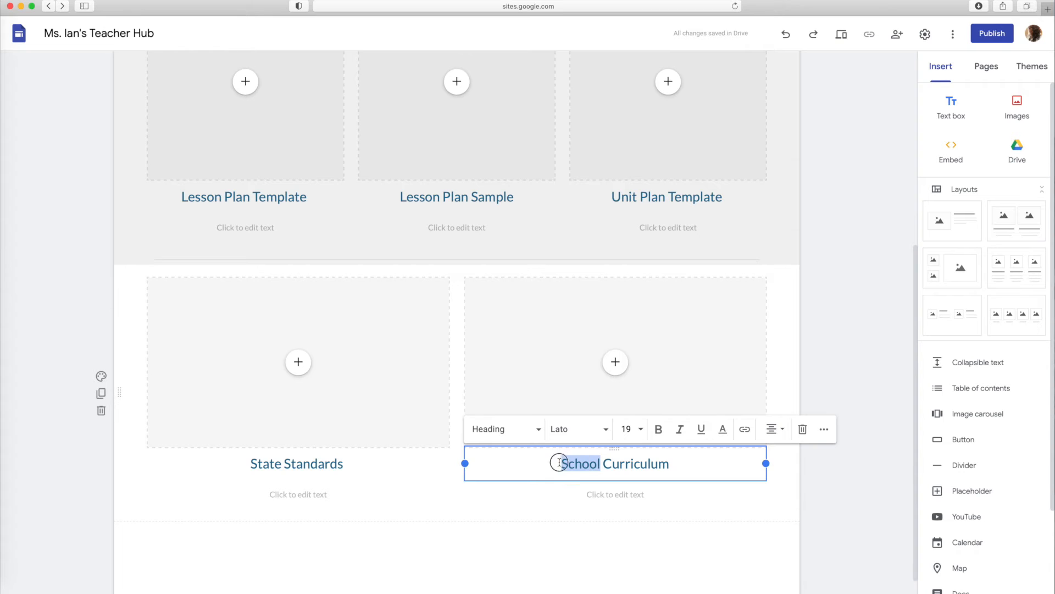
{"action": "type", "text": "7th Grade"}
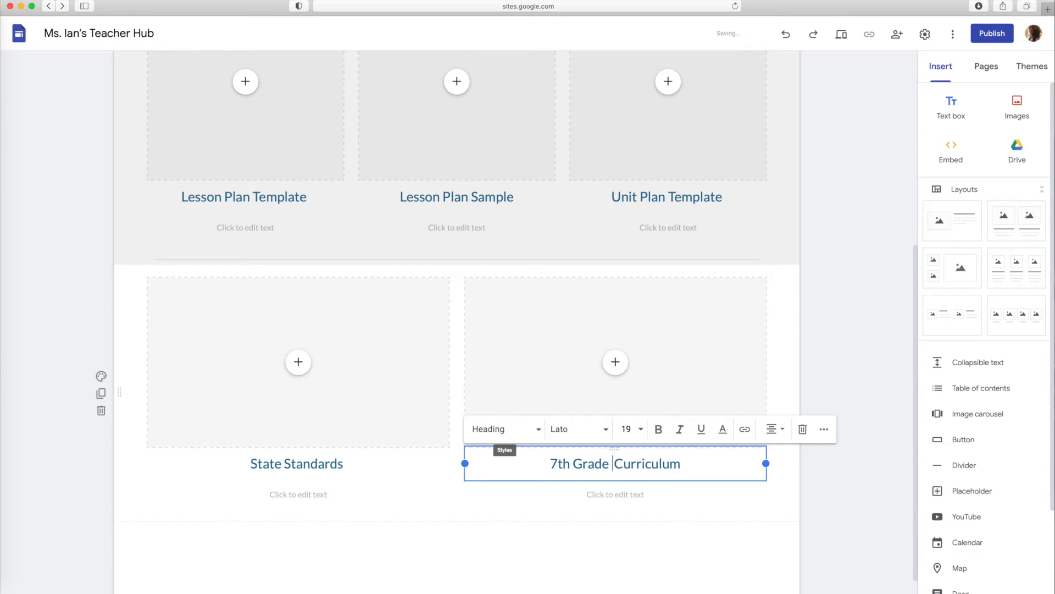
{"action": "type", "text": "ela"}
{"action": "key", "text": "BackSpace"}
{"action": "key", "text": "BackSpace"}
{"action": "key", "text": "BackSpace"}
{"action": "type", "text": "ELA"}
Place a text box between the divider and the two-column layout and enter "State Standards & Curriculum" in it
{"action": "scroll", "coordinate": [580, 536], "scroll_direction": "down", "scroll_amount": 1}
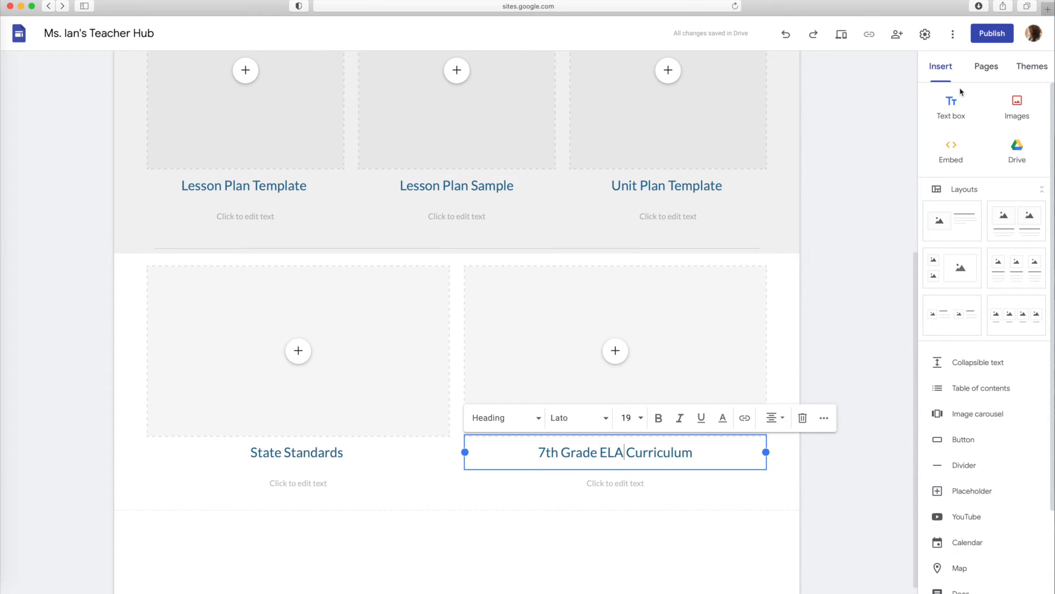
{"action": "left_click", "coordinate": [951, 107]}
{"action": "left_click_drag", "start_coordinate": [444, 471], "coordinate": [412, 200]}
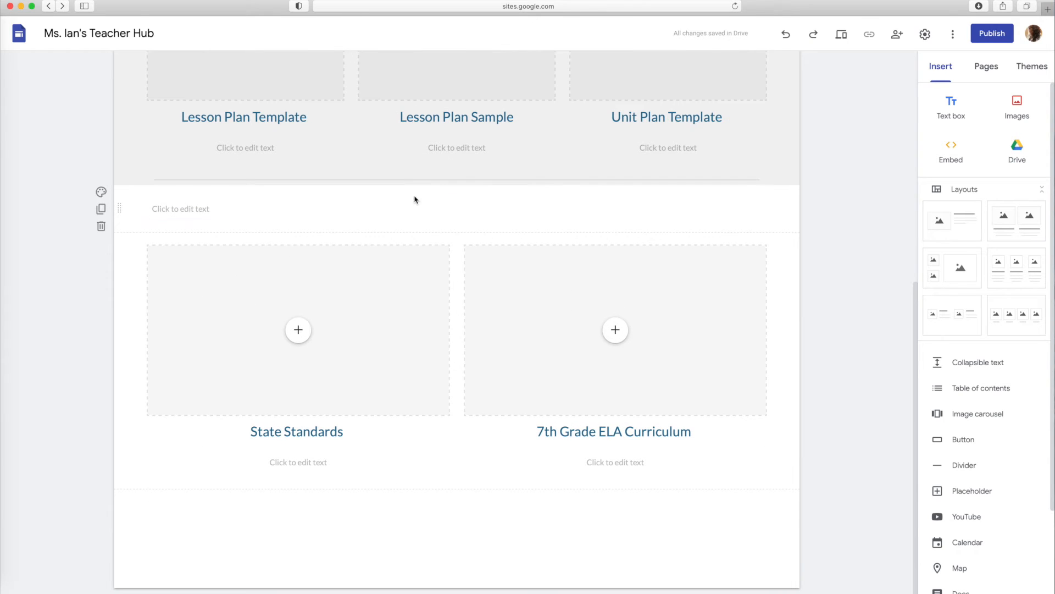
{"action": "left_click", "coordinate": [333, 213]}
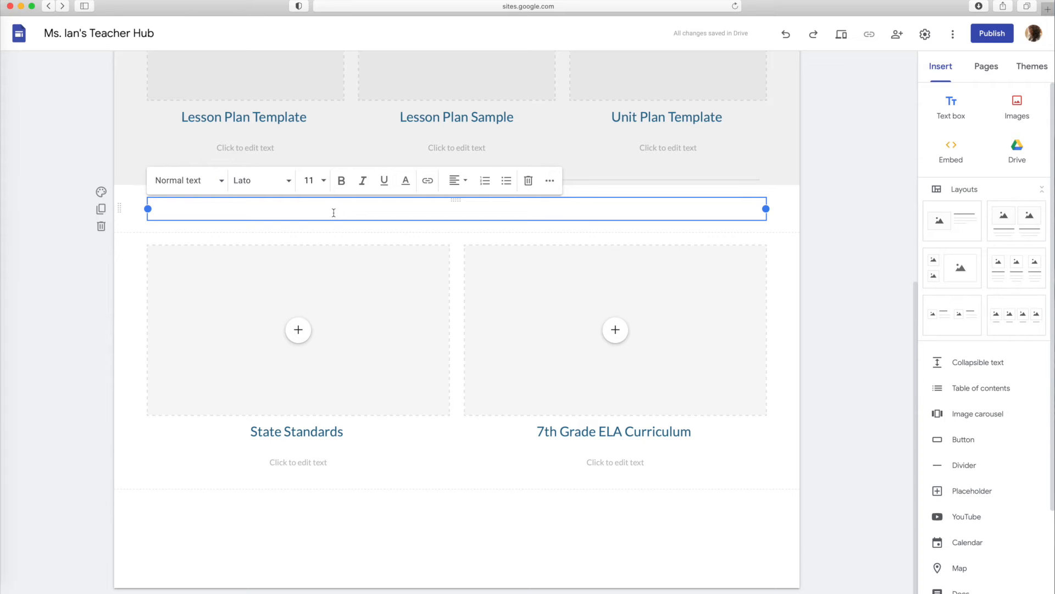
{"action": "type", "text": "State Standards & Curriculu"}
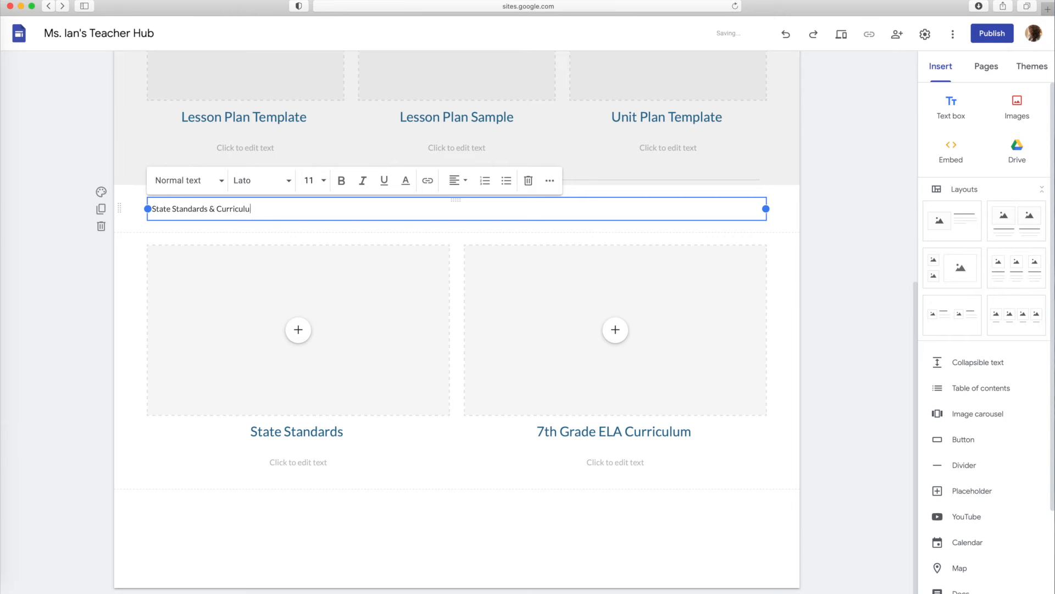
Centre the "State Standards & Curriculum" text and apply the Heading style to it
{"action": "left_click_drag", "start_coordinate": [328, 202], "coordinate": [133, 204]}
{"action": "left_click", "coordinate": [454, 180]}
{"action": "left_click", "coordinate": [455, 212]}
{"action": "left_click", "coordinate": [216, 181]}
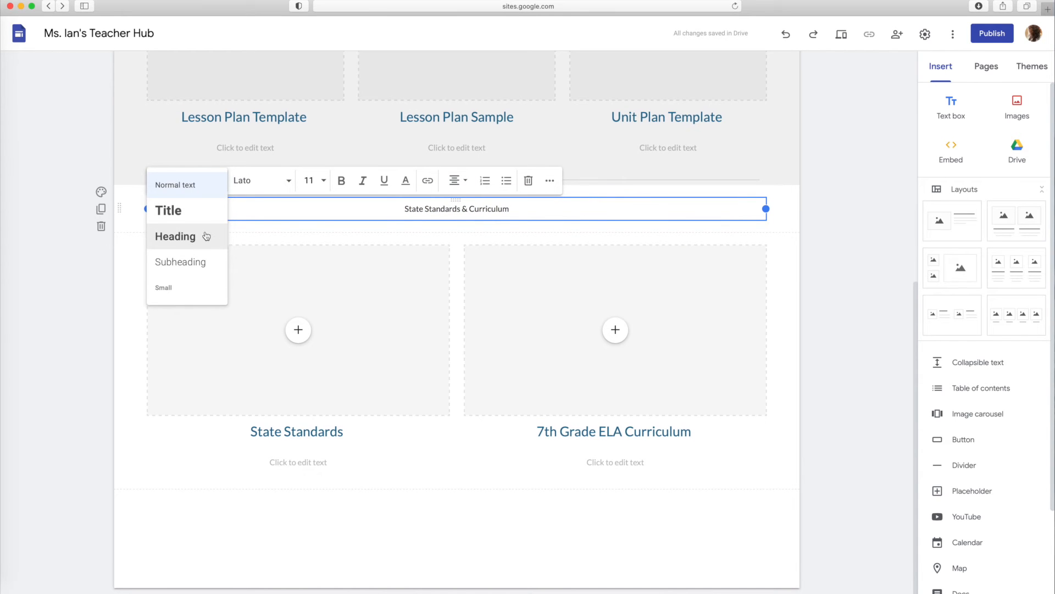
{"action": "left_click", "coordinate": [206, 236]}
{"action": "left_click", "coordinate": [586, 216]}
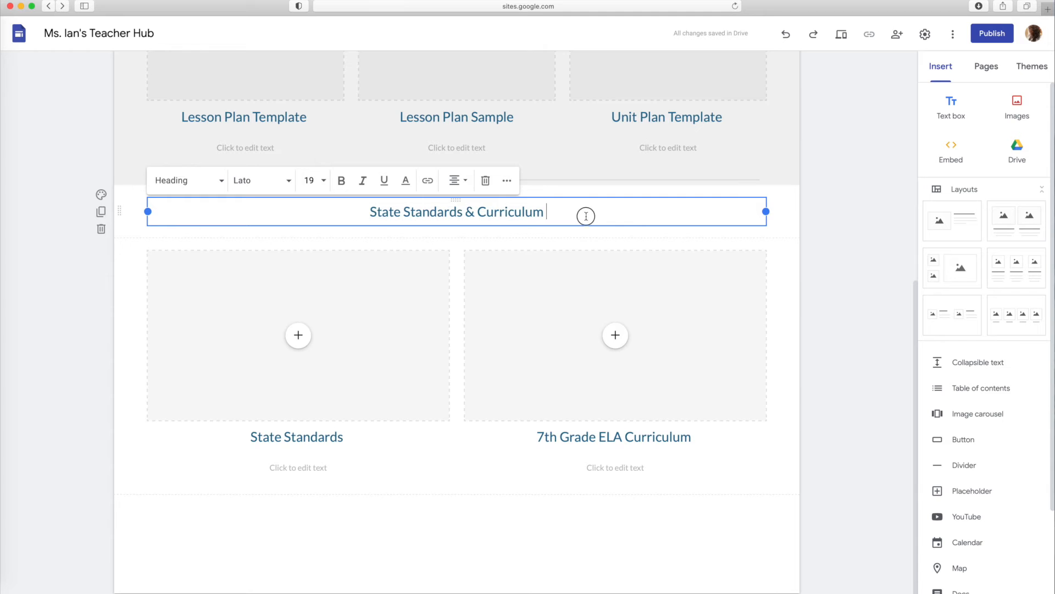
{"action": "scroll", "coordinate": [586, 216], "scroll_direction": "up", "scroll_amount": 4}
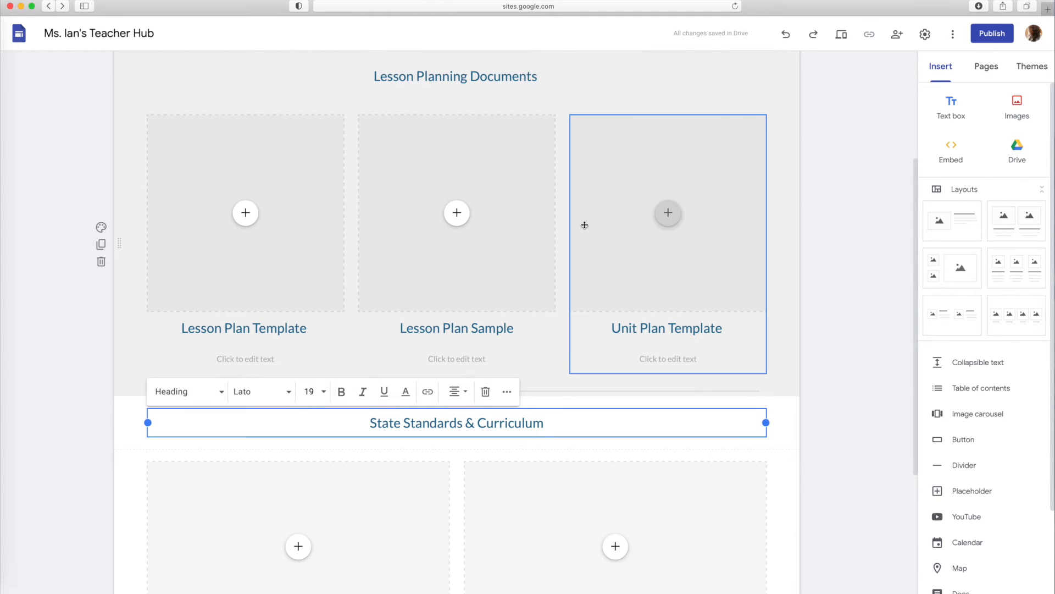
{"action": "scroll", "coordinate": [584, 224], "scroll_direction": "up", "scroll_amount": 4}
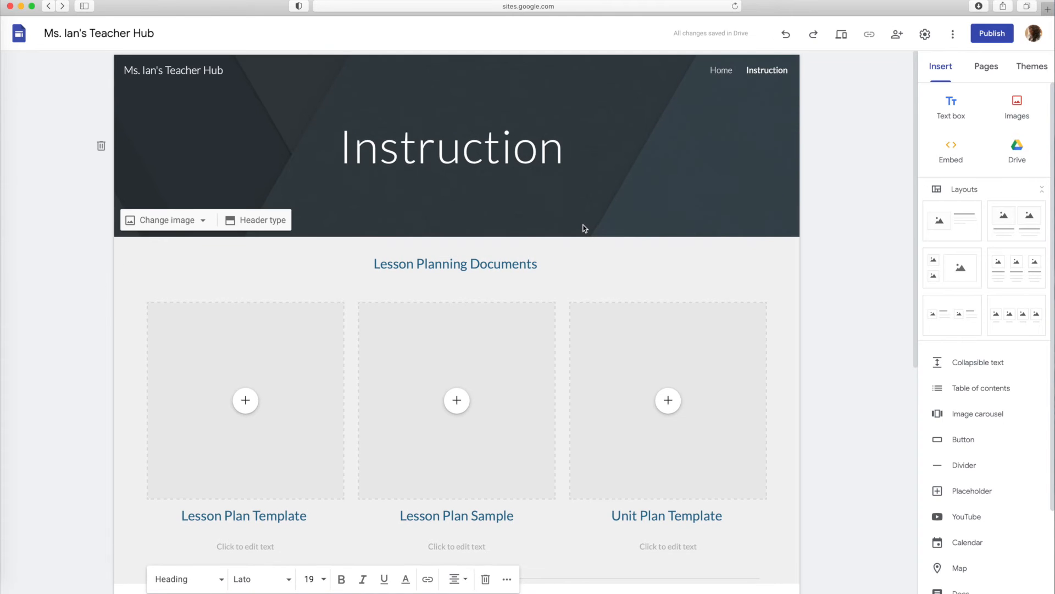
Give both the "State Standards & Curriculum" text section and the two-column layout below it the Emphasis 2 background
{"action": "scroll", "coordinate": [585, 227], "scroll_direction": "down", "scroll_amount": 8}
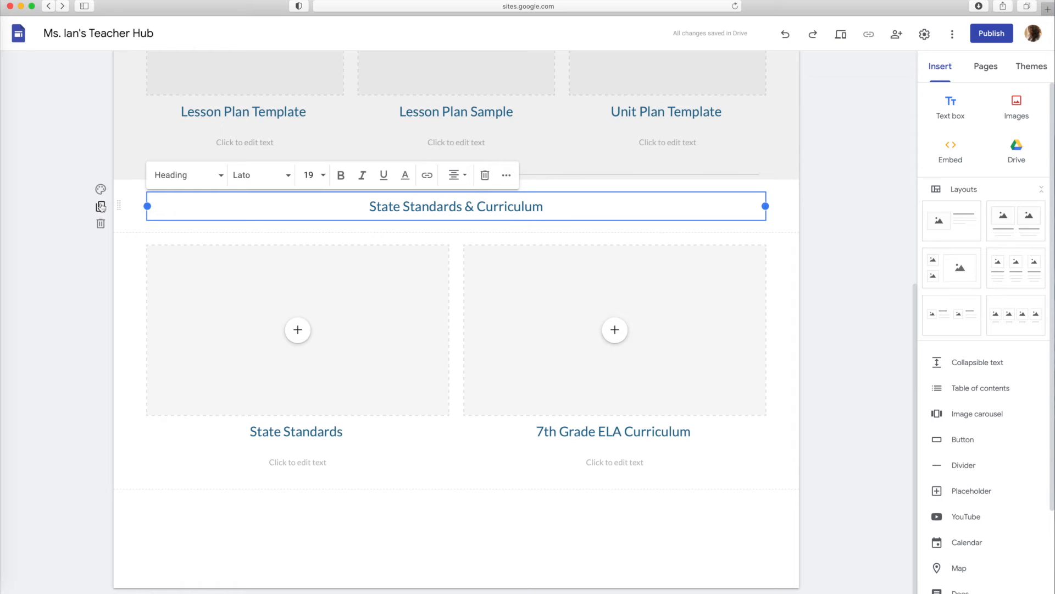
{"action": "left_click", "coordinate": [100, 189]}
{"action": "left_click", "coordinate": [165, 253]}
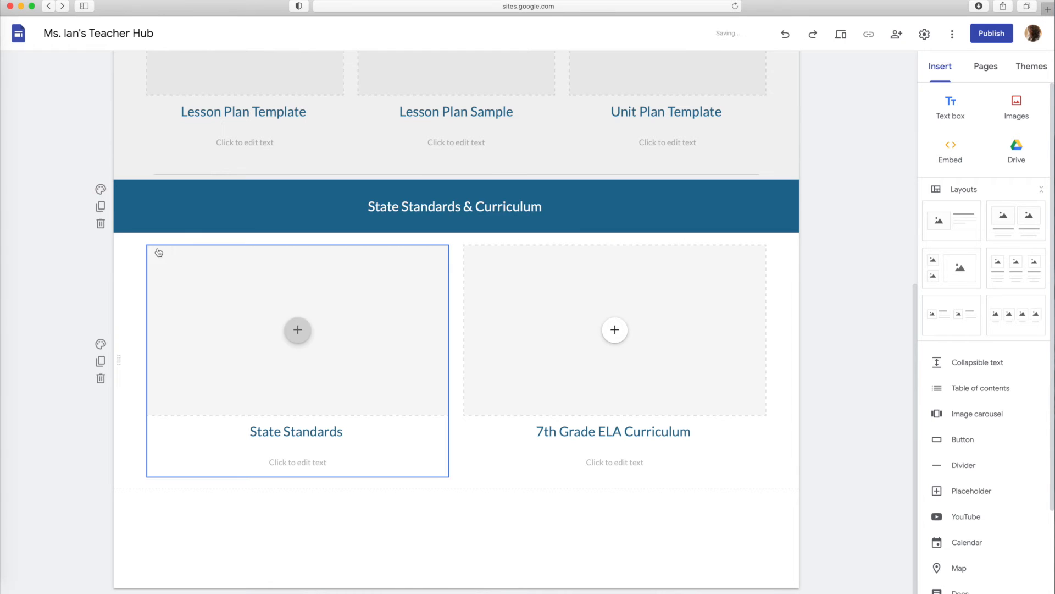
{"action": "left_click", "coordinate": [100, 344]}
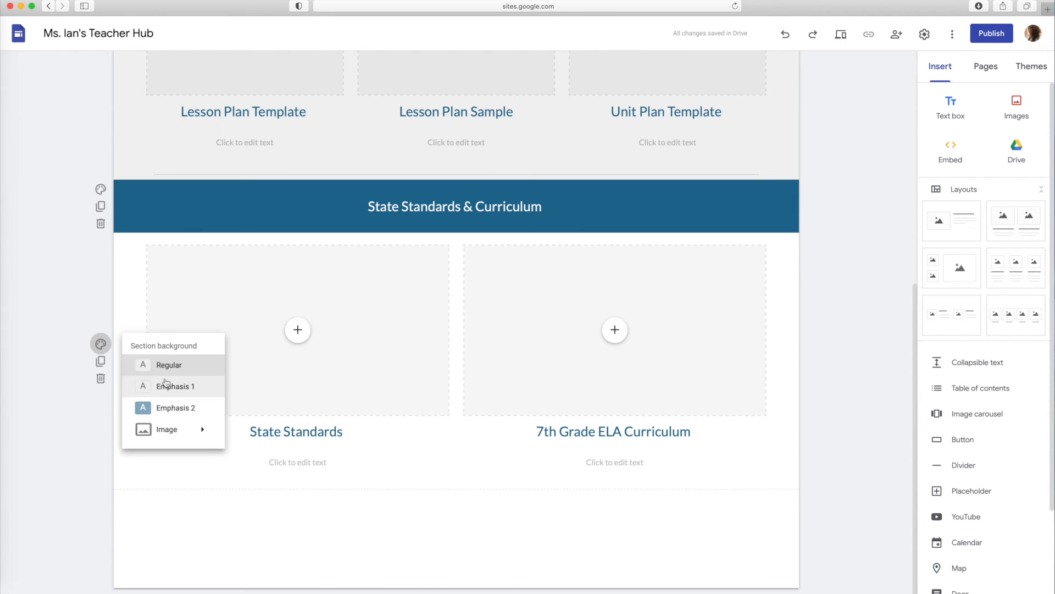
{"action": "left_click", "coordinate": [175, 409]}
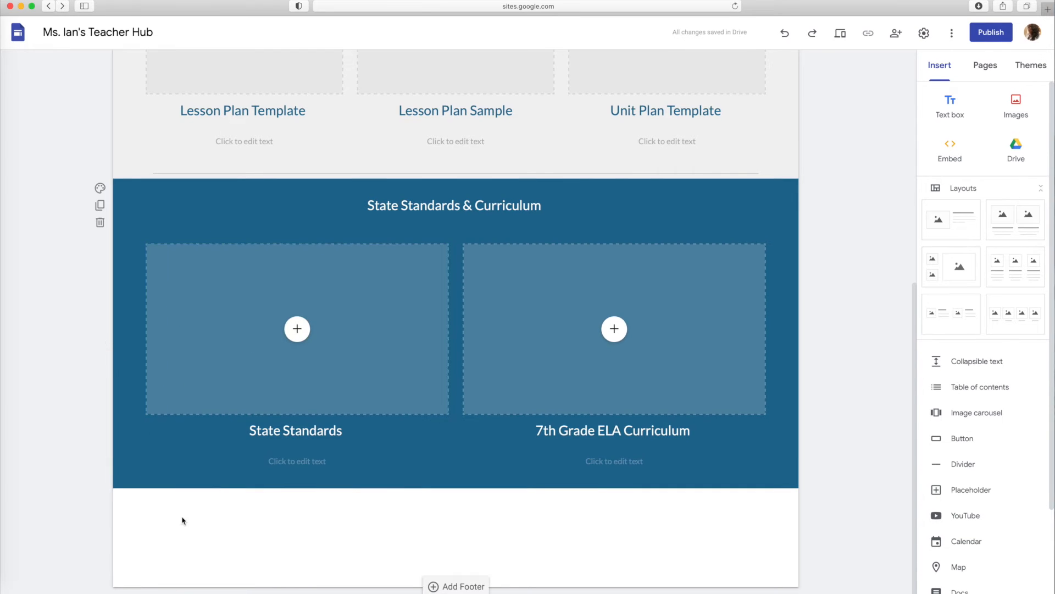
Duplicate the three-column lesson planning layout and move the copy below the State Standards & Curriculum section
{"action": "scroll", "coordinate": [234, 473], "scroll_direction": "up", "scroll_amount": 5}
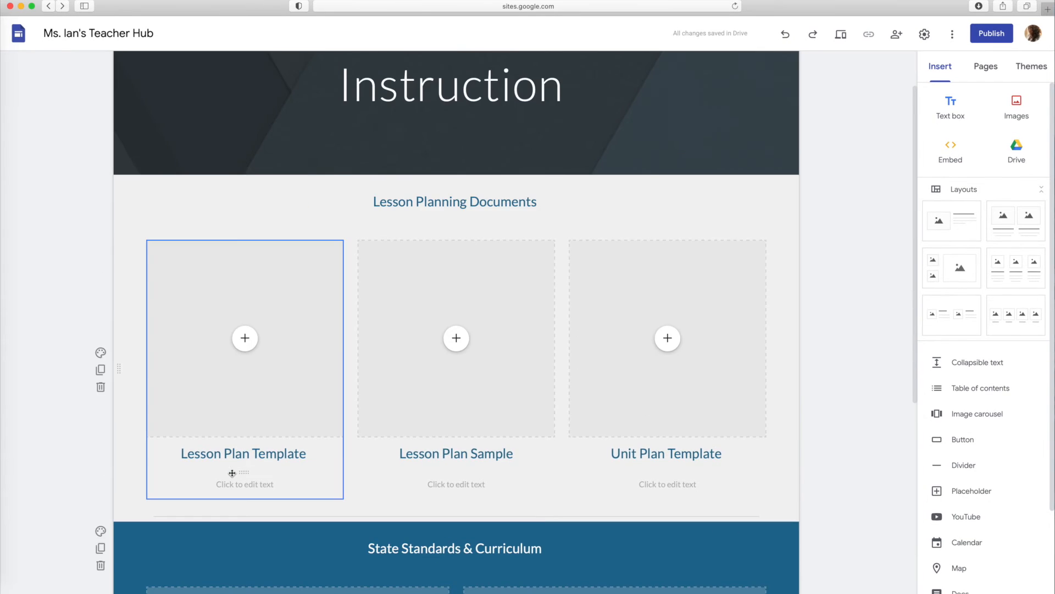
{"action": "left_click", "coordinate": [101, 370]}
{"action": "left_click_drag", "start_coordinate": [118, 235], "coordinate": [154, 415]}
{"action": "scroll", "coordinate": [223, 252], "scroll_direction": "up", "scroll_amount": 5}
Place a text box between the blue curriculum section and the duplicated layout and enter "Student Samples" in it
{"action": "scroll", "coordinate": [226, 254], "scroll_direction": "down", "scroll_amount": 5}
{"action": "left_click", "coordinate": [950, 104]}
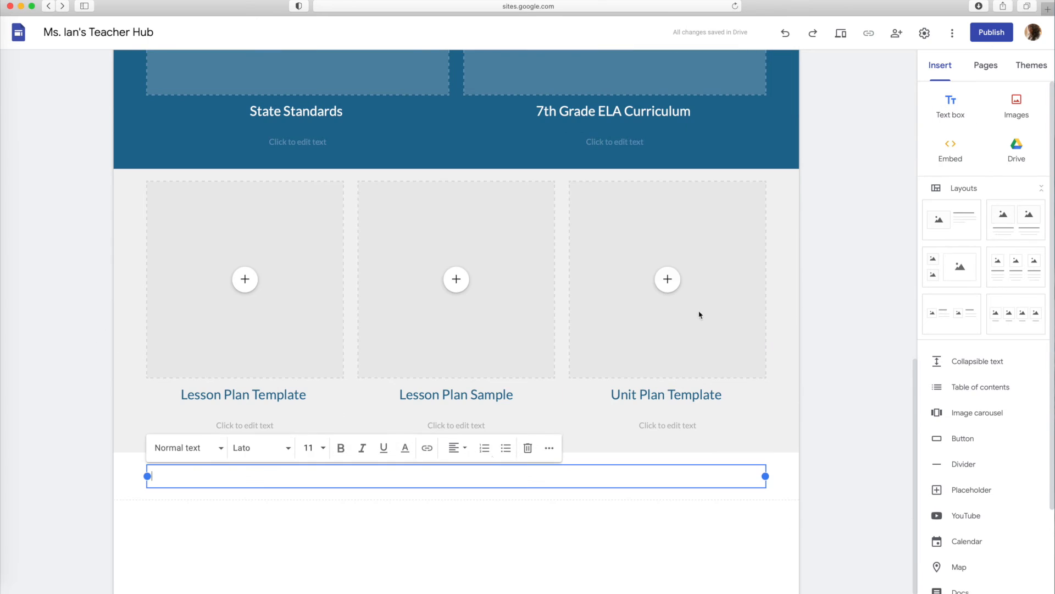
{"action": "left_click_drag", "start_coordinate": [455, 465], "coordinate": [450, 177]}
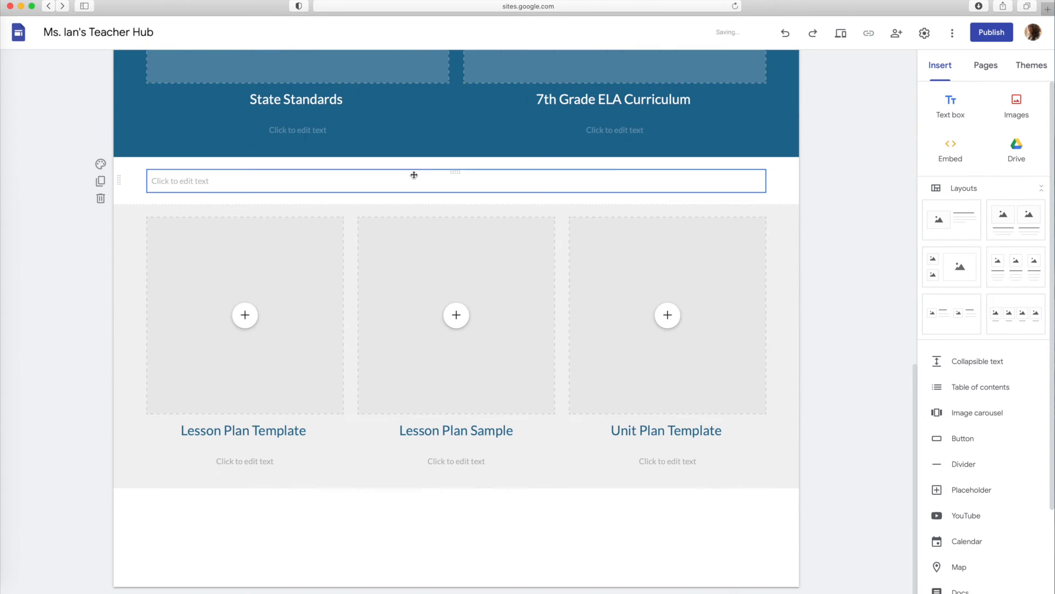
{"action": "type", "text": "Student Samples"}
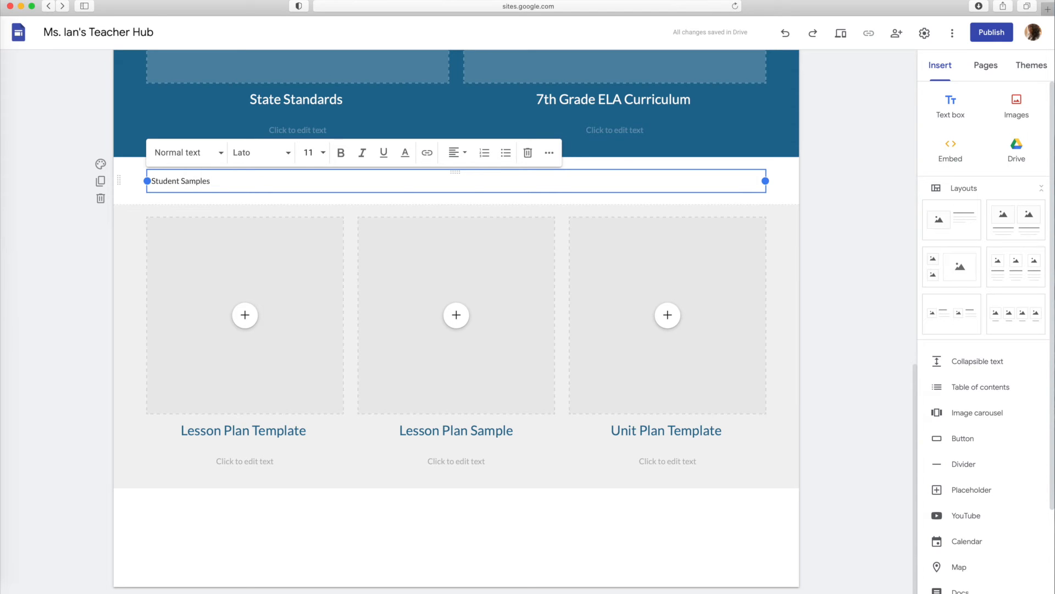
Format the "Student Samples" text as a centred Subheading and give its section the Emphasis 1 background
{"action": "left_click_drag", "start_coordinate": [223, 183], "coordinate": [148, 182]}
{"action": "left_click", "coordinate": [456, 153]}
{"action": "left_click", "coordinate": [456, 209]}
{"action": "left_click", "coordinate": [220, 153]}
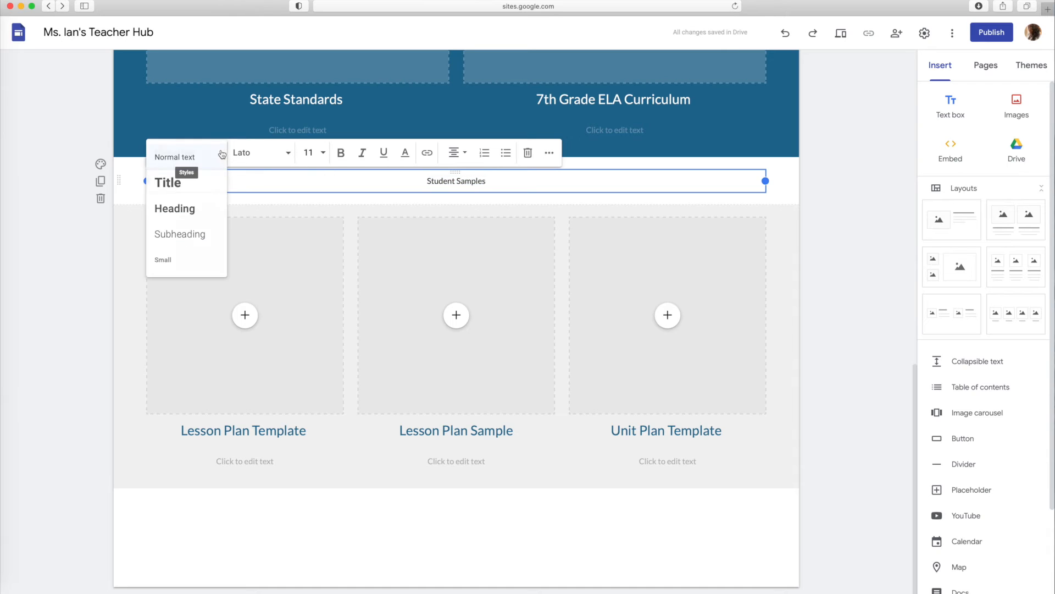
{"action": "left_click", "coordinate": [195, 233]}
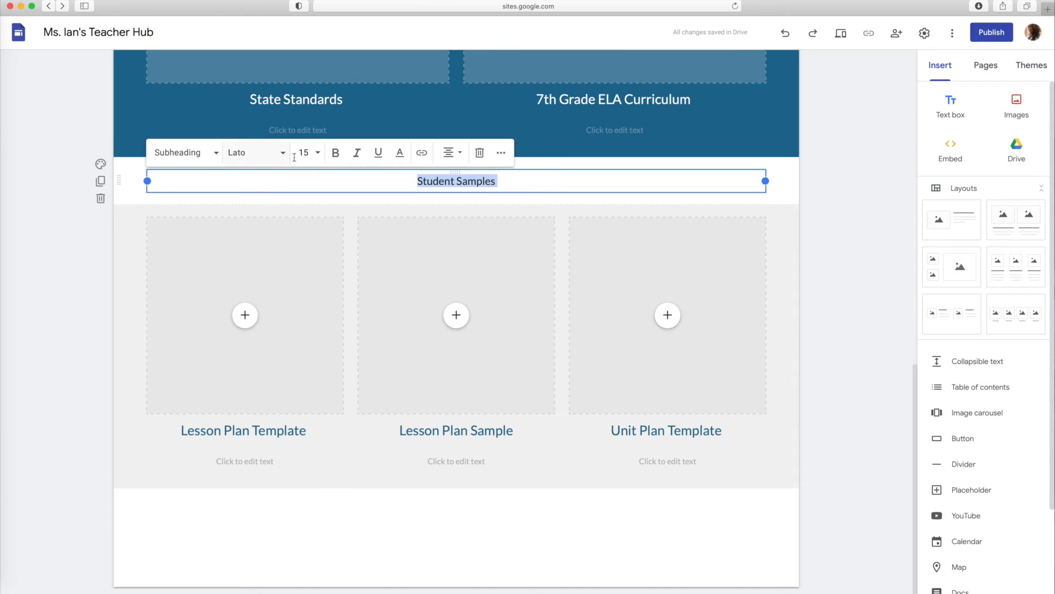
{"action": "left_click", "coordinate": [101, 163]}
{"action": "left_click", "coordinate": [174, 208]}
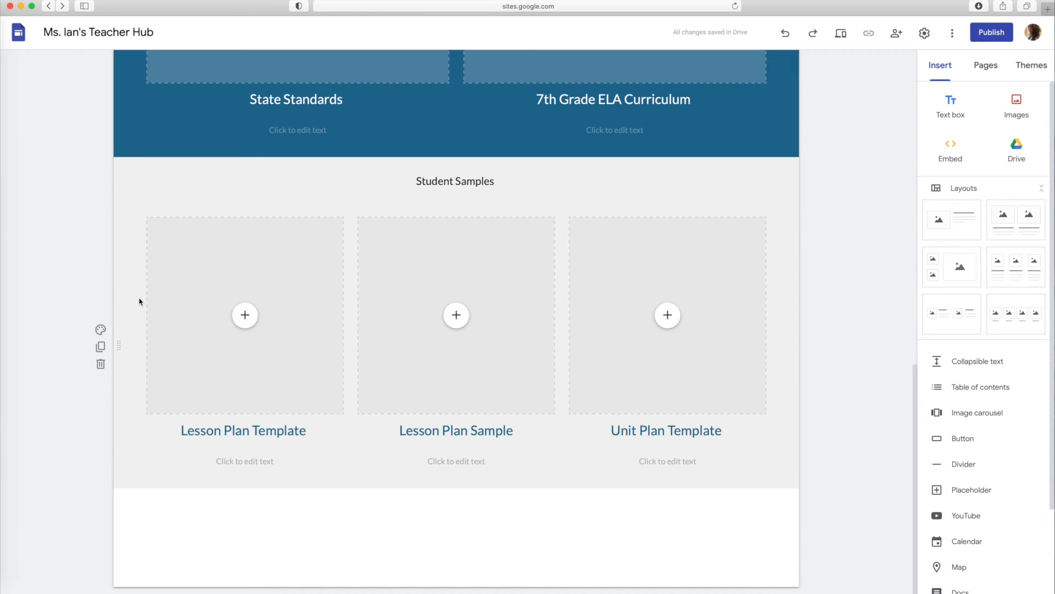
Replace the first column's heading in the duplicated layout with "Student Sample #1"
{"action": "left_click", "coordinate": [275, 434]}
{"action": "left_click_drag", "start_coordinate": [310, 432], "coordinate": [179, 436]}
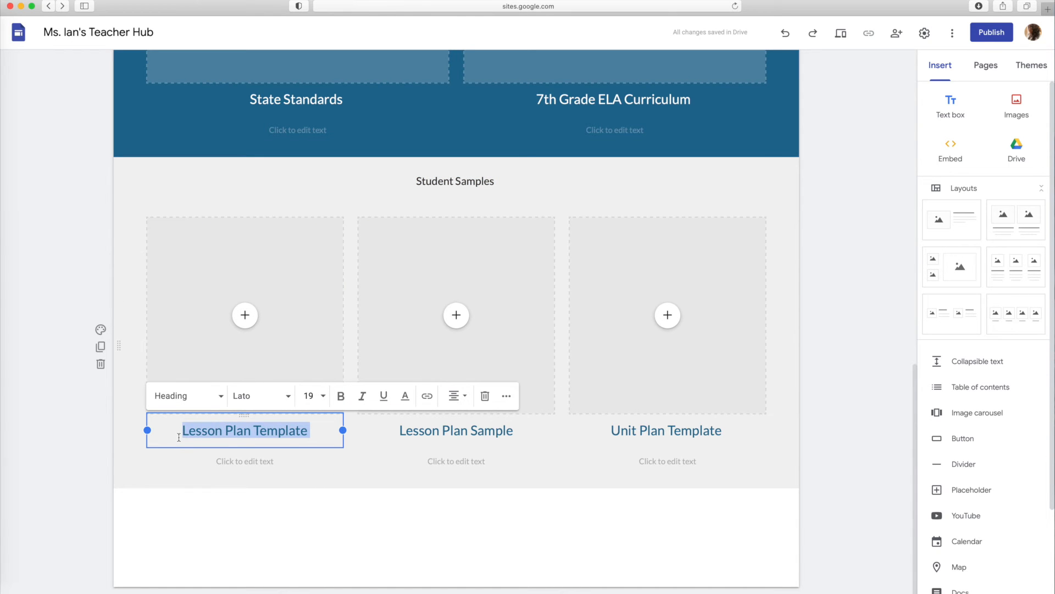
{"action": "type", "text": "Student Sam"}
{"action": "type", "text": "le"}
{"action": "key", "text": "BackSpace"}
{"action": "key", "text": "BackSpace"}
{"action": "key", "text": "BackSpace"}
{"action": "type", "text": "ple #1"}
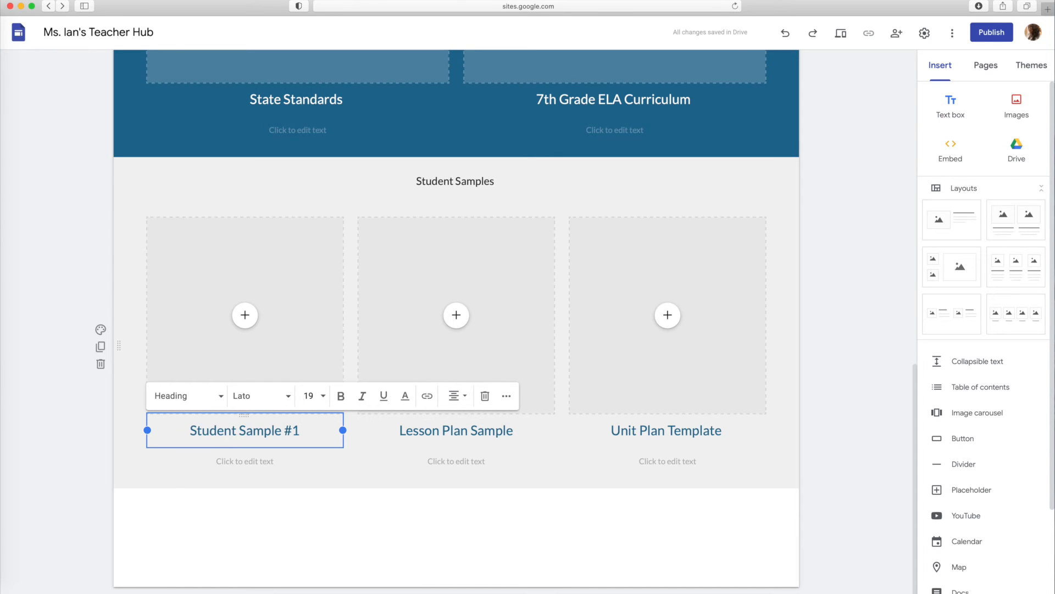
Replace the second column's heading with "Student Sample #2" and delete the third column from the duplicated layout
{"action": "left_click", "coordinate": [406, 431]}
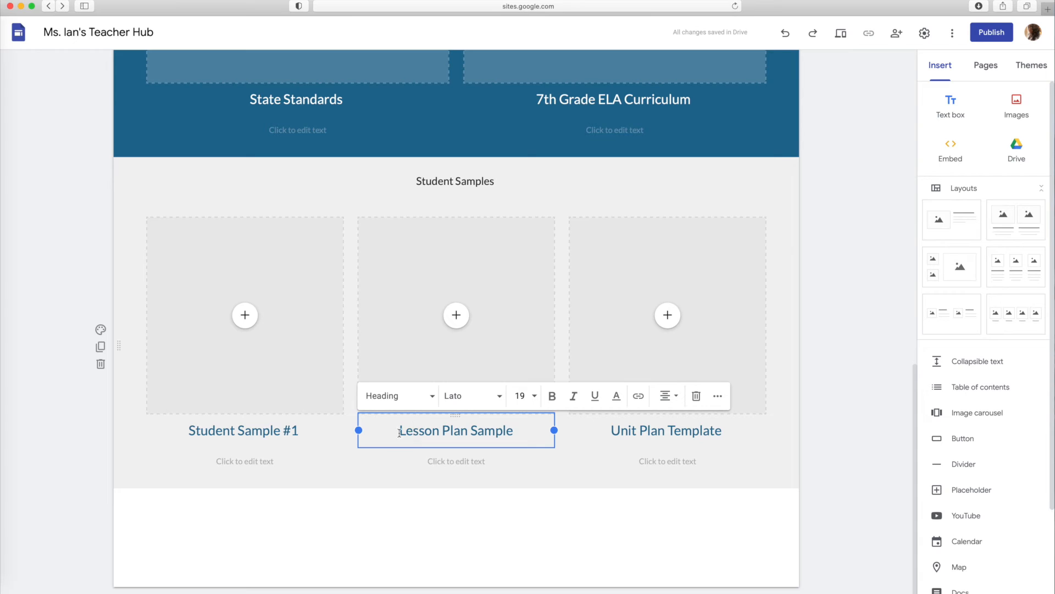
{"action": "left_click_drag", "start_coordinate": [399, 431], "coordinate": [519, 429]}
{"action": "type", "text": "Studen"}
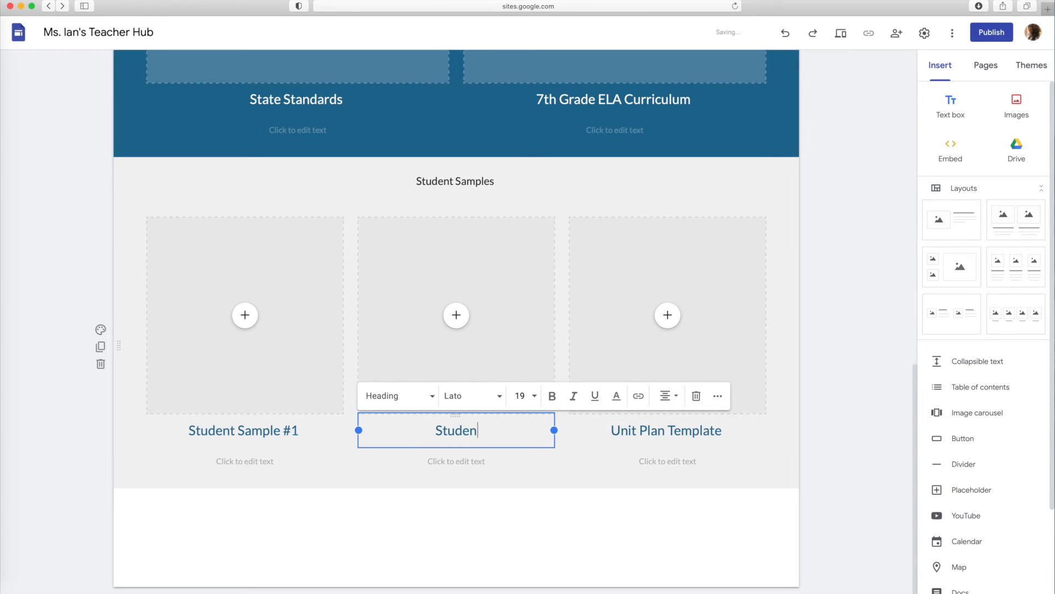
{"action": "type", "text": "t Sample #2"}
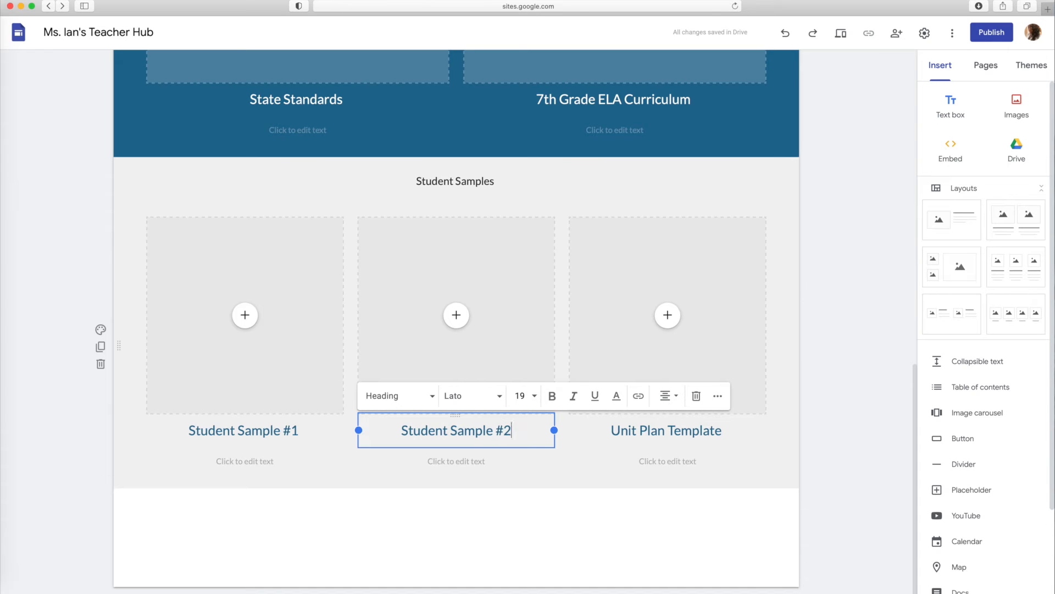
{"action": "left_click", "coordinate": [711, 271]}
{"action": "left_click", "coordinate": [582, 199]}
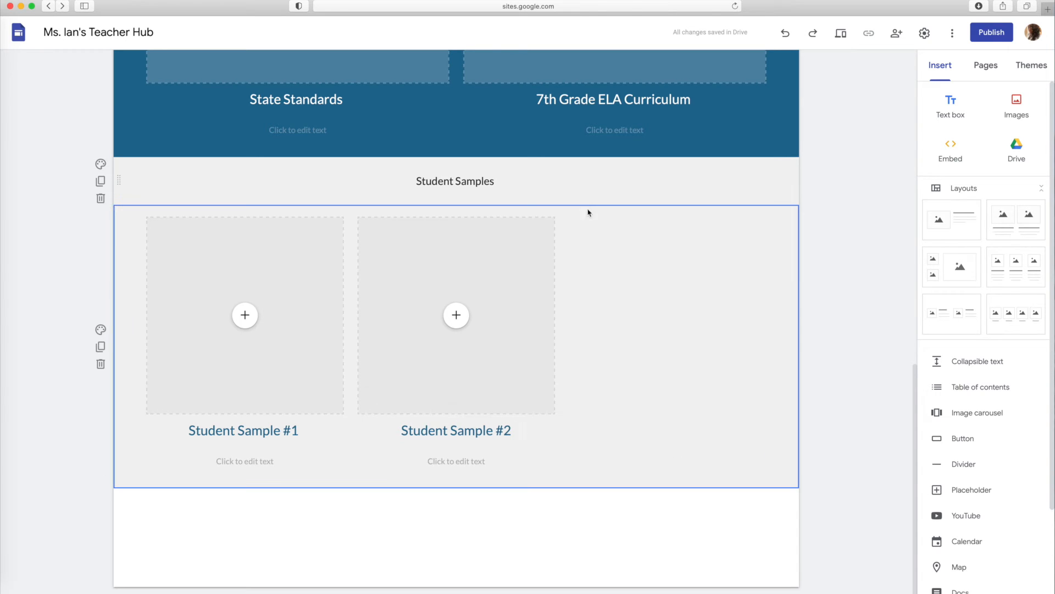
Search Google Images for "student sample" and insert the photo of pupils writing at their desks
{"action": "left_click", "coordinate": [1016, 102]}
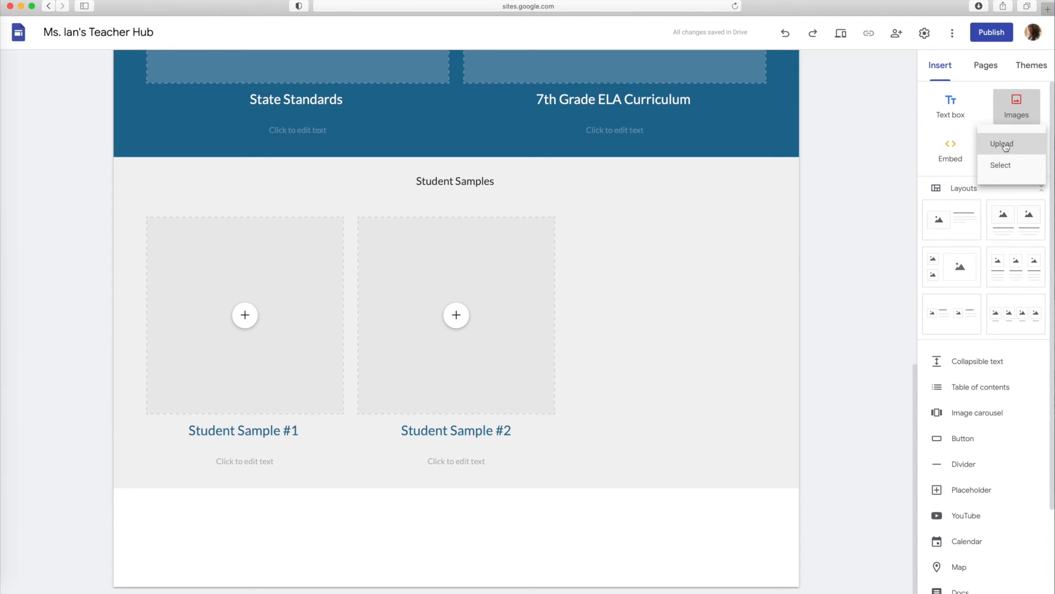
{"action": "left_click", "coordinate": [1002, 164]}
{"action": "left_click", "coordinate": [302, 99]}
{"action": "left_click", "coordinate": [269, 62]}
{"action": "type", "text": "student sa"}
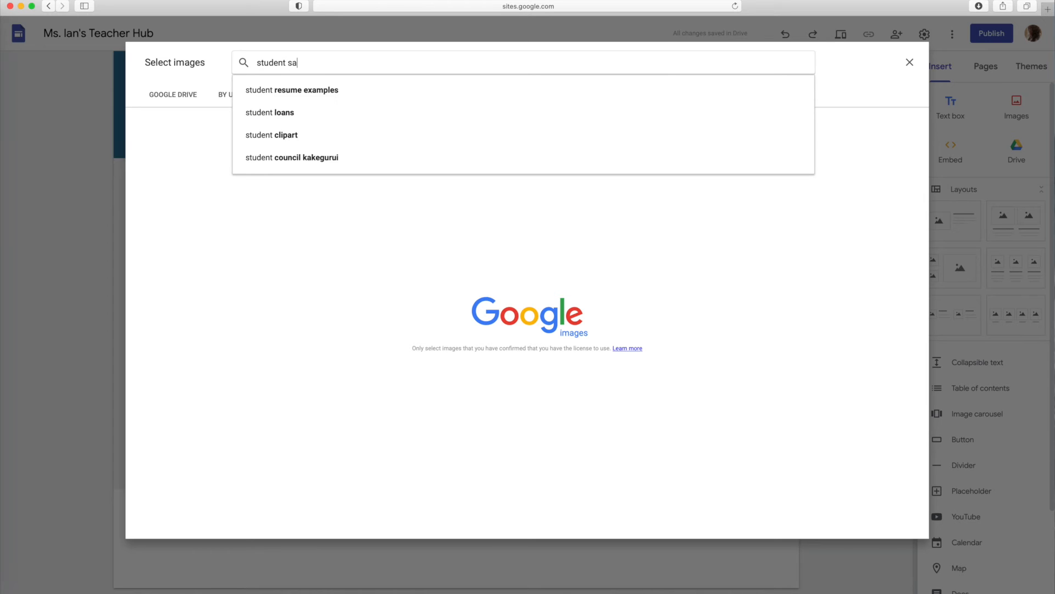
{"action": "type", "text": "mple"}
{"action": "key", "text": "Return"}
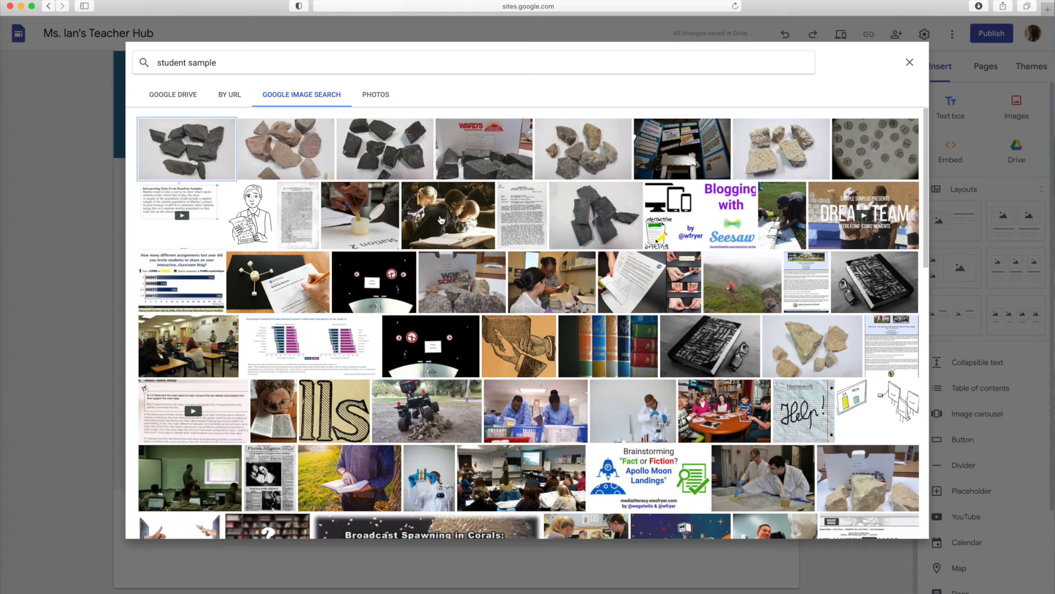
{"action": "left_click", "coordinate": [449, 218]}
{"action": "left_click", "coordinate": [901, 526]}
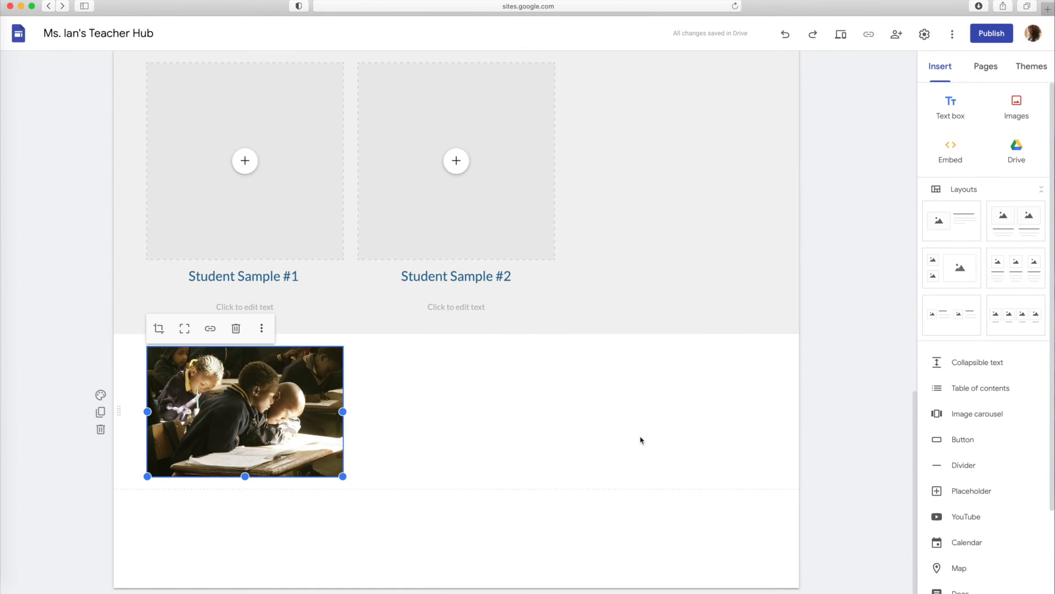
Move the pupils photo into the Student Samples layout ahead of its two columns and slightly adjust the second column's height
{"action": "left_click_drag", "start_coordinate": [256, 409], "coordinate": [143, 222]}
{"action": "left_click_drag", "start_coordinate": [694, 482], "coordinate": [694, 478]}
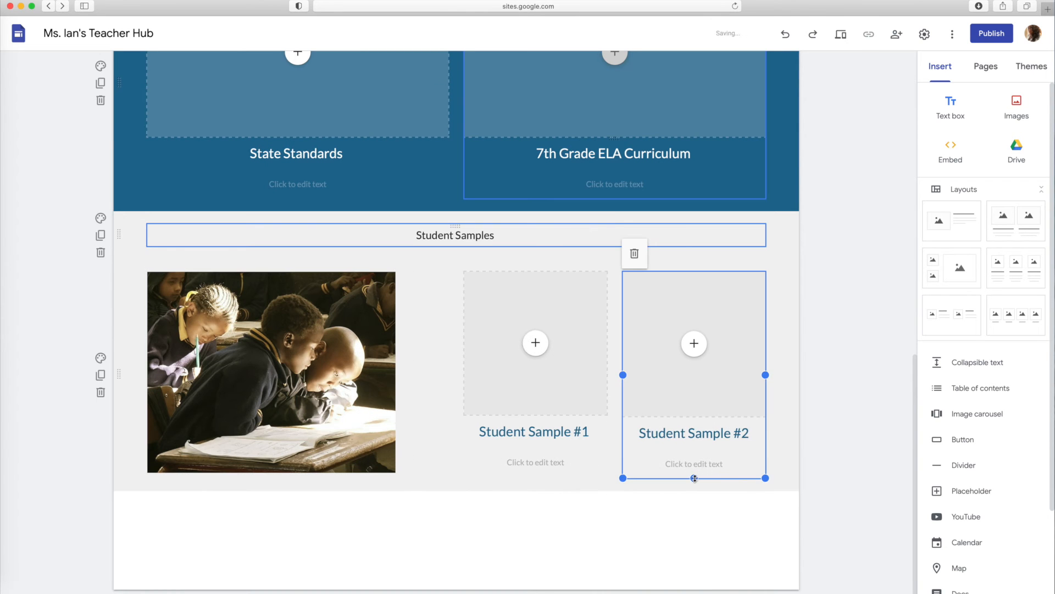
{"action": "scroll", "coordinate": [220, 259], "scroll_direction": "up", "scroll_amount": 15}
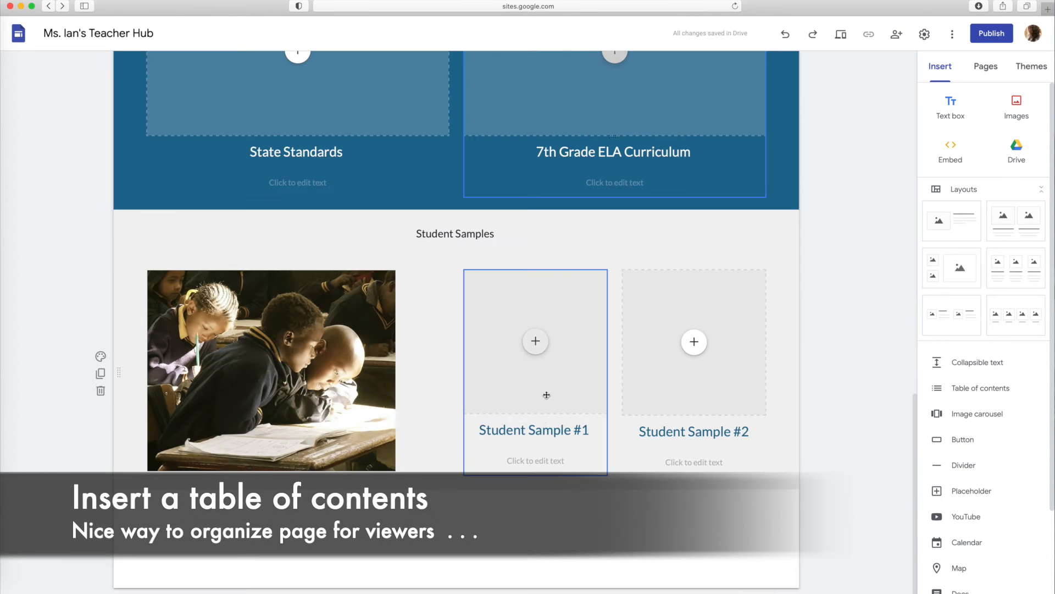
Apply the Subheading style to the "Student Sample #1" and "Student Sample #2" column headings
{"action": "left_click", "coordinate": [541, 428]}
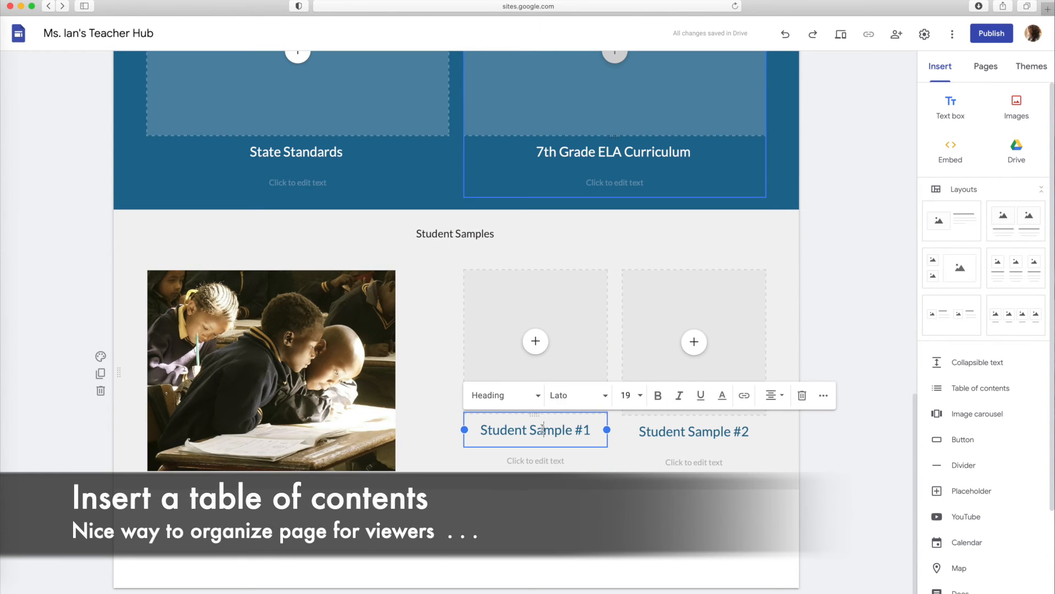
{"action": "triple_click", "coordinate": [537, 429]}
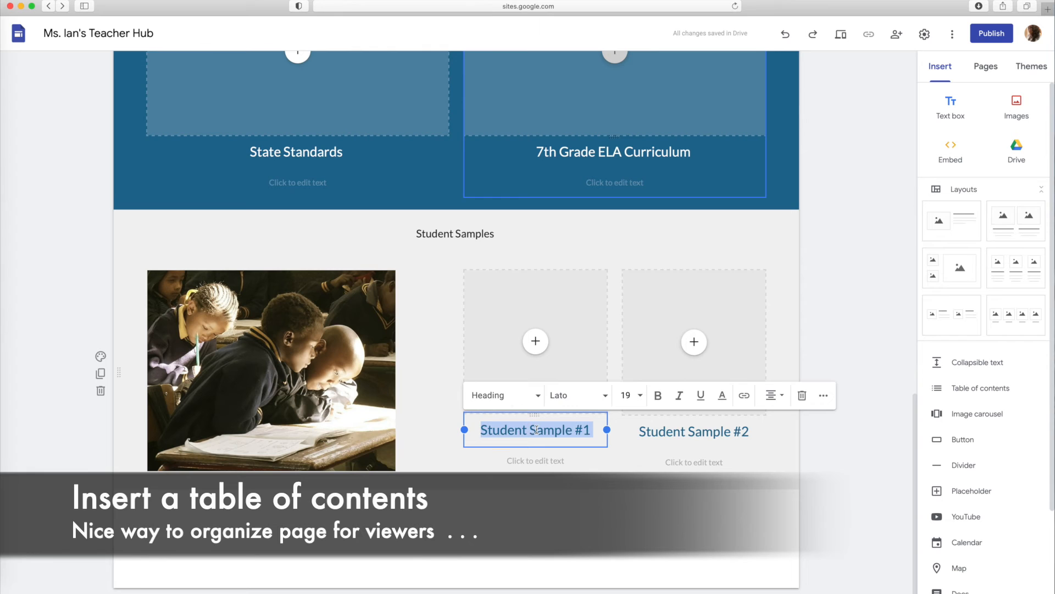
{"action": "left_click", "coordinate": [527, 397]}
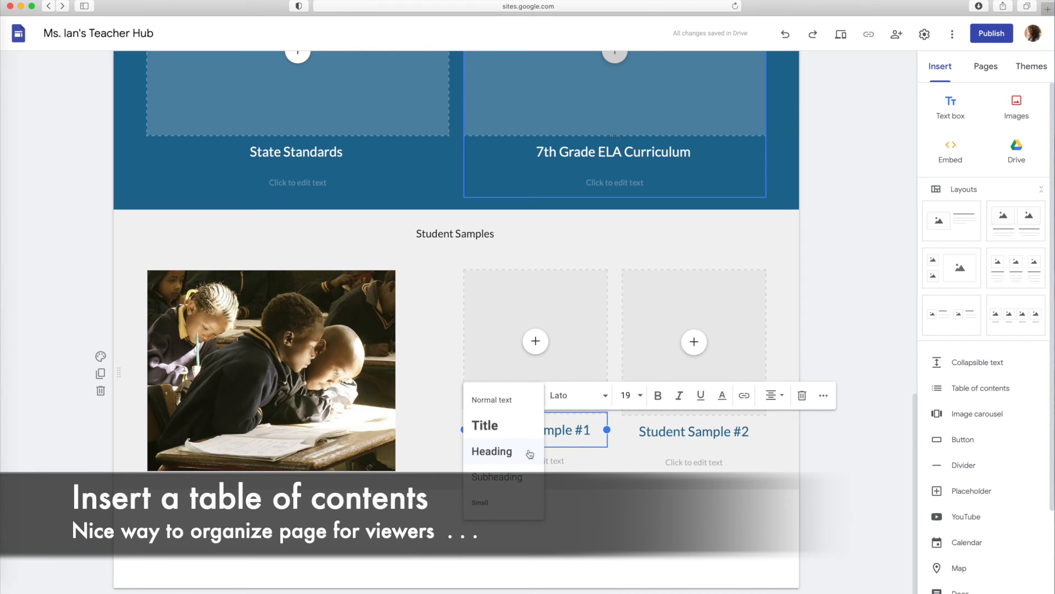
{"action": "left_click", "coordinate": [515, 478]}
{"action": "triple_click", "coordinate": [679, 435]}
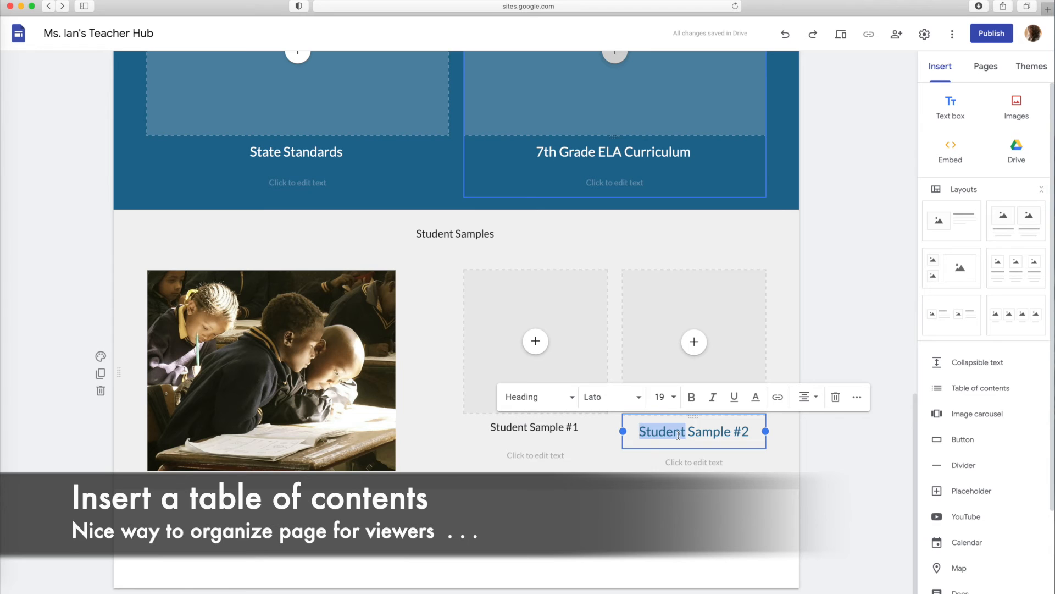
{"action": "left_click", "coordinate": [562, 404]}
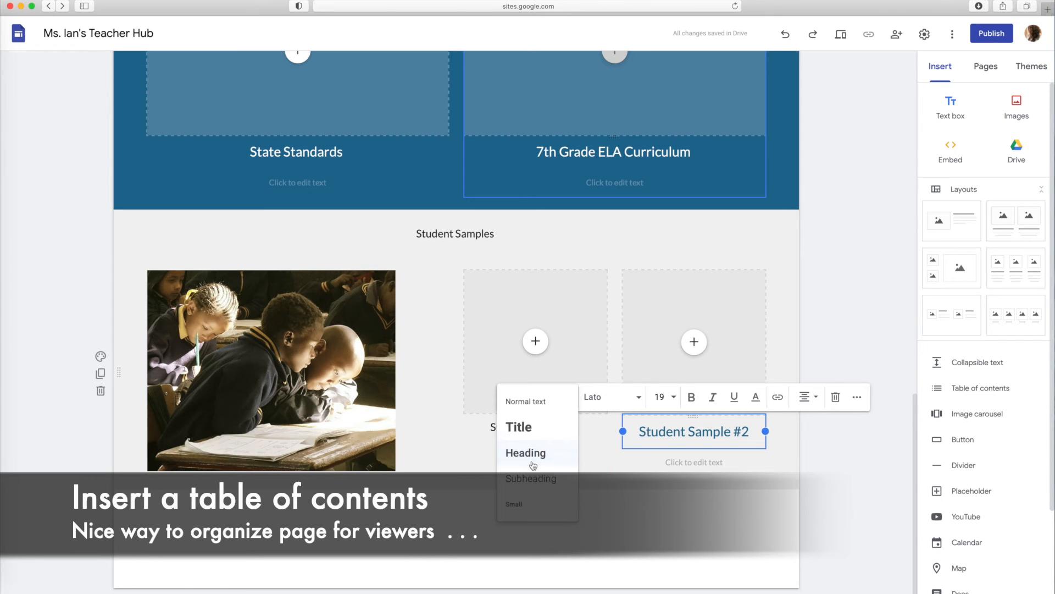
{"action": "left_click", "coordinate": [520, 476]}
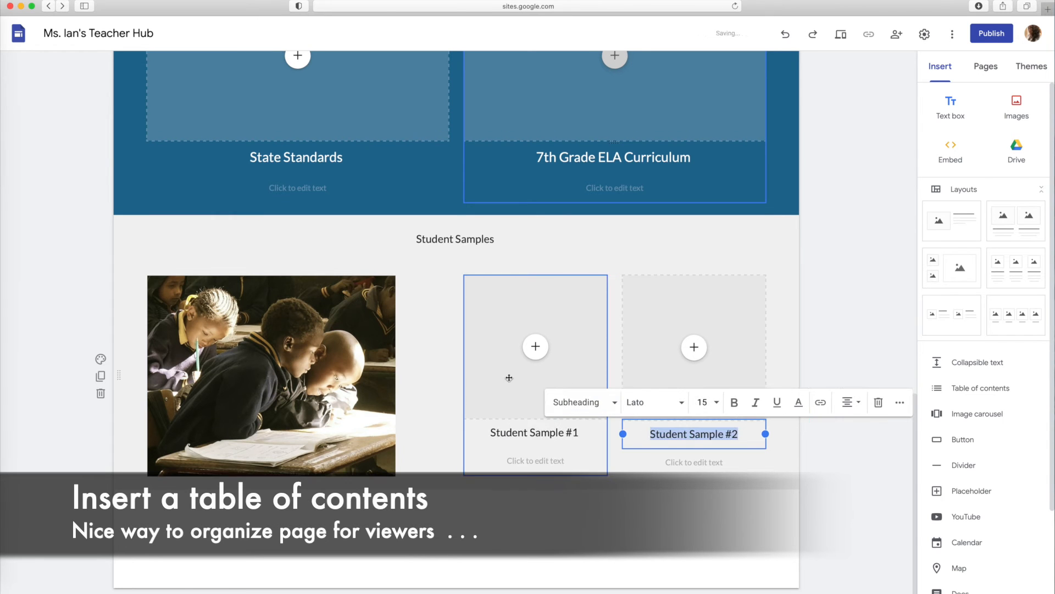
Apply the Heading style to the "Student Samples" section title and check the style of "State Standards & Curriculum"
{"action": "left_click", "coordinate": [450, 237]}
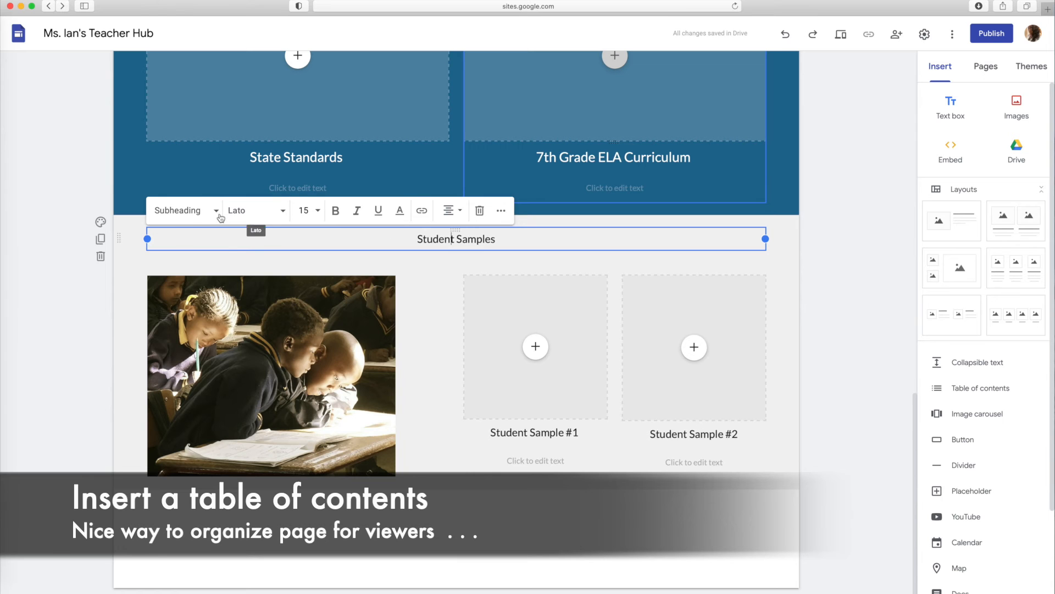
{"action": "left_click", "coordinate": [184, 211]}
{"action": "left_click", "coordinate": [175, 266]}
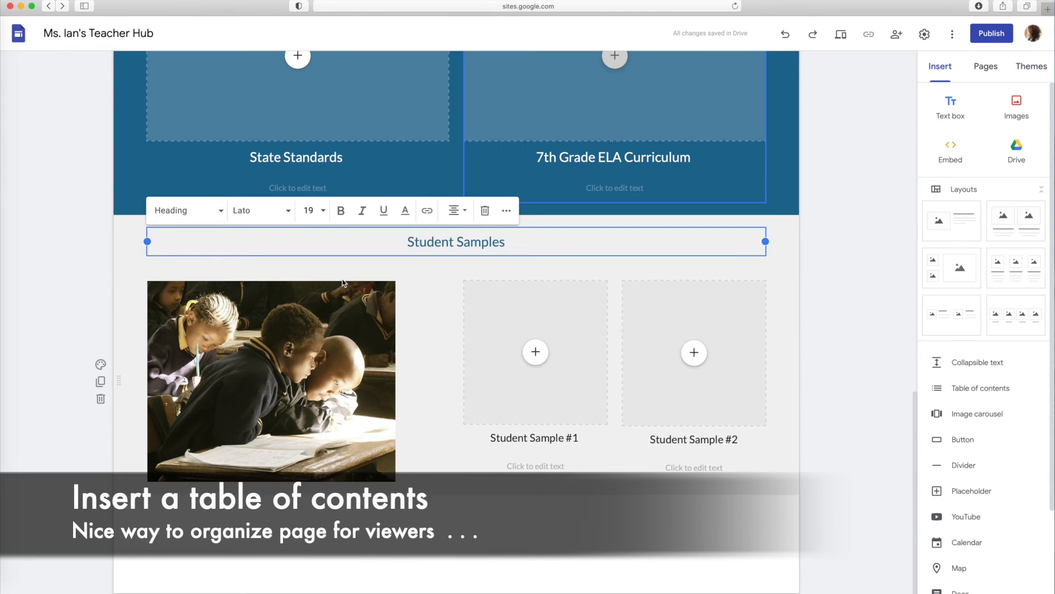
{"action": "scroll", "coordinate": [346, 282], "scroll_direction": "up", "scroll_amount": 6}
{"action": "left_click", "coordinate": [416, 247]}
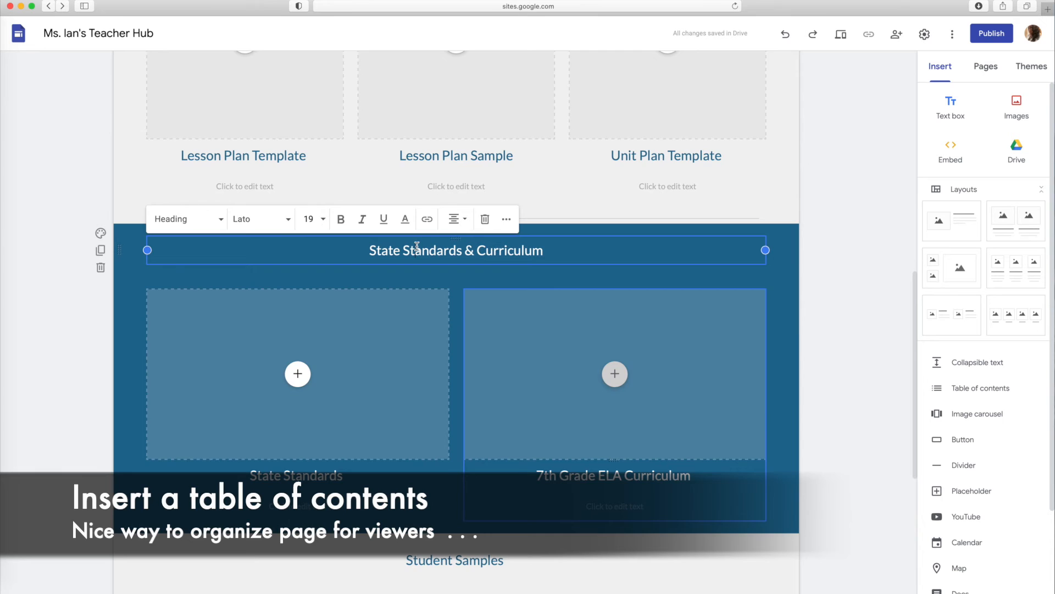
Apply the Subheading style to the "Lesson Plan Template", "Lesson Plan Sample" and "Unit Plan Template" column headings
{"action": "scroll", "coordinate": [269, 353], "scroll_direction": "up", "scroll_amount": 3}
{"action": "left_click", "coordinate": [254, 314]}
{"action": "left_click", "coordinate": [218, 282]}
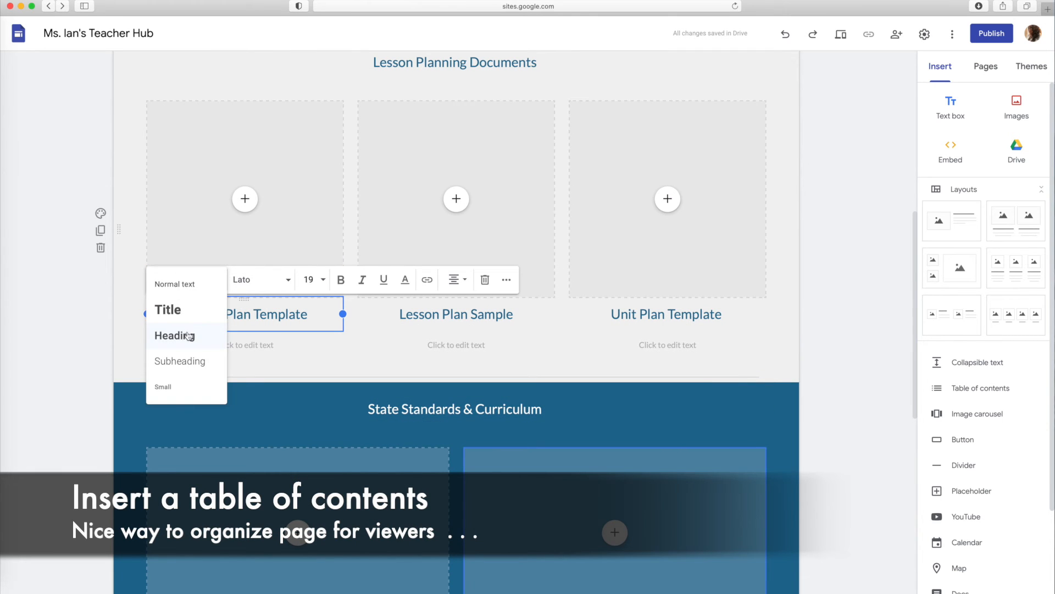
{"action": "left_click", "coordinate": [182, 360]}
{"action": "left_click", "coordinate": [471, 314]}
{"action": "left_click", "coordinate": [387, 279]}
{"action": "left_click", "coordinate": [392, 363]}
{"action": "left_click", "coordinate": [667, 314]}
{"action": "left_click", "coordinate": [531, 280]}
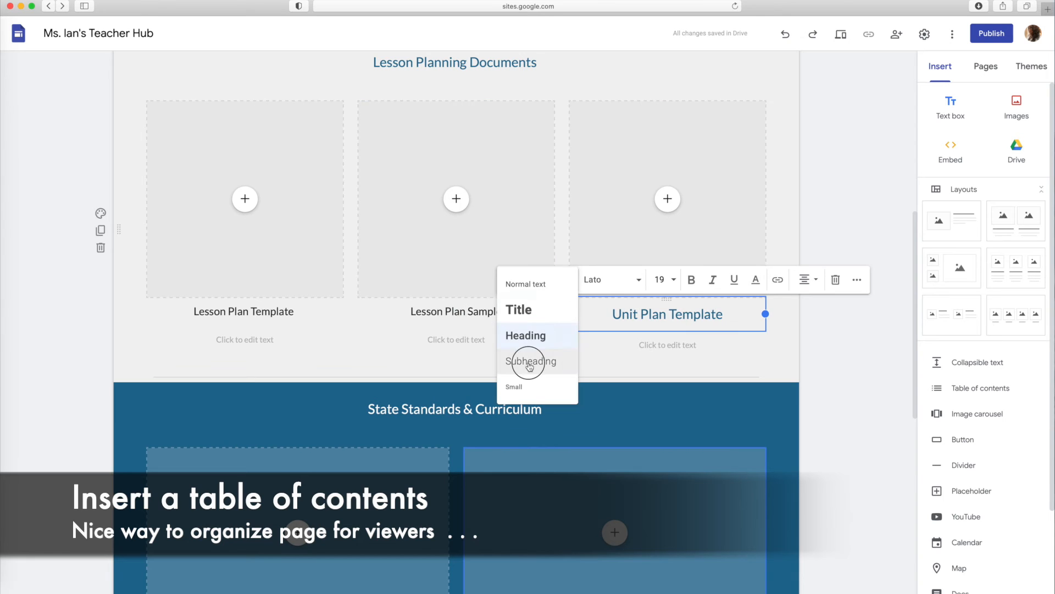
{"action": "left_click", "coordinate": [532, 360]}
Apply the Subheading style to the "State Standards" and "7th Grade ELA Curriculum" column headings and check the table of contents
{"action": "scroll", "coordinate": [532, 359], "scroll_direction": "down", "scroll_amount": 3}
{"action": "scroll", "coordinate": [532, 359], "scroll_direction": "down", "scroll_amount": 2}
{"action": "left_click", "coordinate": [291, 342]}
{"action": "left_click", "coordinate": [181, 309]}
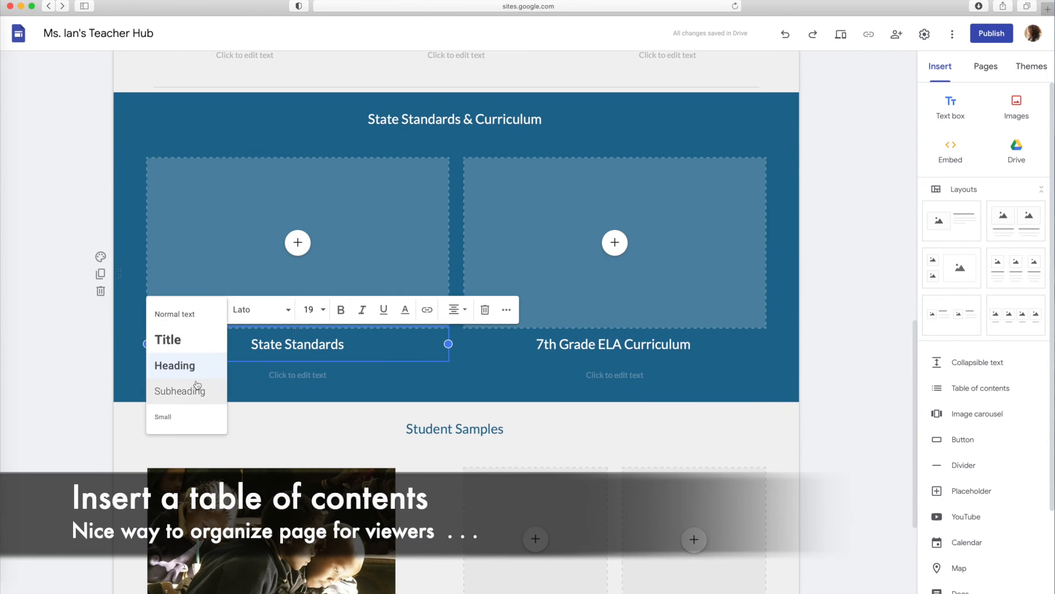
{"action": "left_click", "coordinate": [179, 391]}
{"action": "left_click", "coordinate": [598, 342]}
{"action": "left_click", "coordinate": [535, 311]}
{"action": "left_click", "coordinate": [501, 390]}
{"action": "scroll", "coordinate": [445, 204], "scroll_direction": "up", "scroll_amount": 8}
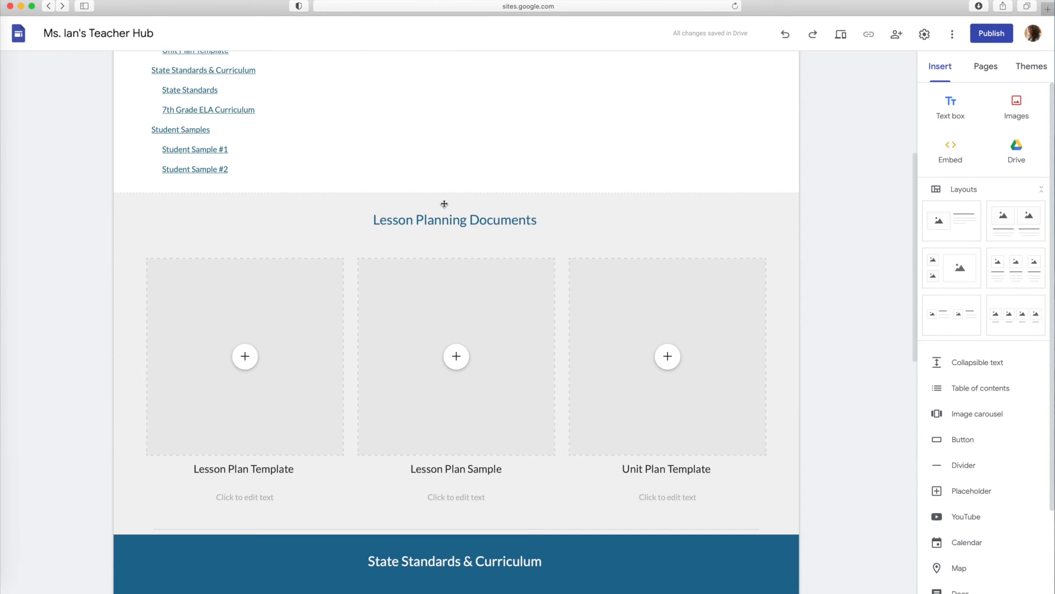
{"action": "scroll", "coordinate": [444, 204], "scroll_direction": "up", "scroll_amount": 5}
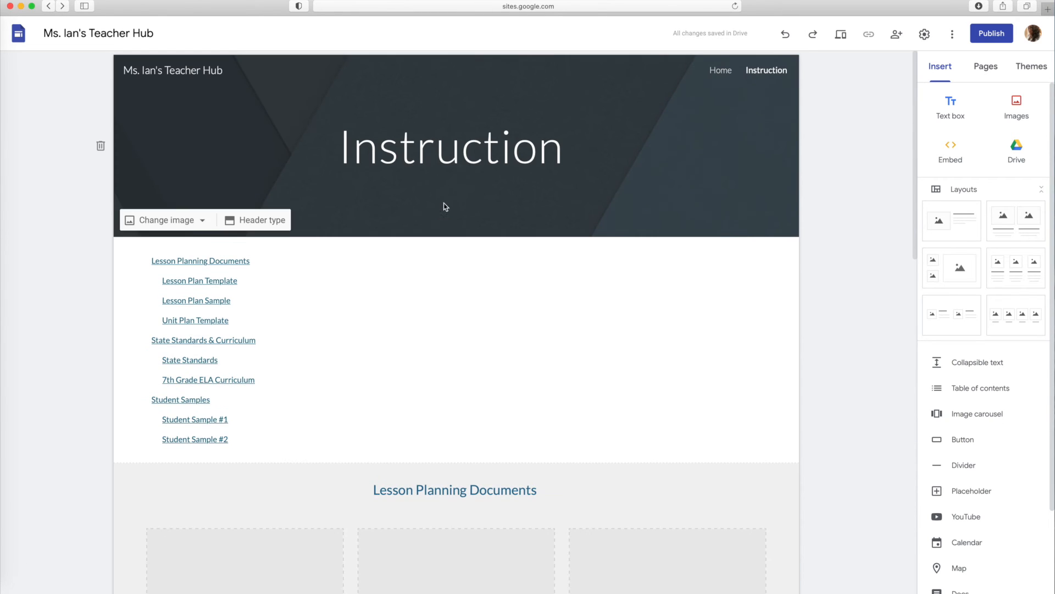
Add a new page named "Student/Family Support" to the site
{"action": "left_click", "coordinate": [986, 66]}
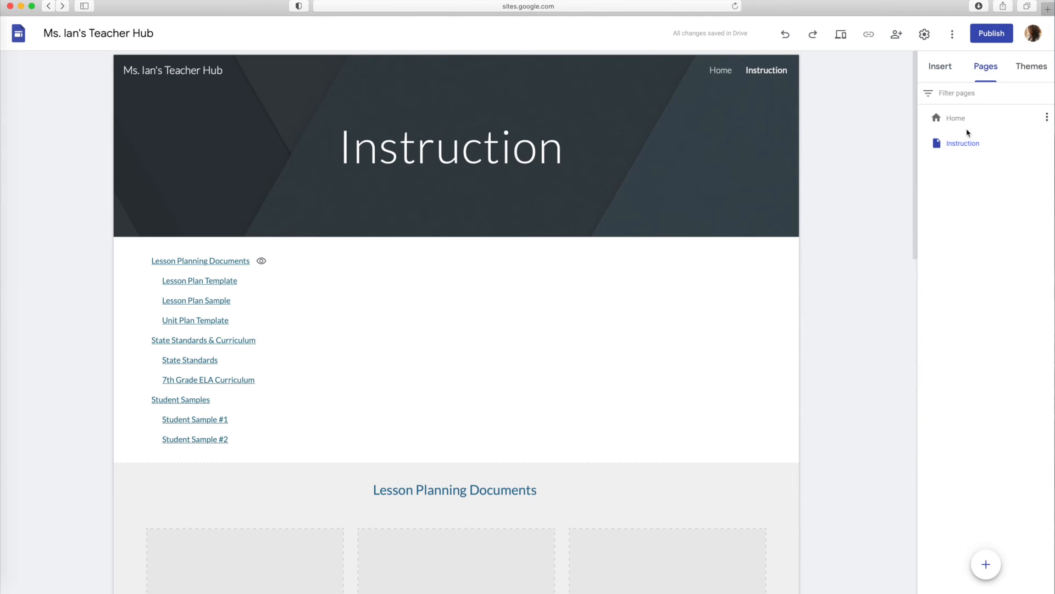
{"action": "left_click", "coordinate": [992, 562]}
{"action": "type", "text": "S"}
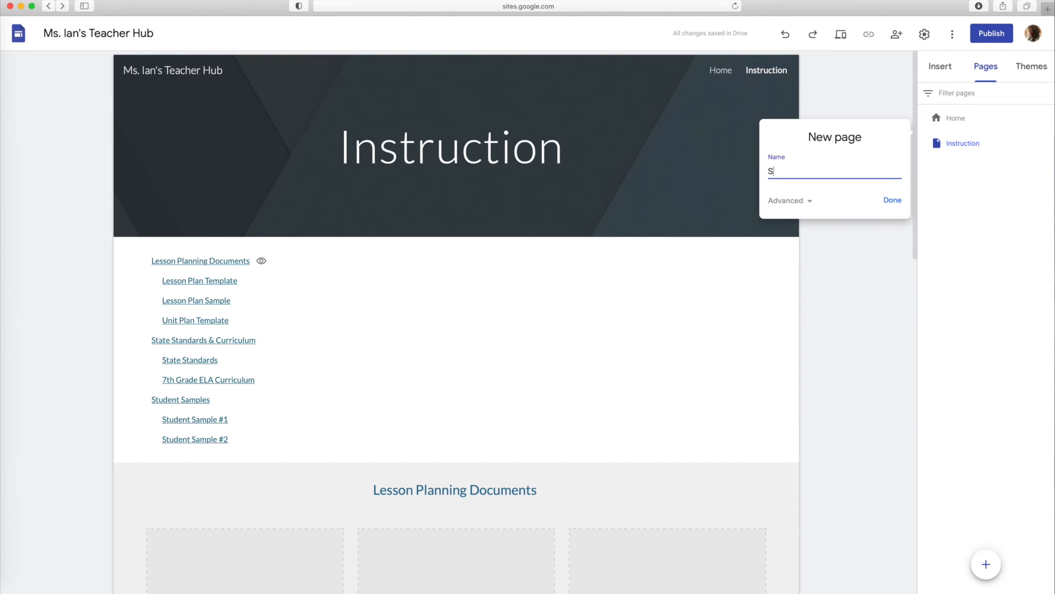
{"action": "type", "text": "tudent Suppo"}
{"action": "key", "text": "BackSpace"}
{"action": "key", "text": "BackSpace"}
{"action": "key", "text": "BackSpace"}
{"action": "key", "text": "BackSpace"}
{"action": "key", "text": "BackSpace"}
{"action": "left_click", "coordinate": [891, 200]}
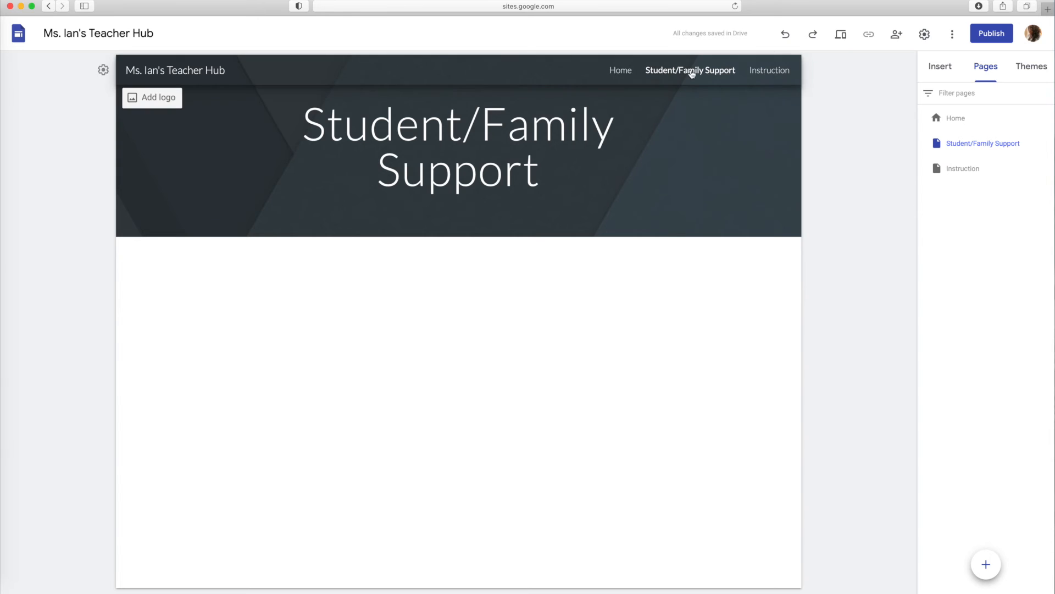
Rename the Student/Family Support page as "Student/Family Resources" and move it after Instruction in the page order
{"action": "left_click", "coordinate": [1047, 142]}
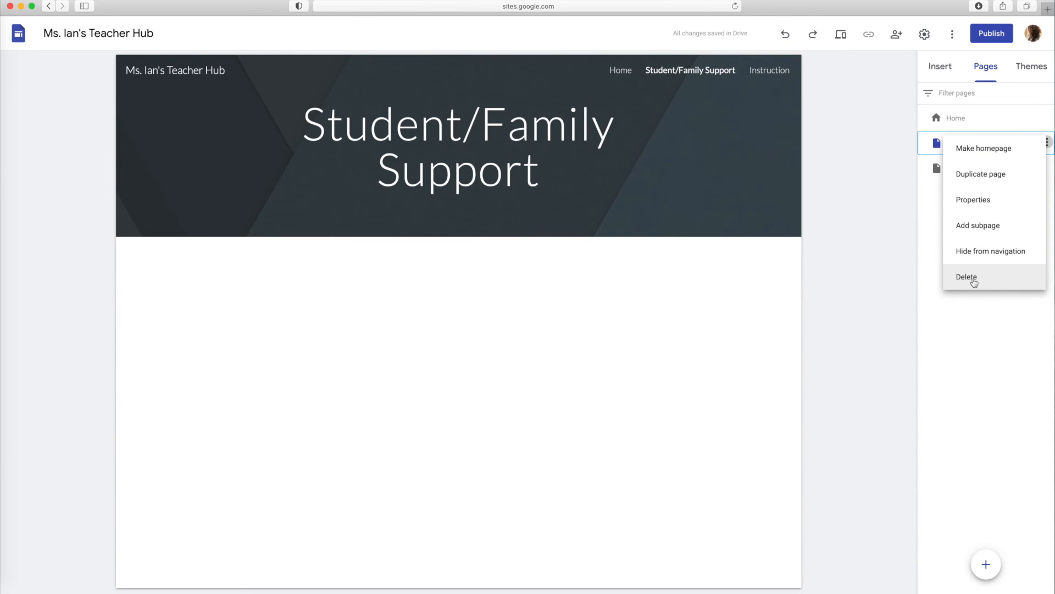
{"action": "left_click", "coordinate": [932, 143]}
{"action": "double_click", "coordinate": [954, 144]}
{"action": "left_click", "coordinate": [982, 143]}
{"action": "type", "text": "Resources"}
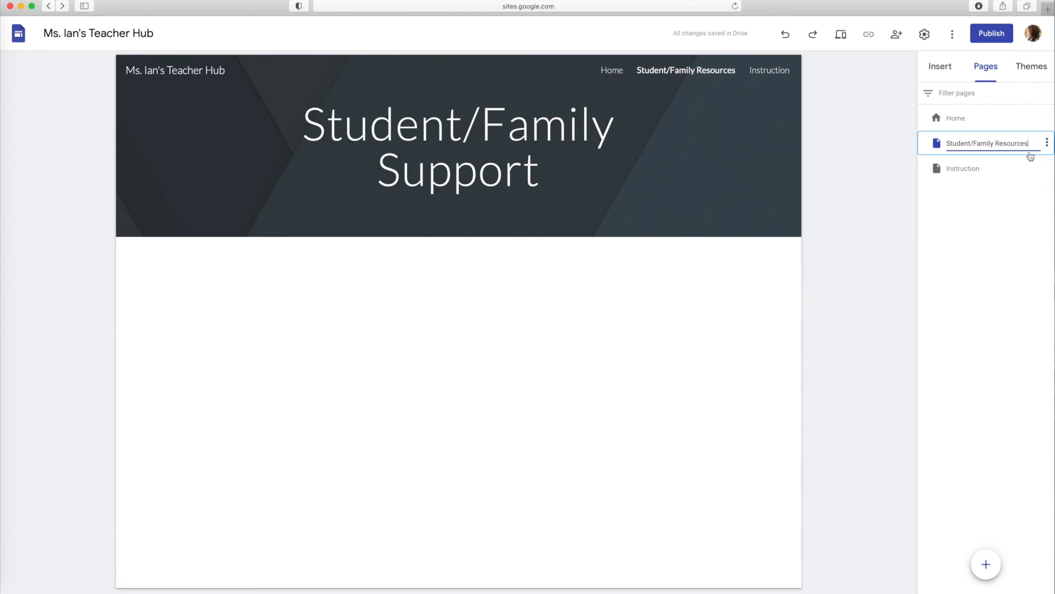
{"action": "left_click", "coordinate": [1022, 203]}
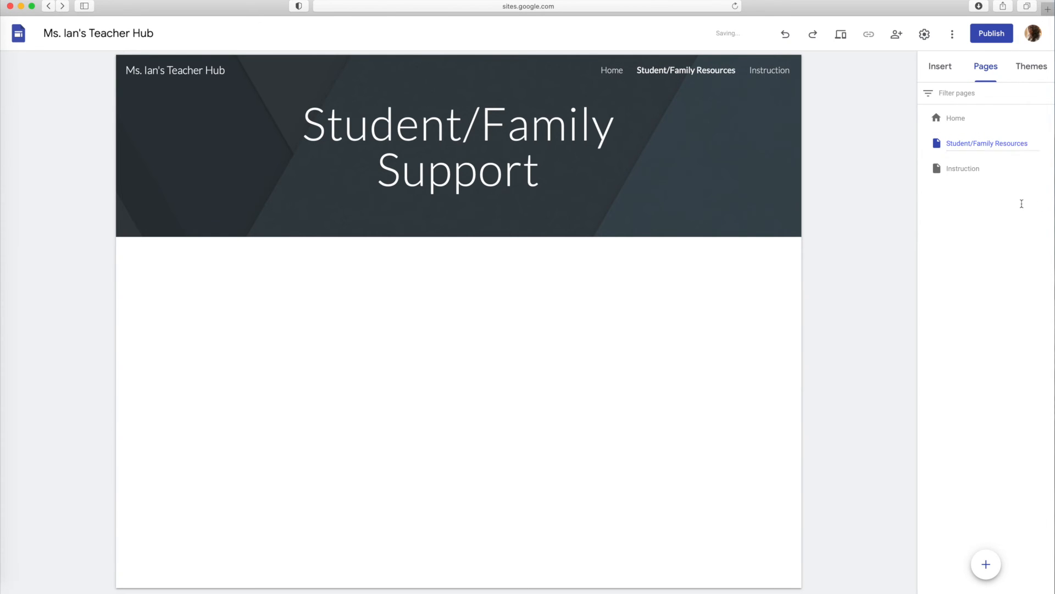
{"action": "left_click_drag", "start_coordinate": [941, 143], "coordinate": [944, 179]}
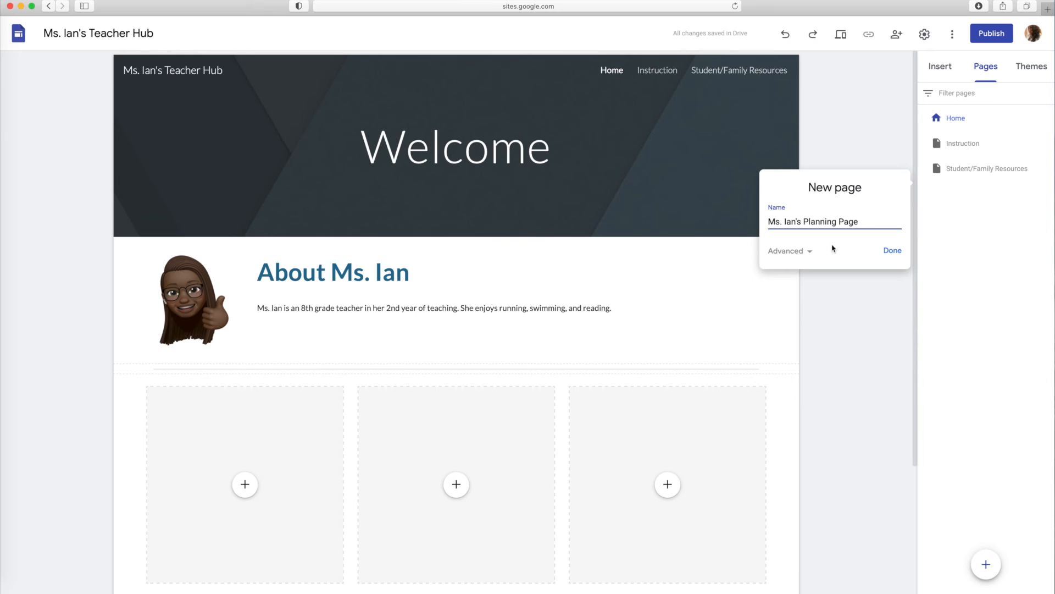
Create the teacher's planning page and hide it from the site navigation
{"action": "left_click", "coordinate": [894, 251]}
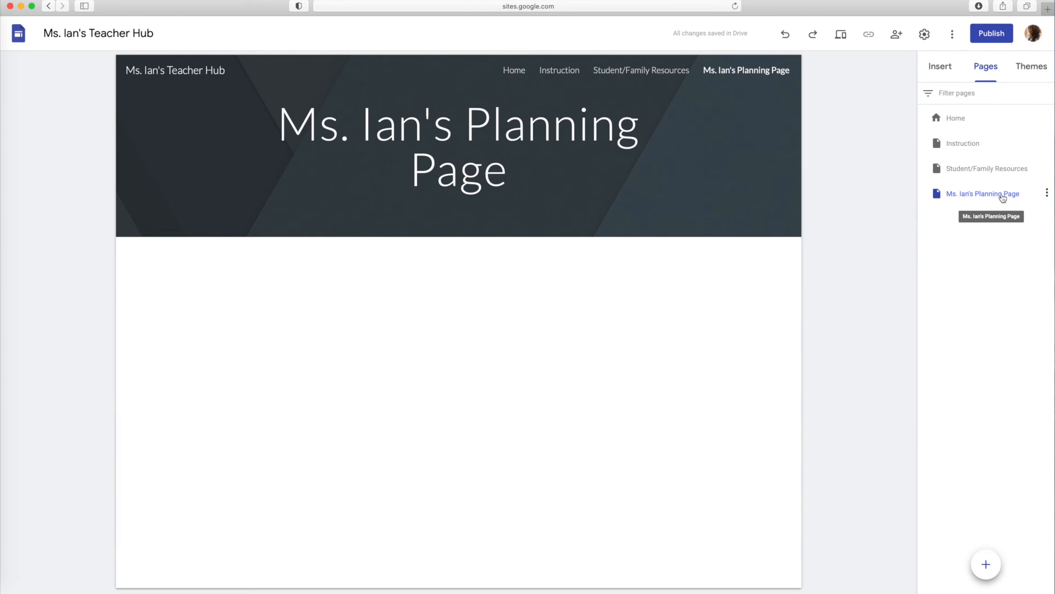
{"action": "left_click", "coordinate": [1047, 193]}
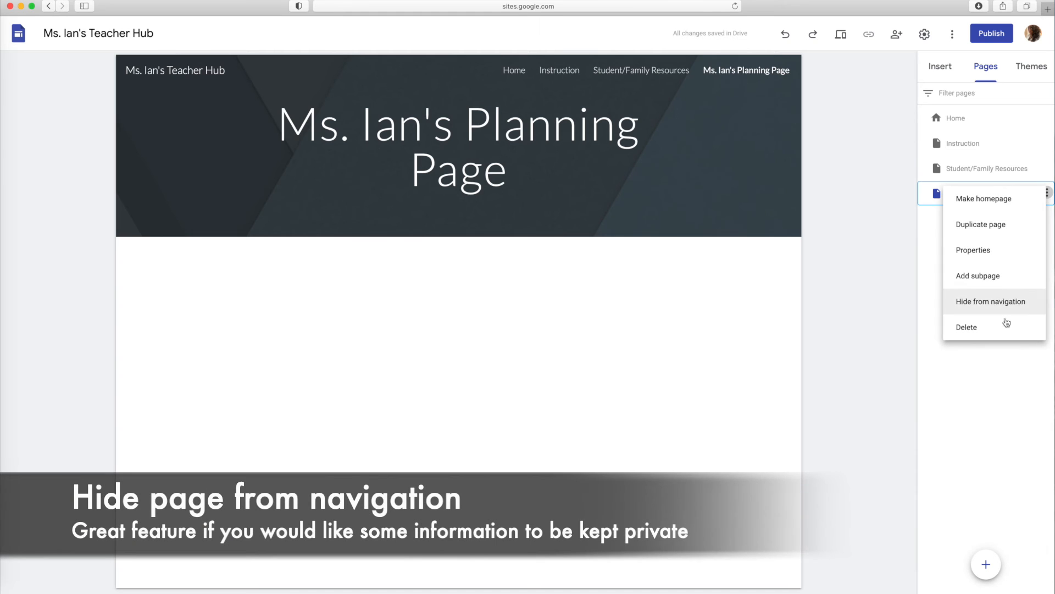
{"action": "left_click", "coordinate": [1004, 302]}
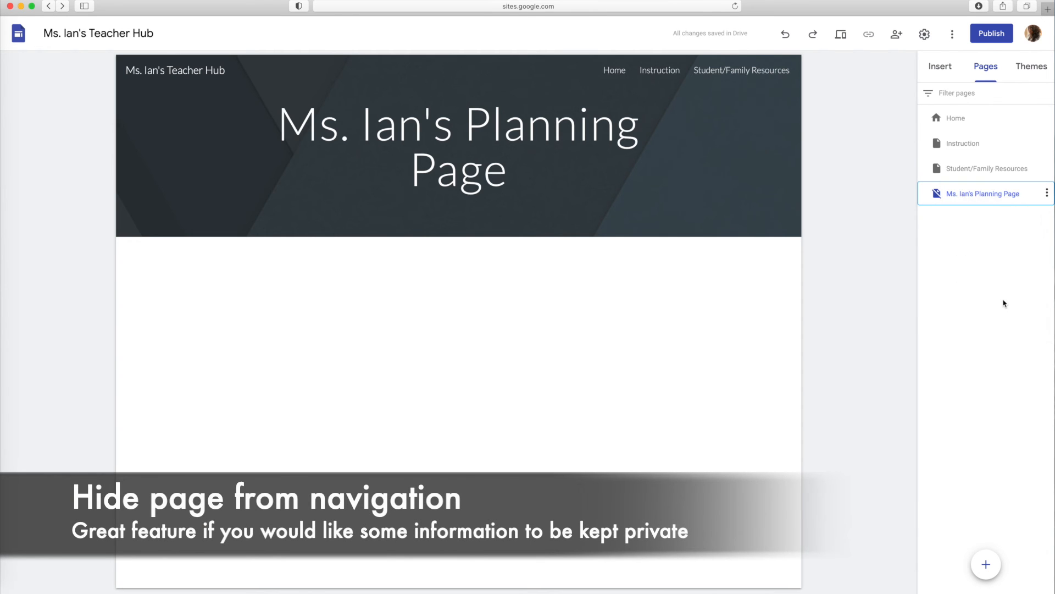
Insert a layout with two image-and-text columns on the planning page and head the first column "Lesson Plan Form"
{"action": "left_click", "coordinate": [551, 321]}
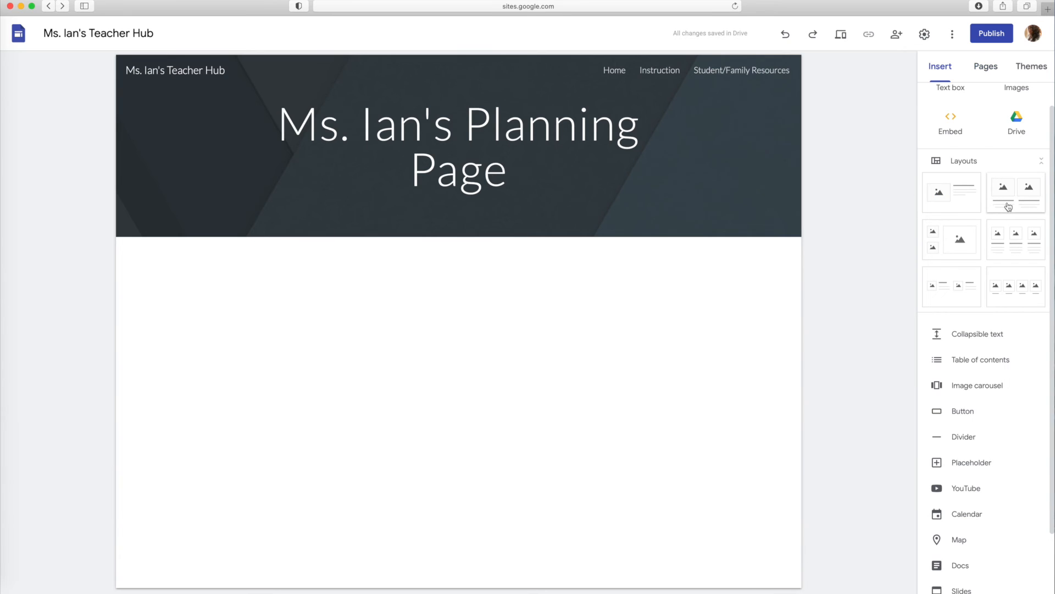
{"action": "left_click", "coordinate": [1009, 207]}
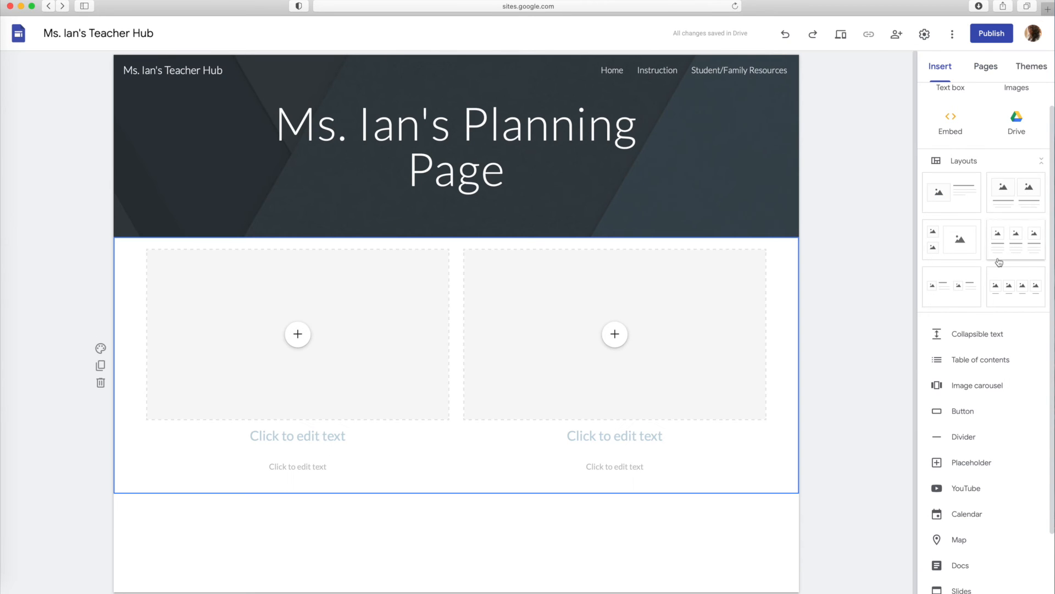
{"action": "left_click", "coordinate": [286, 440]}
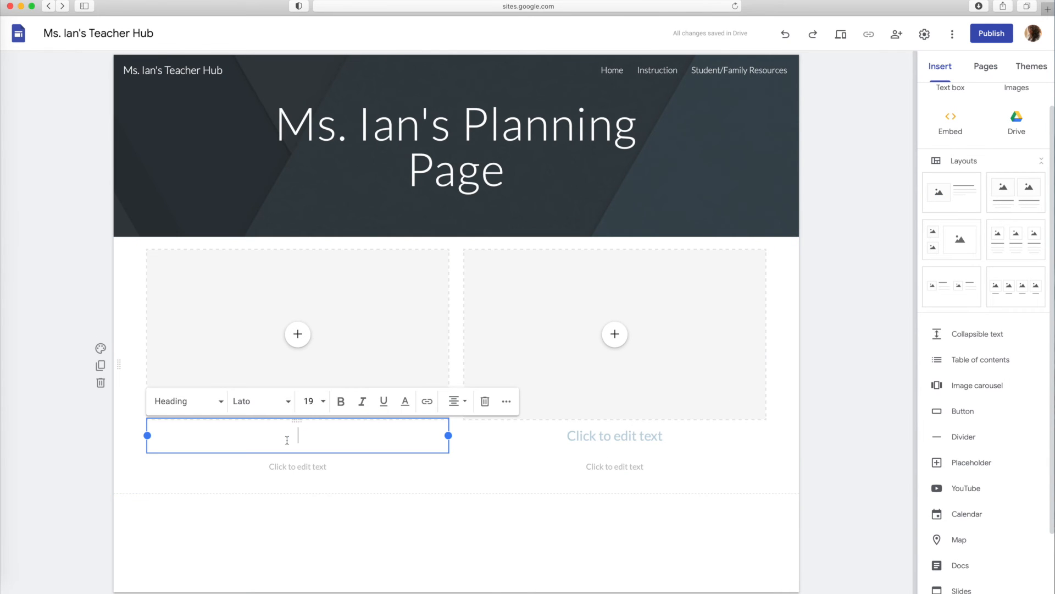
{"action": "type", "text": "Lesso"}
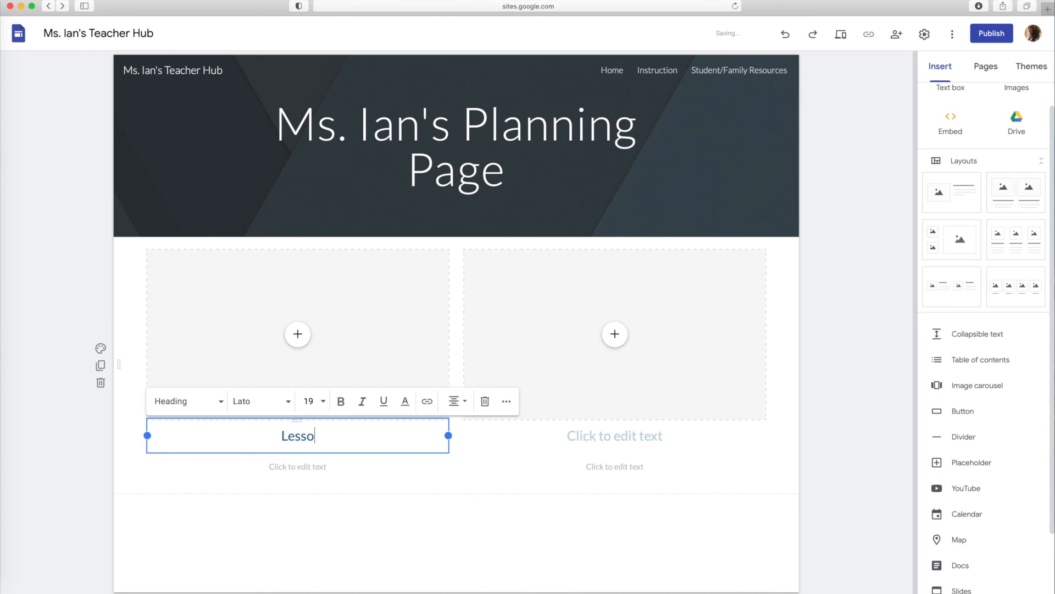
{"action": "type", "text": "n Plan Form"}
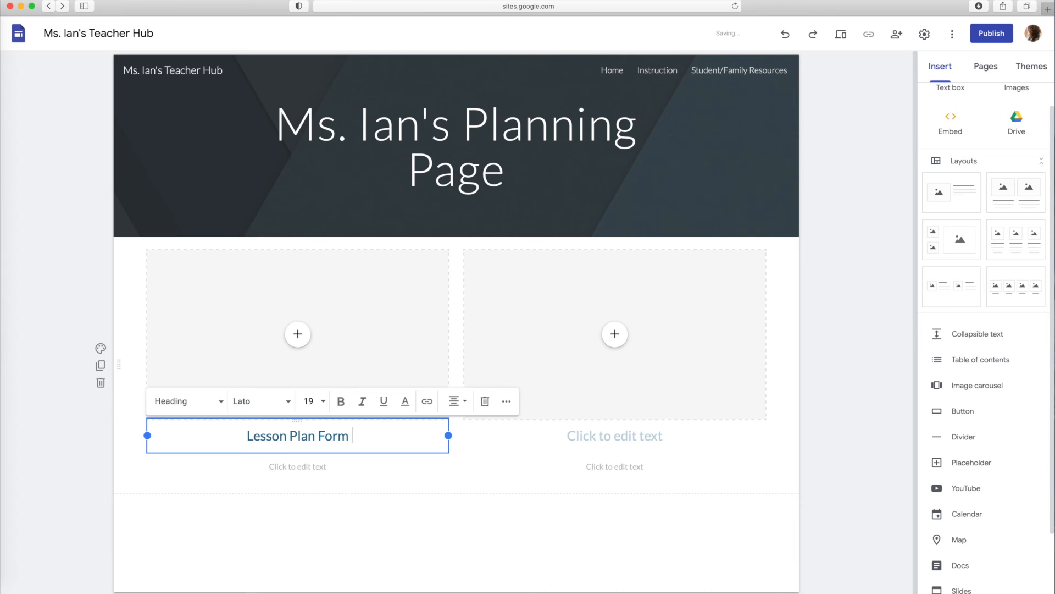
Insert the 2020-21 Lesson Plan Form from Google Drive into the first column's placeholder
{"action": "left_click", "coordinate": [298, 334]}
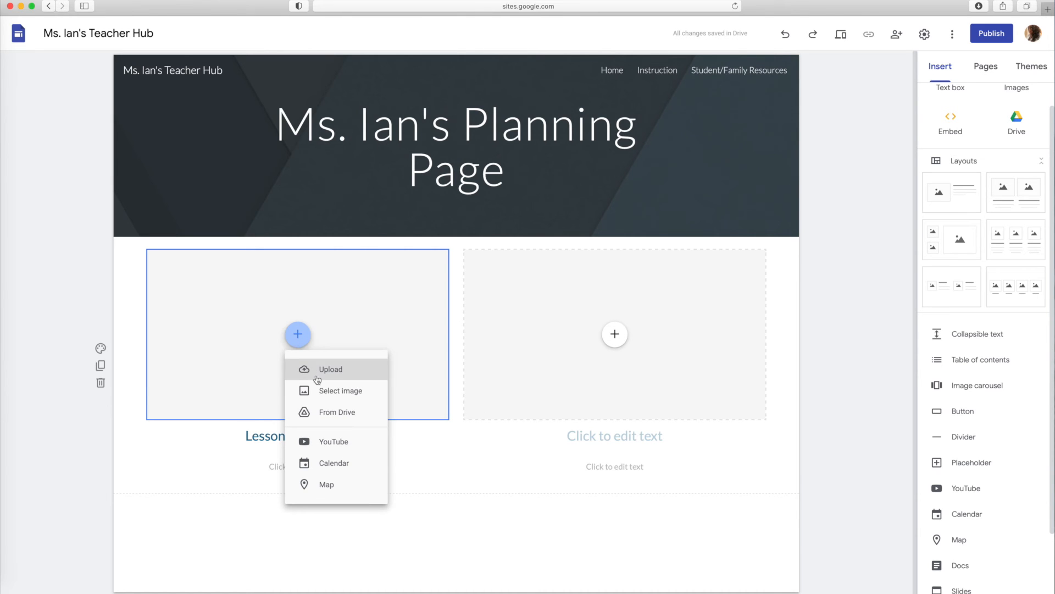
{"action": "left_click", "coordinate": [332, 408]}
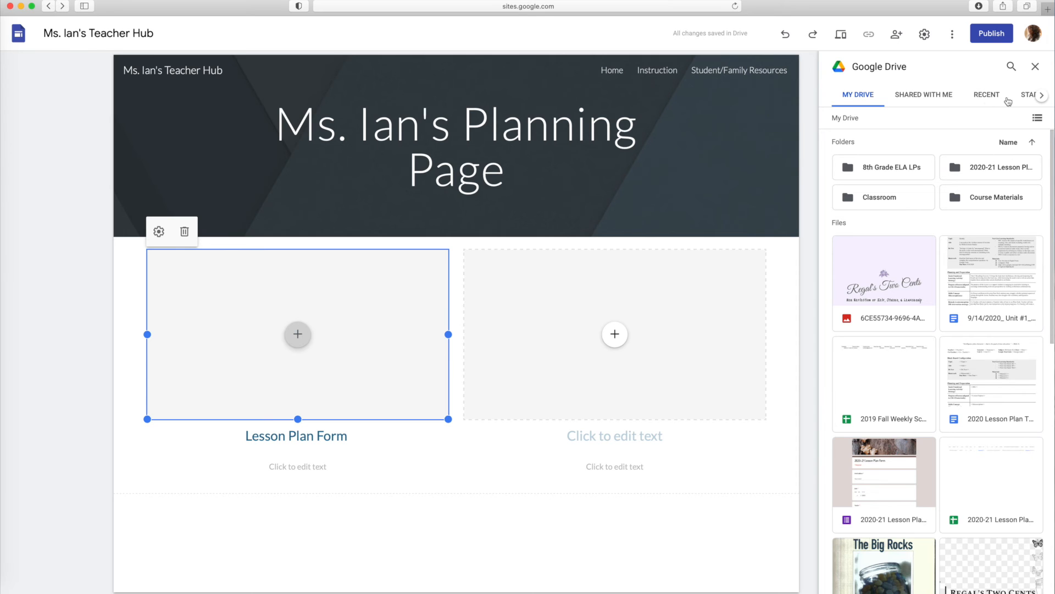
{"action": "scroll", "coordinate": [944, 438], "scroll_direction": "down", "scroll_amount": 1}
{"action": "scroll", "coordinate": [944, 438], "scroll_direction": "down", "scroll_amount": 3}
{"action": "left_click", "coordinate": [885, 434]}
{"action": "left_click", "coordinate": [1027, 587]}
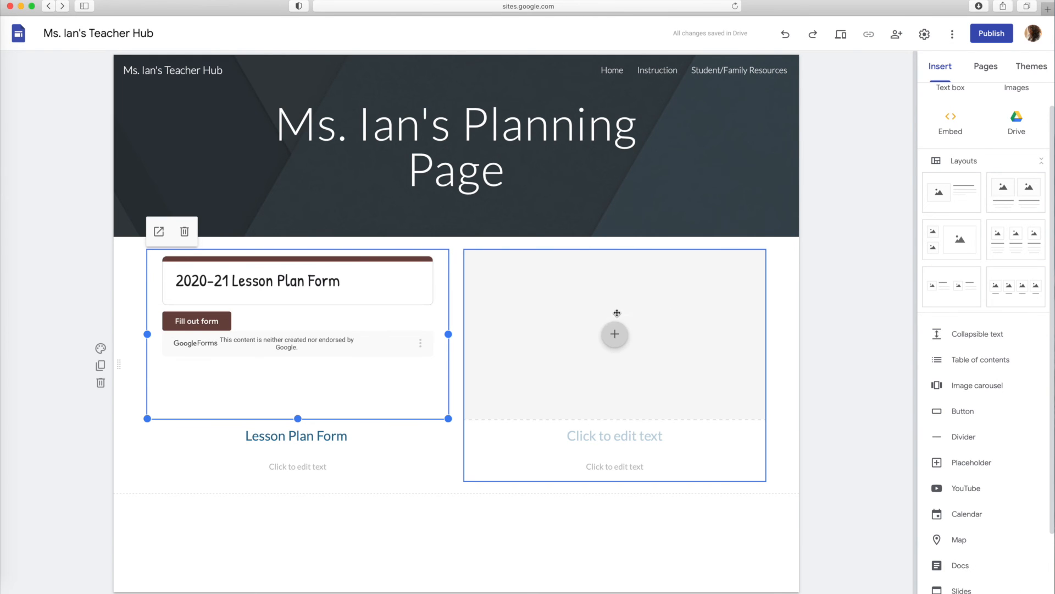
Place the Unit 1 lesson plan document in the second column and head that column "Week of 1/5/20 Lesson Plans"
{"action": "left_click", "coordinate": [615, 337]}
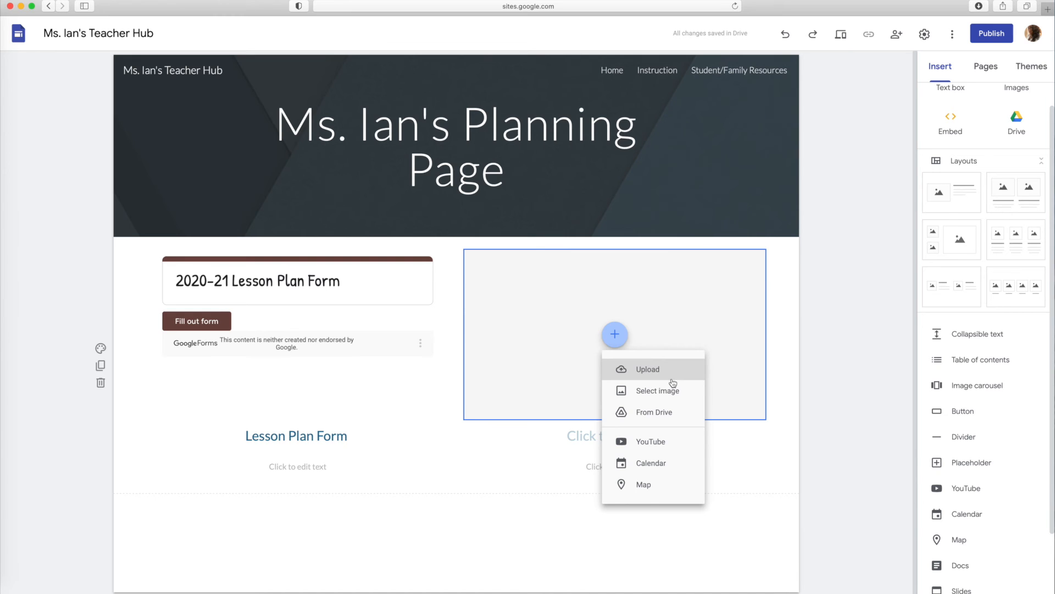
{"action": "left_click", "coordinate": [671, 379]}
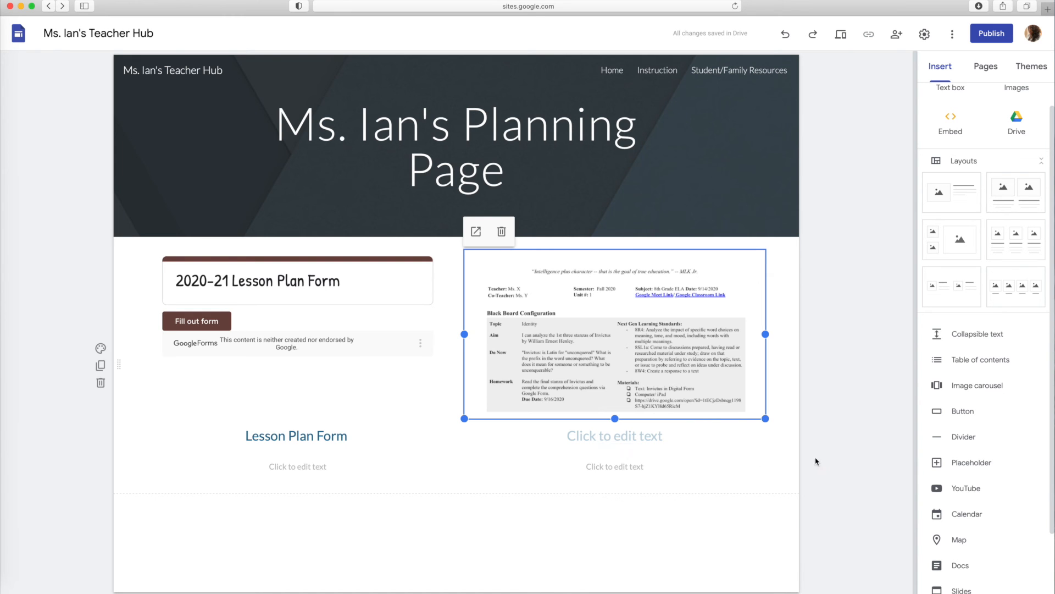
{"action": "left_click", "coordinate": [612, 440]}
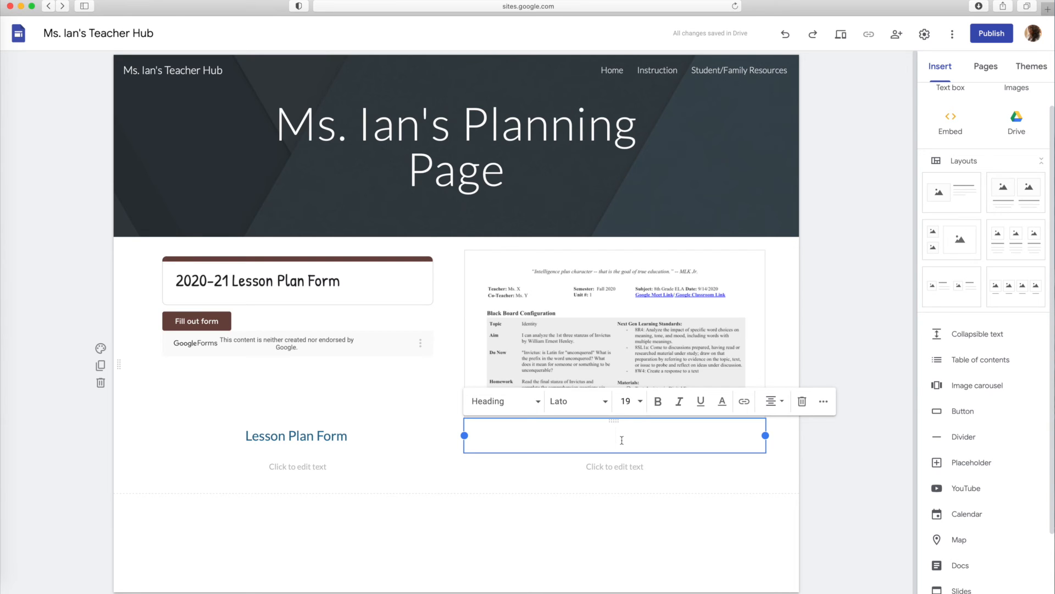
{"action": "type", "text": "Week of 1/5/2"}
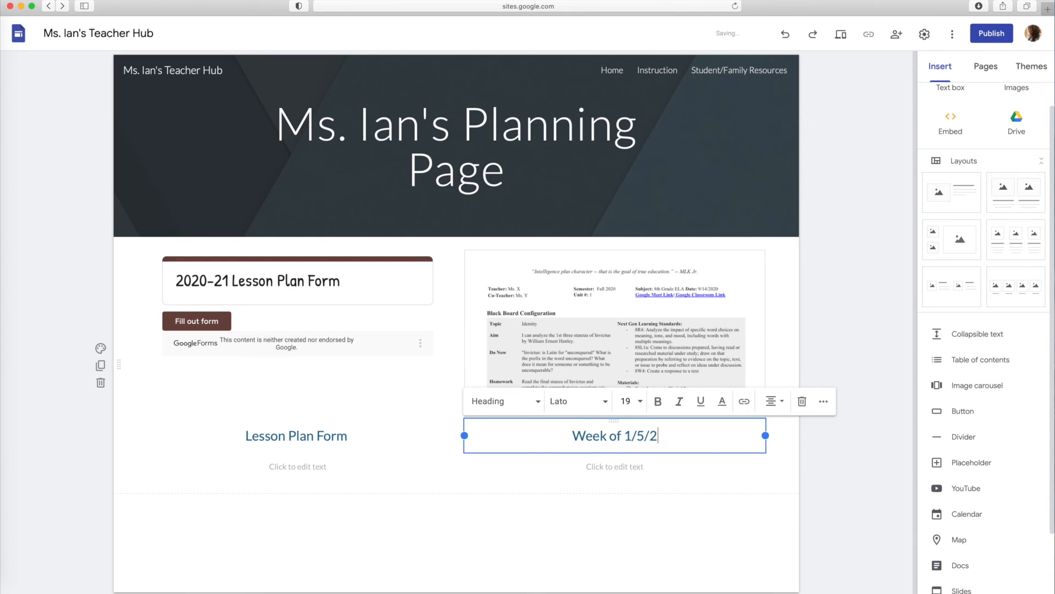
{"action": "type", "text": "0 Le"}
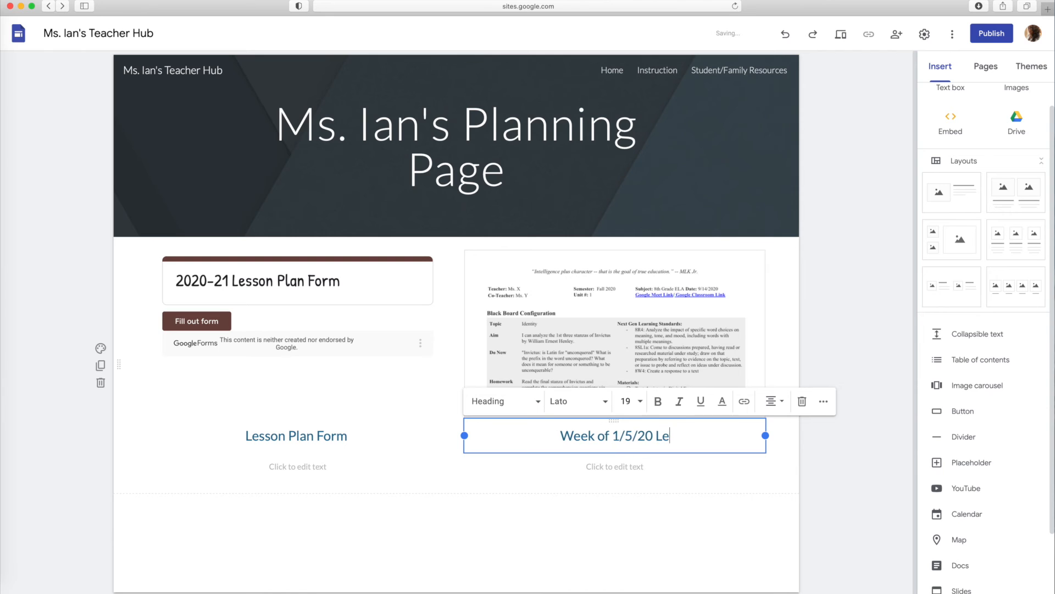
{"action": "type", "text": "sson Plans"}
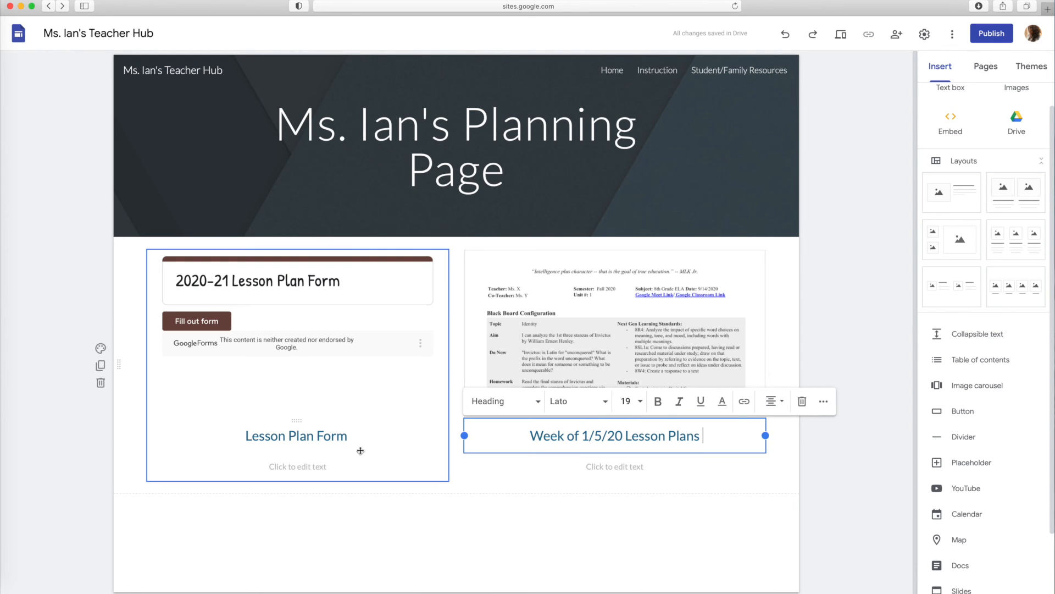
{"action": "left_click", "coordinate": [476, 516]}
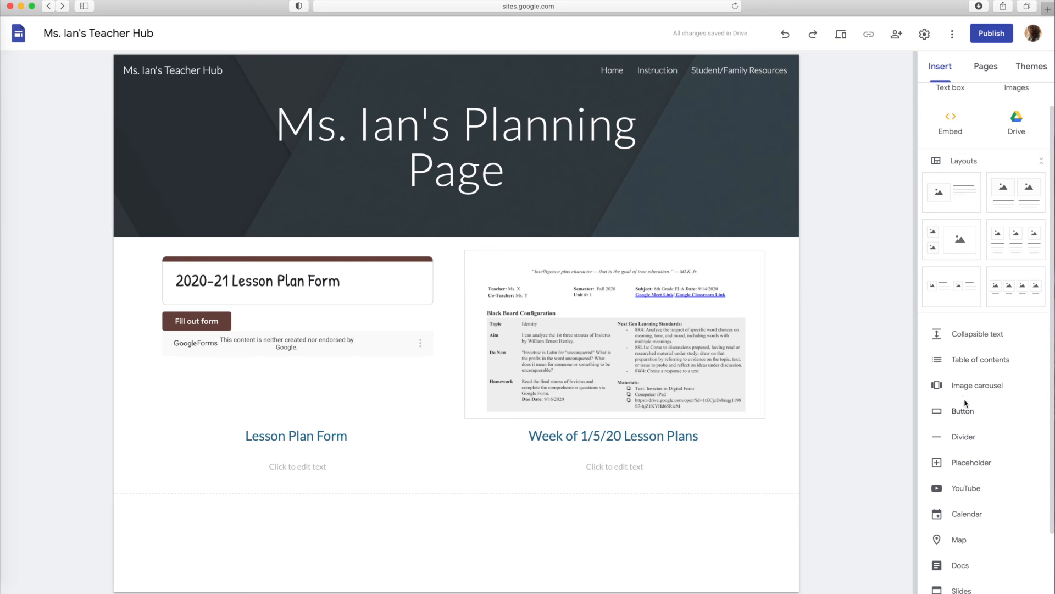
On the Student/Family Resources page, insert a layout with an image beside text and upload the virtual office picture into it
{"action": "scroll", "coordinate": [965, 393], "scroll_direction": "down", "scroll_amount": 1}
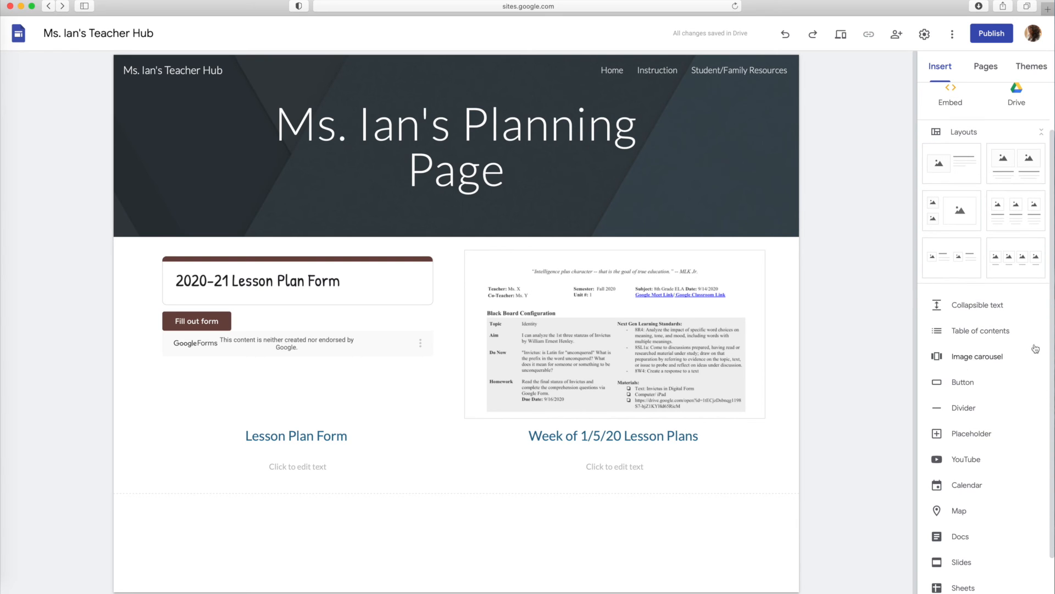
{"action": "left_click", "coordinate": [739, 70]}
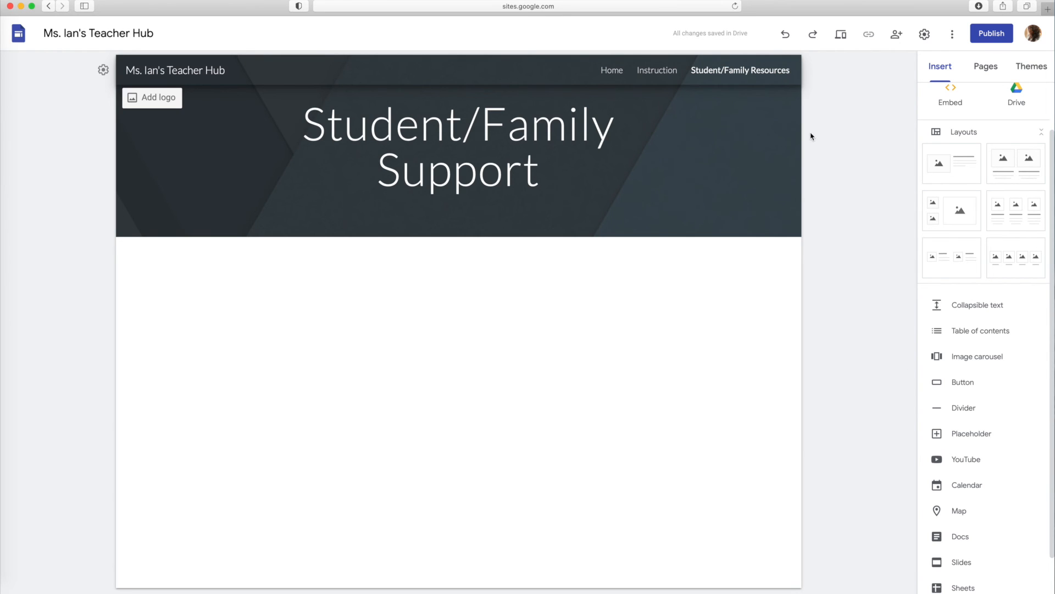
{"action": "left_click", "coordinate": [953, 171]}
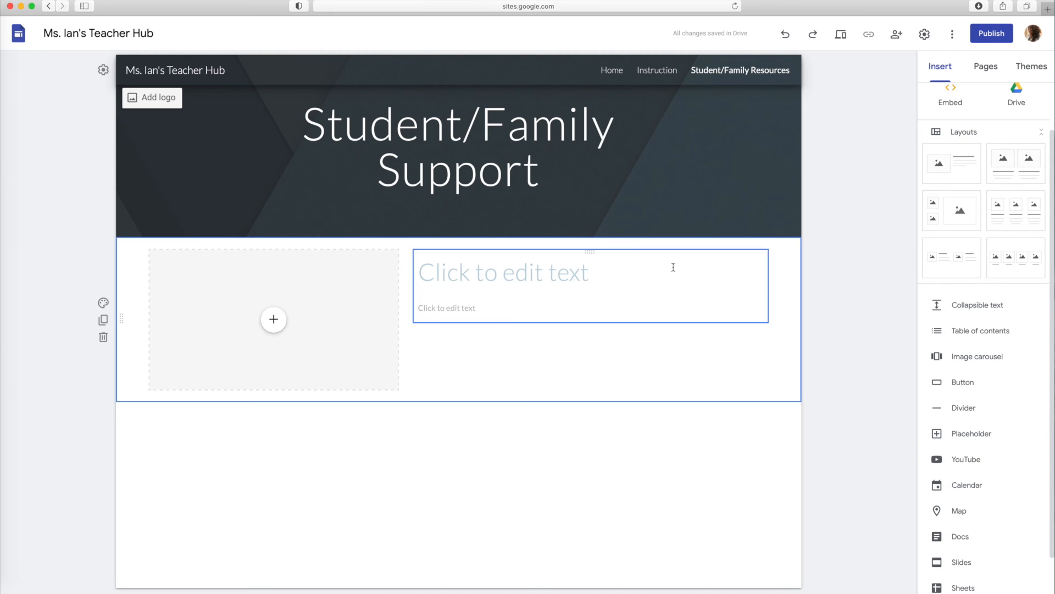
{"action": "left_click", "coordinate": [274, 319]}
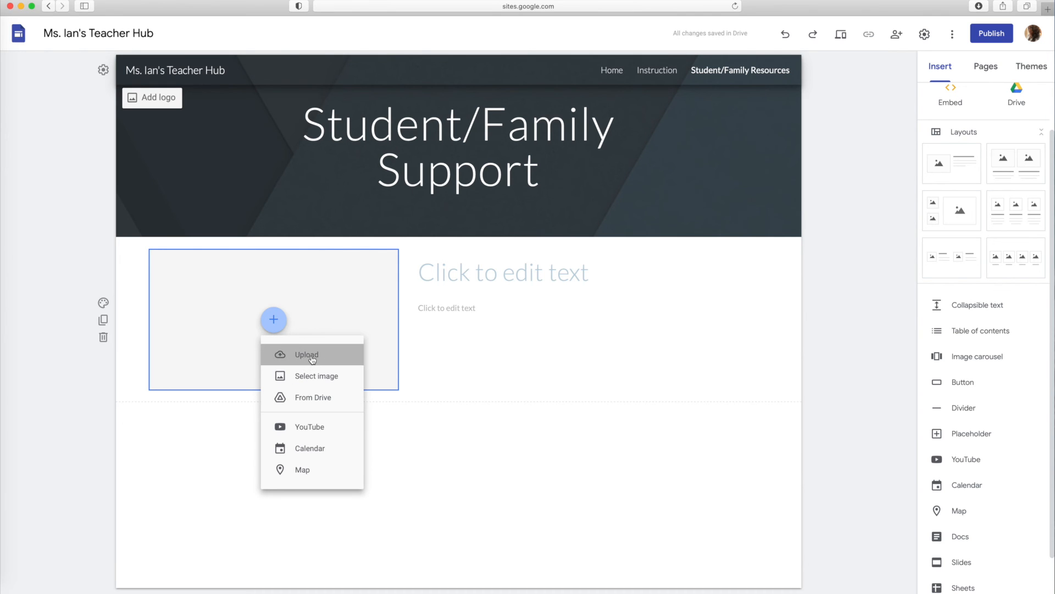
{"action": "left_click", "coordinate": [307, 354]}
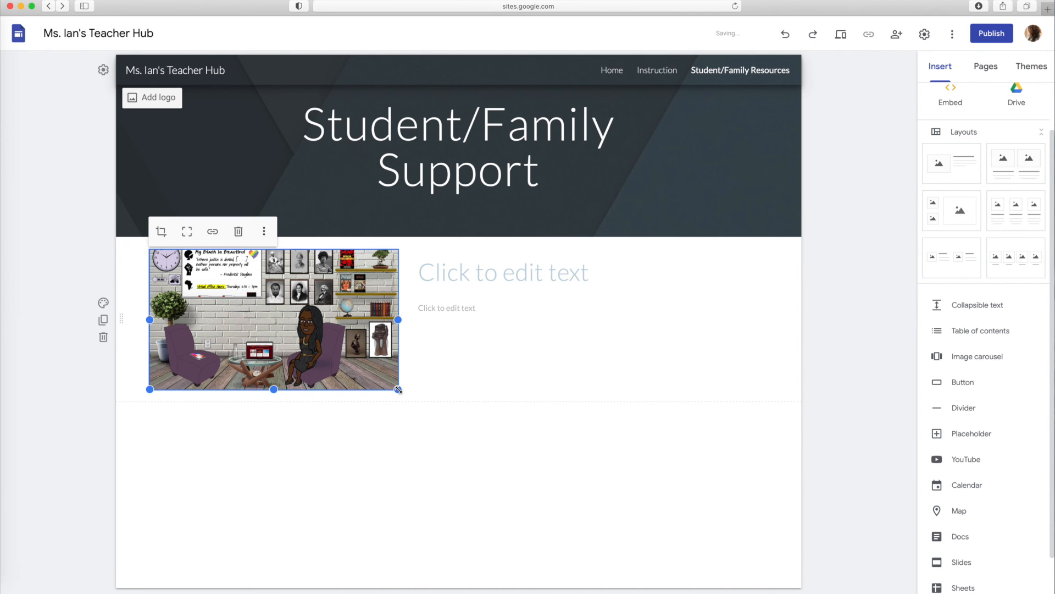
Enter the teacher's office hours title in the heading beside the office picture
{"action": "left_click", "coordinate": [448, 275]}
{"action": "type", "text": "Ms. Ian's Office Hours"}
List the office hours as bullets under the title: "Mondays 3:20-4:30pm", "Wednesdays 3:20- 4:30pm" and "Fridays 2:00 - 2:45pm"
{"action": "left_click", "coordinate": [447, 306]}
{"action": "type", "text": "Mon"}
{"action": "key", "text": "super+shift+8"}
{"action": "type", "text": "days 3:20-4:30pm"}
{"action": "key", "text": "Return"}
{"action": "type", "text": "Wednesdays 3:20- 4:30pm"}
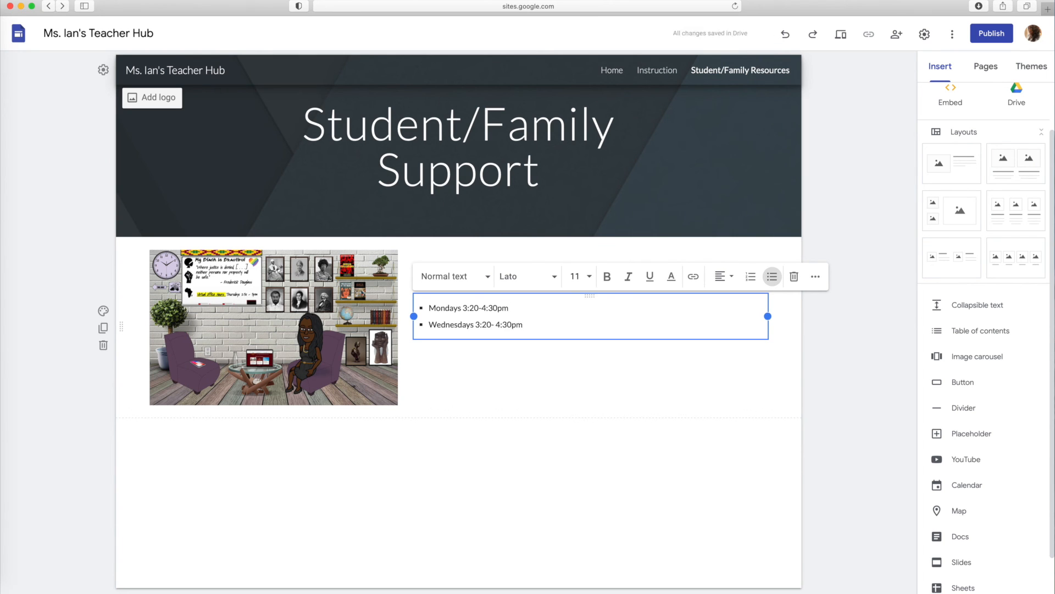
{"action": "key", "text": "Return"}
{"action": "type", "text": "Fri"}
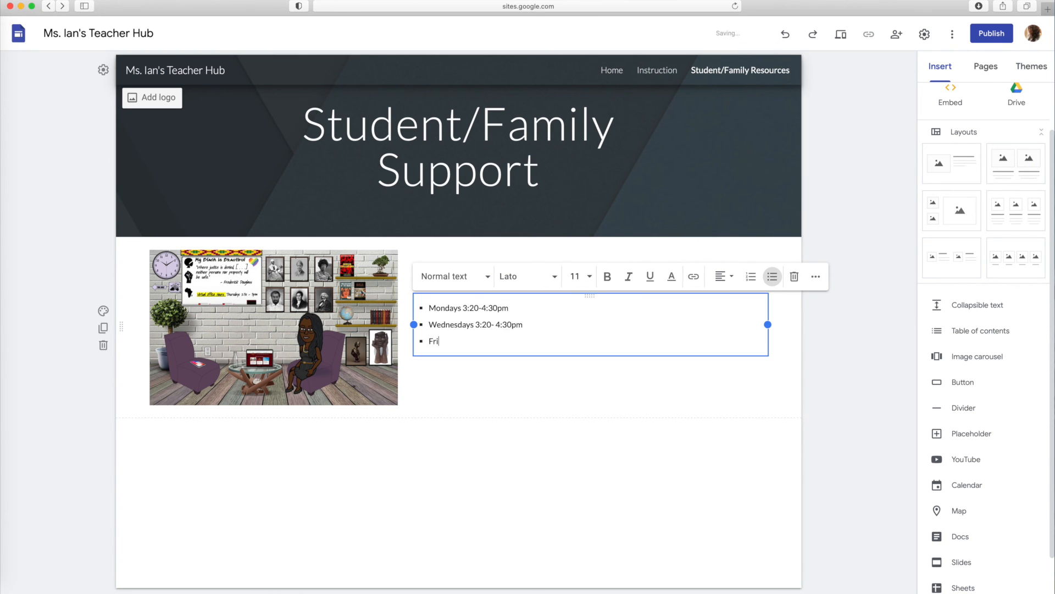
{"action": "type", "text": "days 2:00 - 2:45pm"}
{"action": "left_click", "coordinate": [538, 386]}
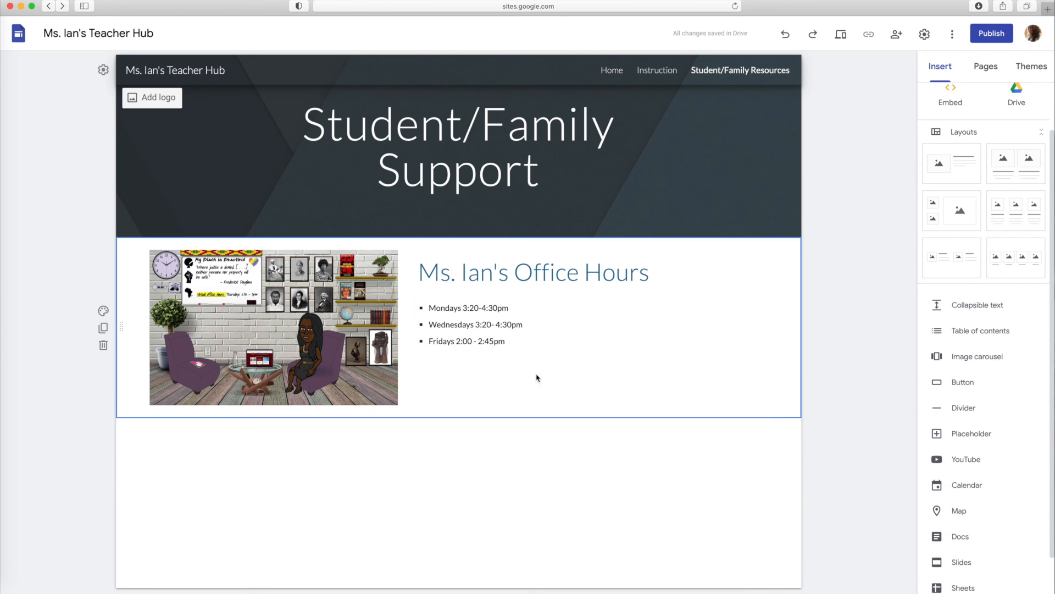
Add a text box below the office hours list reading "Click Here to Sign Up for Office Hours" and make the text bold
{"action": "left_click", "coordinate": [940, 65]}
{"action": "scroll", "coordinate": [953, 113], "scroll_direction": "up", "scroll_amount": 2}
{"action": "left_click", "coordinate": [953, 114]}
{"action": "left_click_drag", "start_coordinate": [454, 439], "coordinate": [462, 369]}
{"action": "type", "text": "Clink"}
{"action": "key", "text": "BackSpace"}
{"action": "key", "text": "BackSpace"}
{"action": "type", "text": "ck Here to Sign Up for Office Hours"}
{"action": "triple_click", "coordinate": [539, 368]}
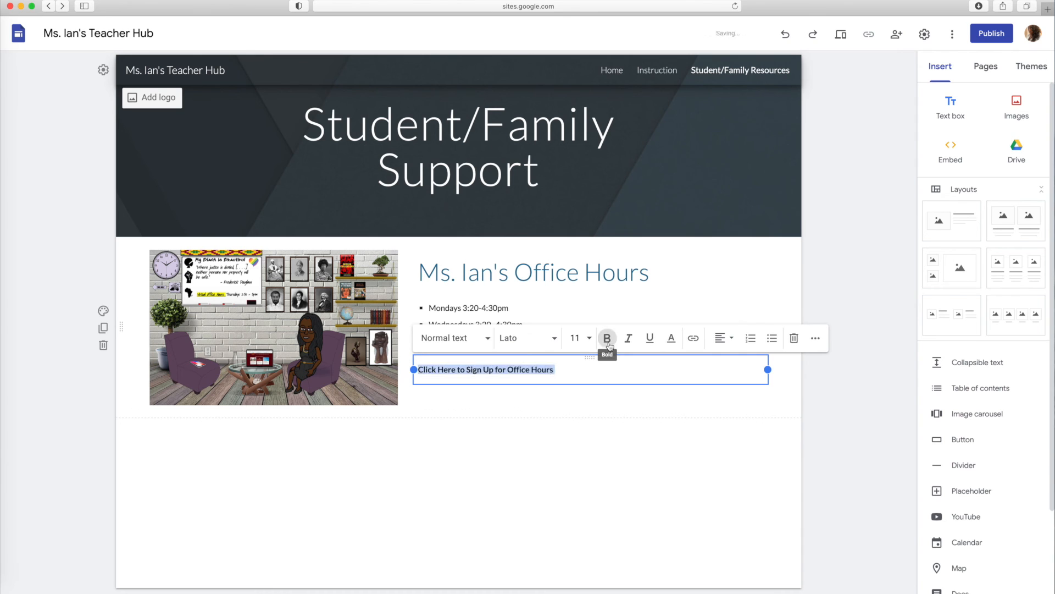
Bold the office hours sign-up text and choose the site's Home page as the link target for the virtual office picture
{"action": "left_click", "coordinate": [607, 338]}
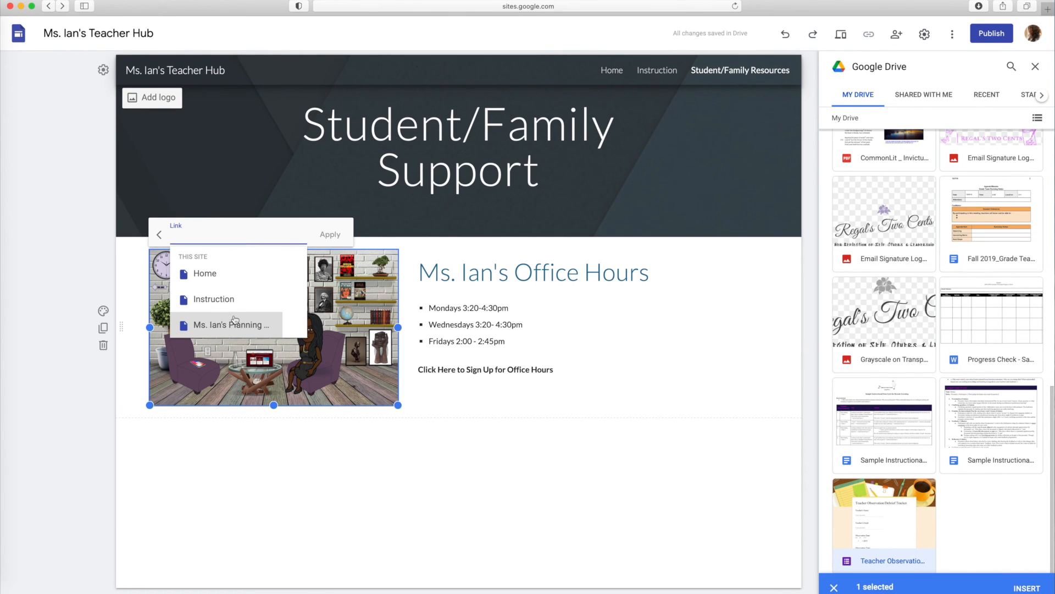
{"action": "left_click", "coordinate": [209, 274]}
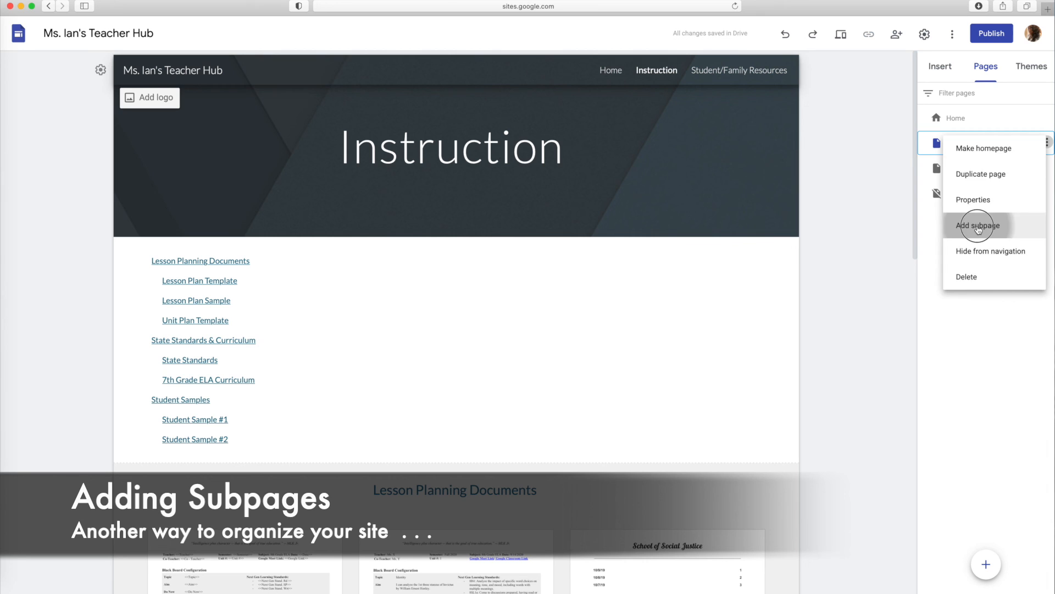
Add a subpage named "Educators" under the Instruction page
{"action": "left_click", "coordinate": [977, 222]}
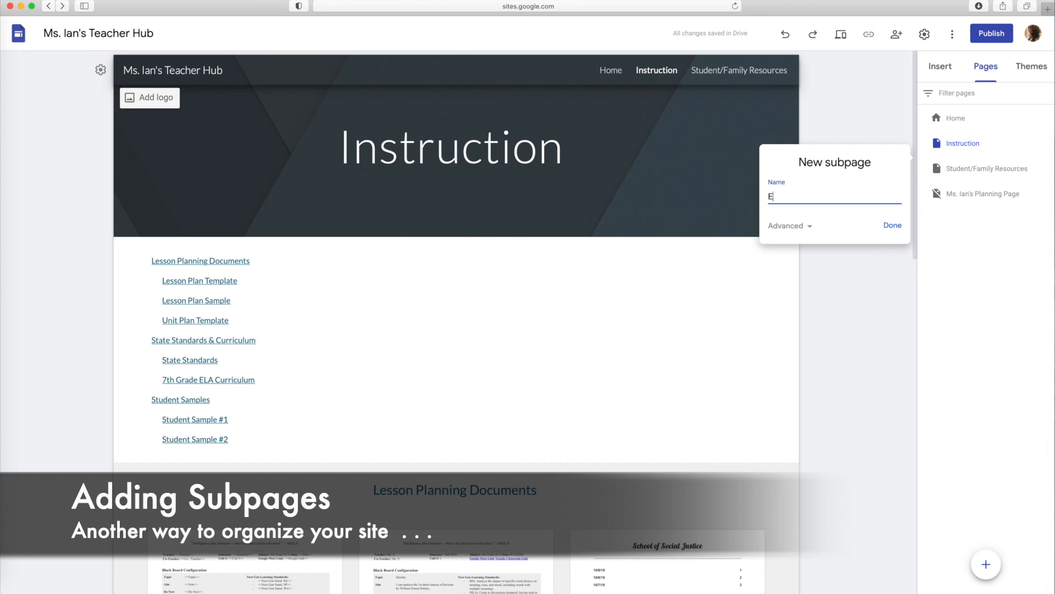
{"action": "type", "text": "Educators"}
{"action": "left_click", "coordinate": [892, 225]}
Duplicate the Educators subpage under the name "Students" and return to the Instruction page
{"action": "left_click", "coordinate": [1047, 166]}
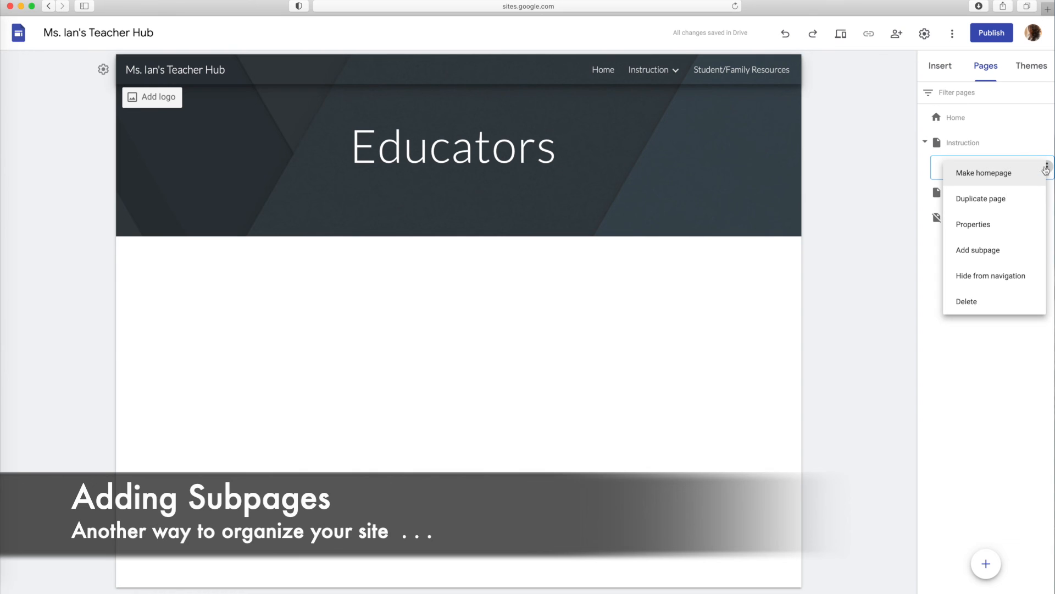
{"action": "left_click", "coordinate": [1022, 201]}
{"action": "left_click_drag", "start_coordinate": [841, 221], "coordinate": [767, 221]}
{"action": "type", "text": "Students"}
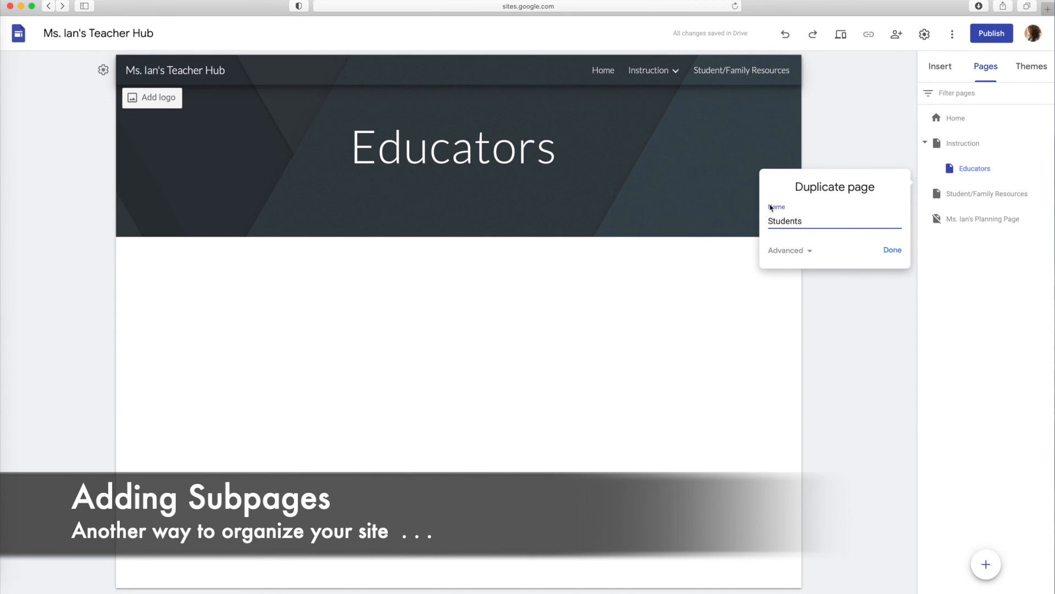
{"action": "left_click", "coordinate": [892, 250]}
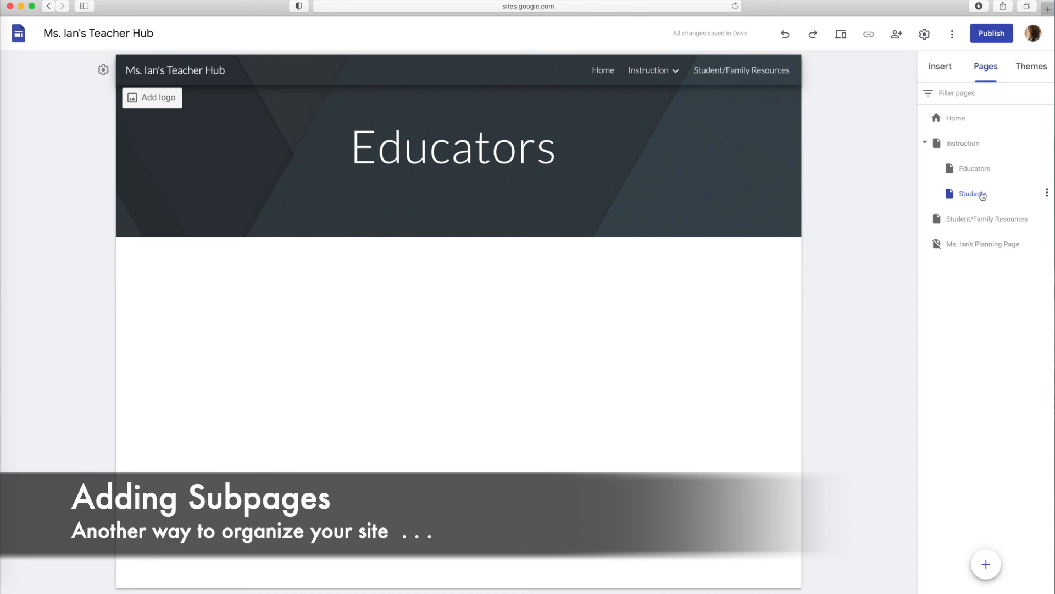
{"action": "left_click", "coordinate": [938, 152]}
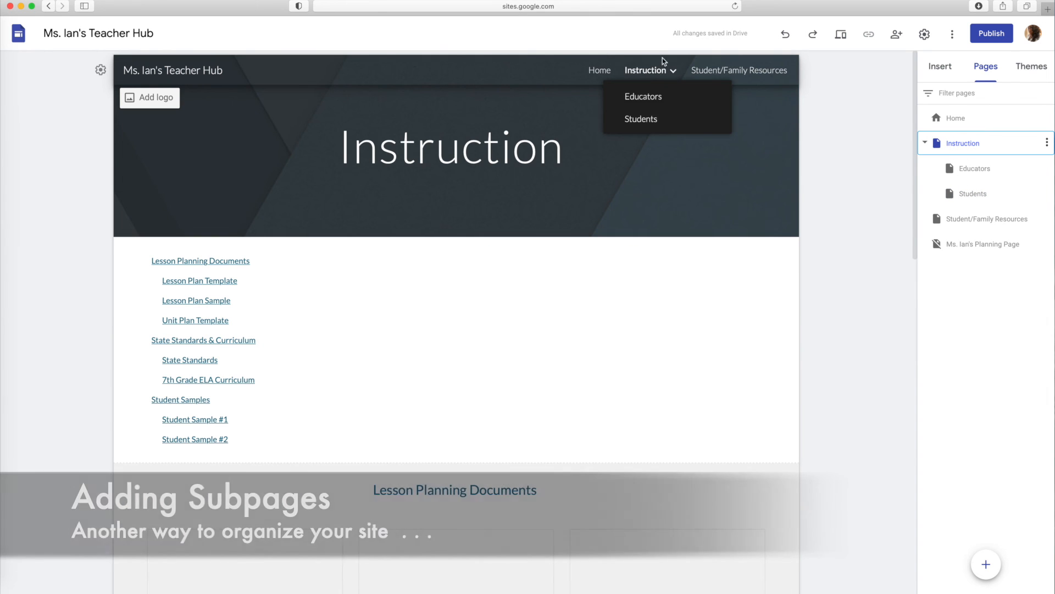
Try the Diplomat, Vision and Level themes on the site, including Vision in red, purple and slate grey
{"action": "left_click", "coordinate": [1036, 69]}
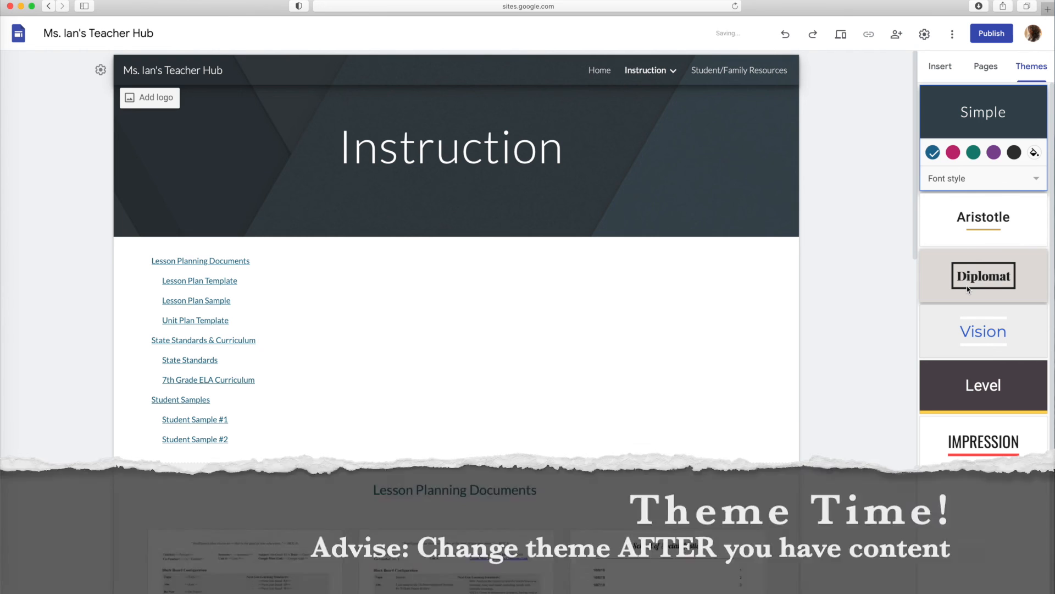
{"action": "left_click", "coordinate": [969, 290]}
{"action": "left_click", "coordinate": [970, 330]}
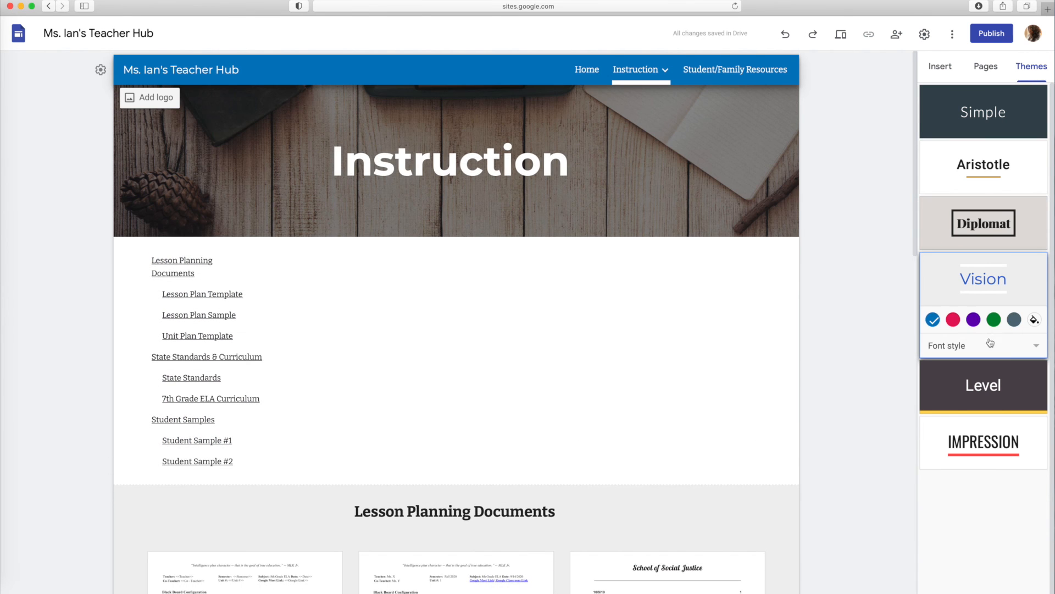
{"action": "left_click", "coordinate": [998, 395]}
{"action": "left_click", "coordinate": [975, 299]}
{"action": "left_click", "coordinate": [953, 320]}
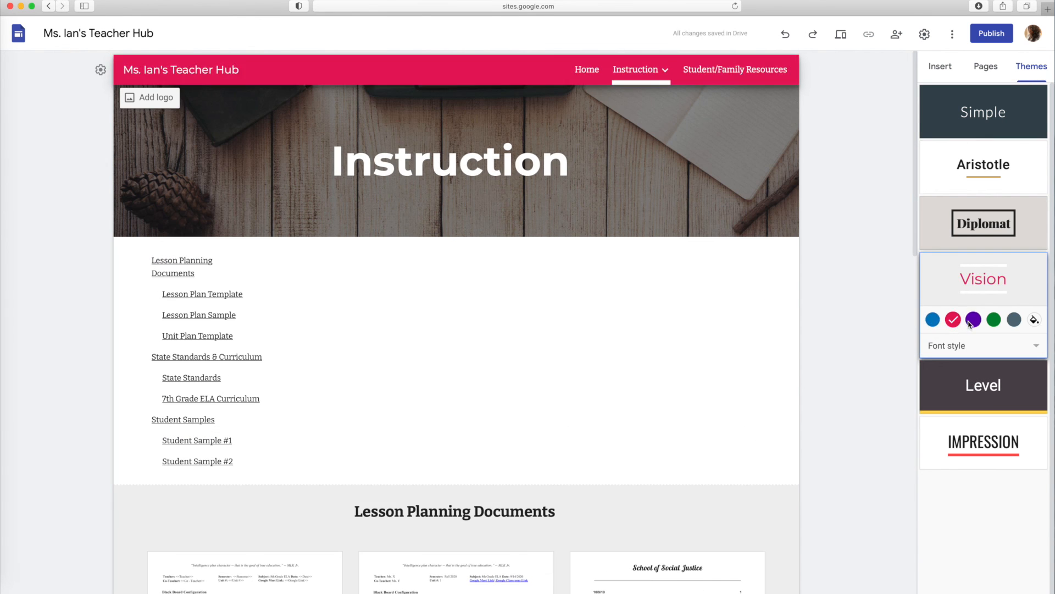
{"action": "left_click", "coordinate": [973, 320]}
{"action": "left_click", "coordinate": [1014, 319]}
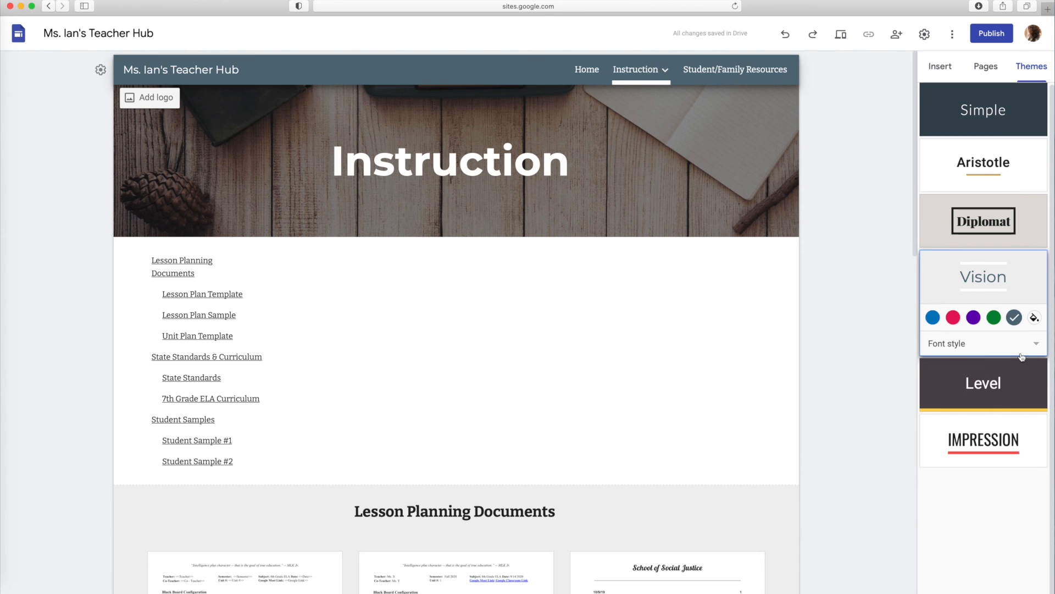
Apply the Impression theme, compare its accent colors, and settle on yellow with a serif font style
{"action": "left_click", "coordinate": [1009, 448]}
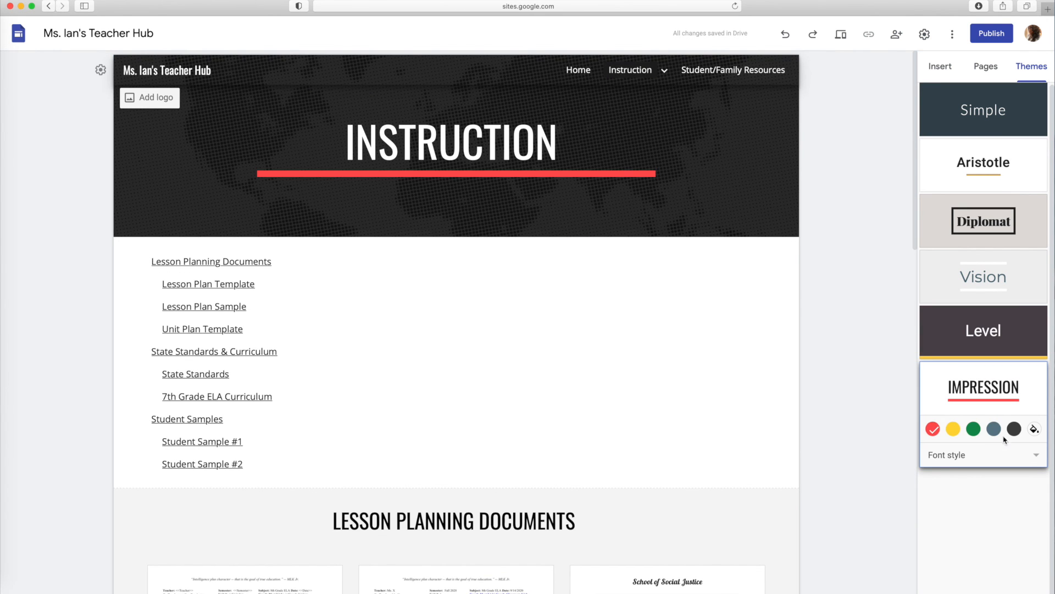
{"action": "left_click", "coordinate": [955, 431]}
{"action": "left_click", "coordinate": [975, 431]}
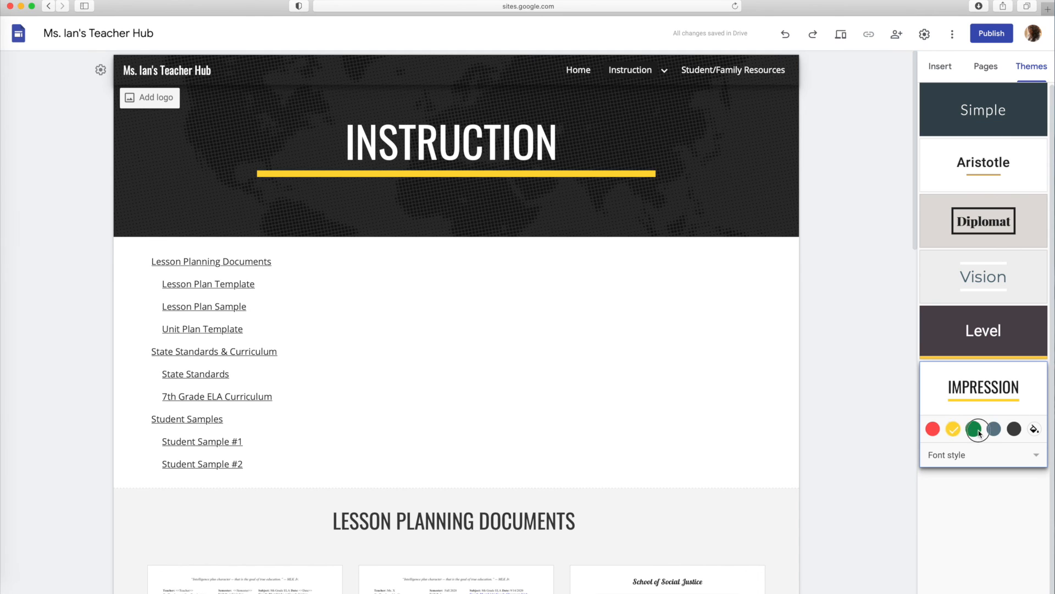
{"action": "left_click", "coordinate": [993, 429]}
{"action": "left_click", "coordinate": [1012, 430]}
{"action": "left_click", "coordinate": [953, 429]}
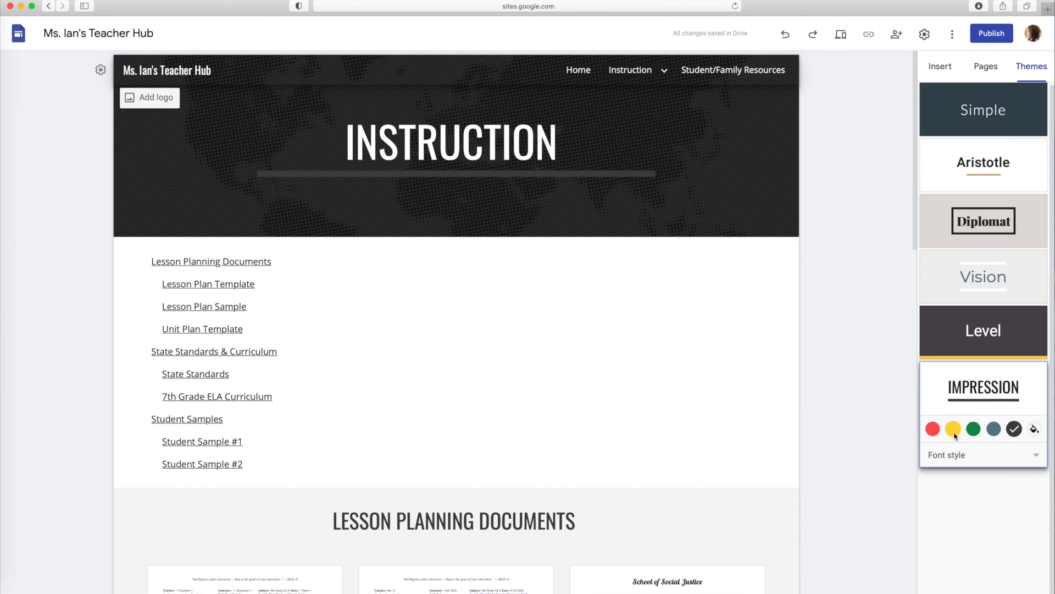
{"action": "left_click", "coordinate": [968, 455]}
{"action": "left_click", "coordinate": [951, 546]}
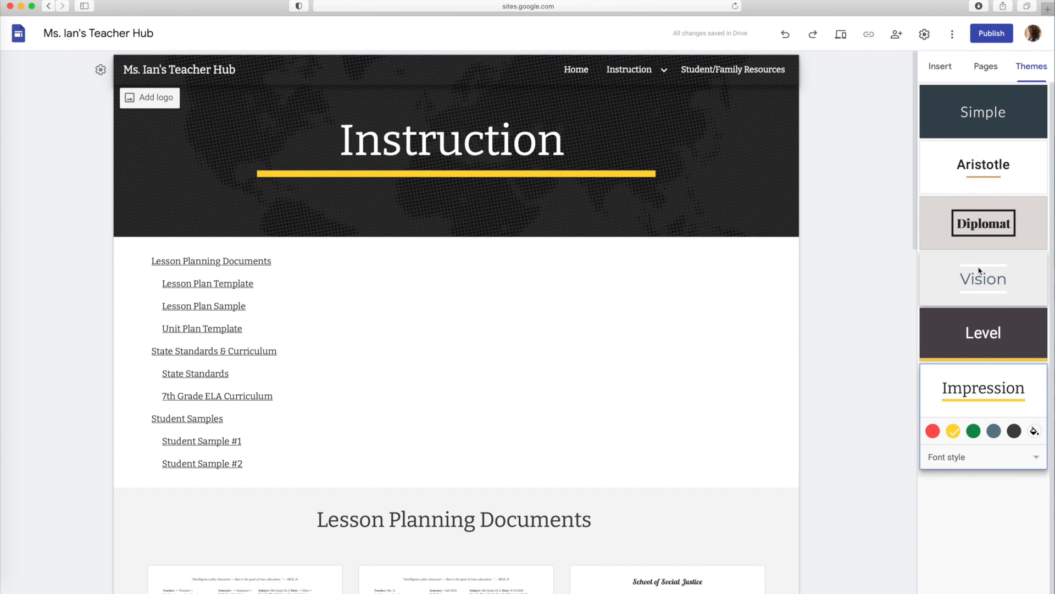
Publish the site to the web from the Home page and bring up its published site link
{"action": "left_click", "coordinate": [575, 70]}
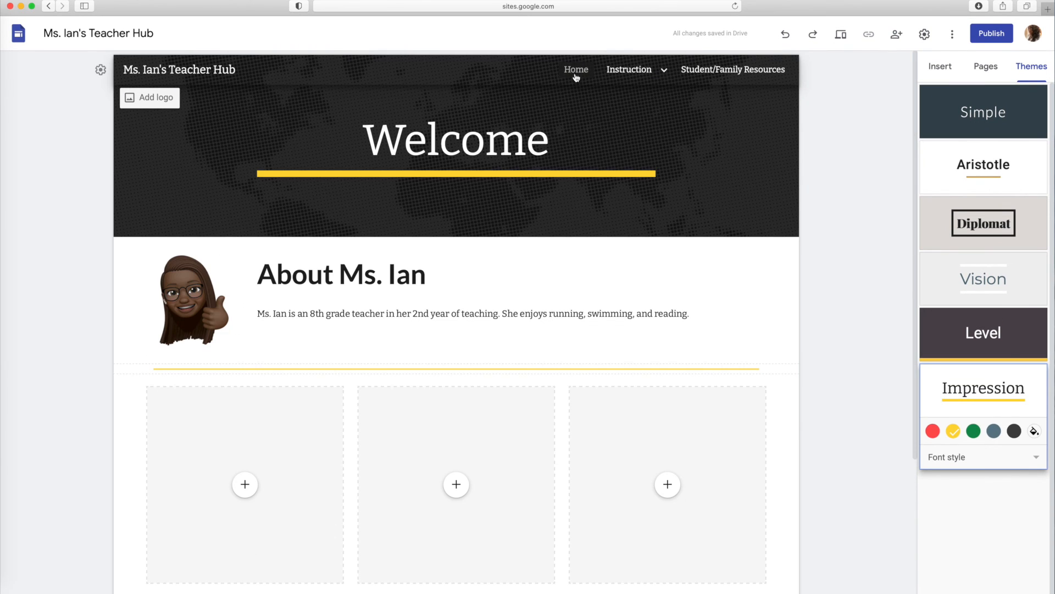
{"action": "left_click", "coordinate": [992, 33]}
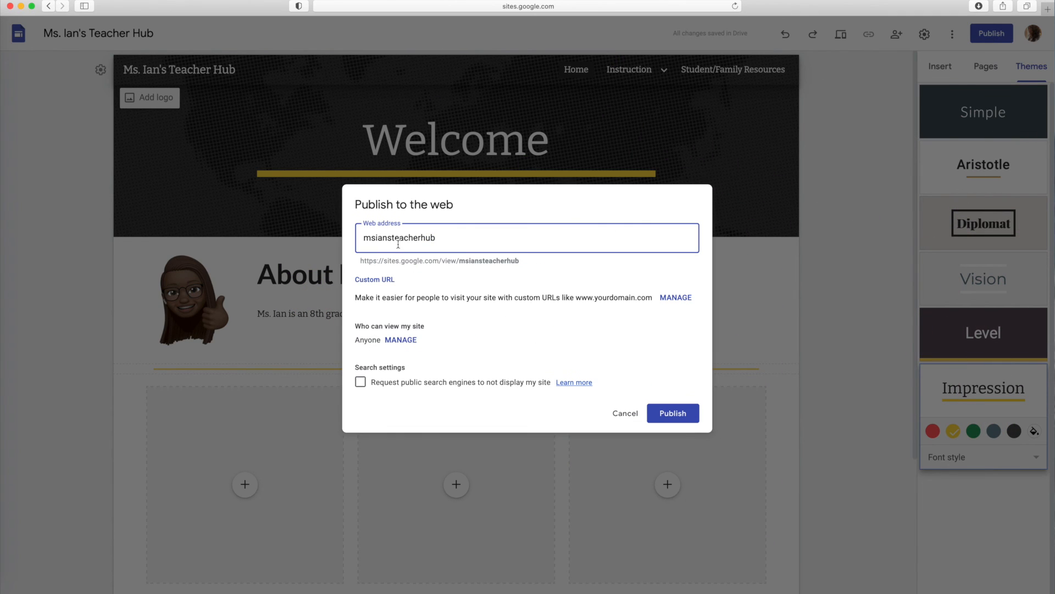
{"action": "left_click", "coordinate": [650, 411]}
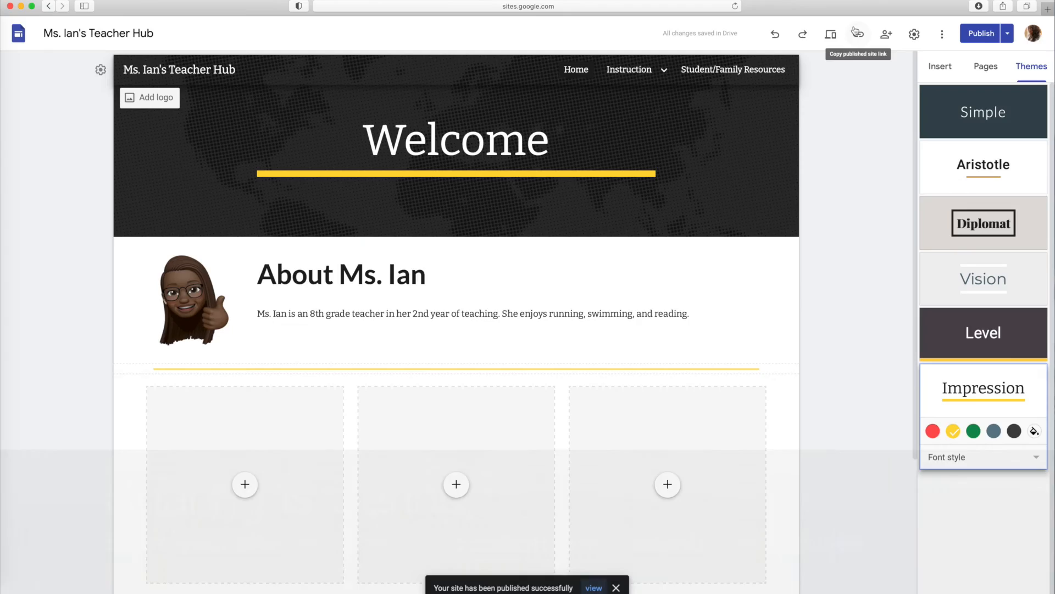
{"action": "left_click", "coordinate": [858, 34]}
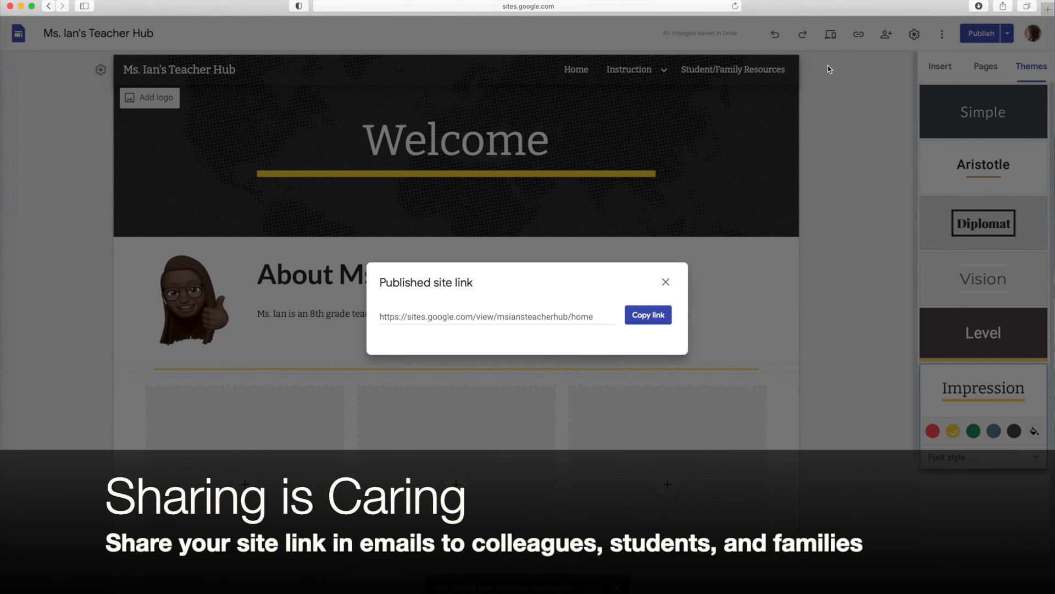
Preview the site at tablet, phone and large-screen sizes
{"action": "left_click", "coordinate": [831, 41]}
{"action": "left_click", "coordinate": [832, 41]}
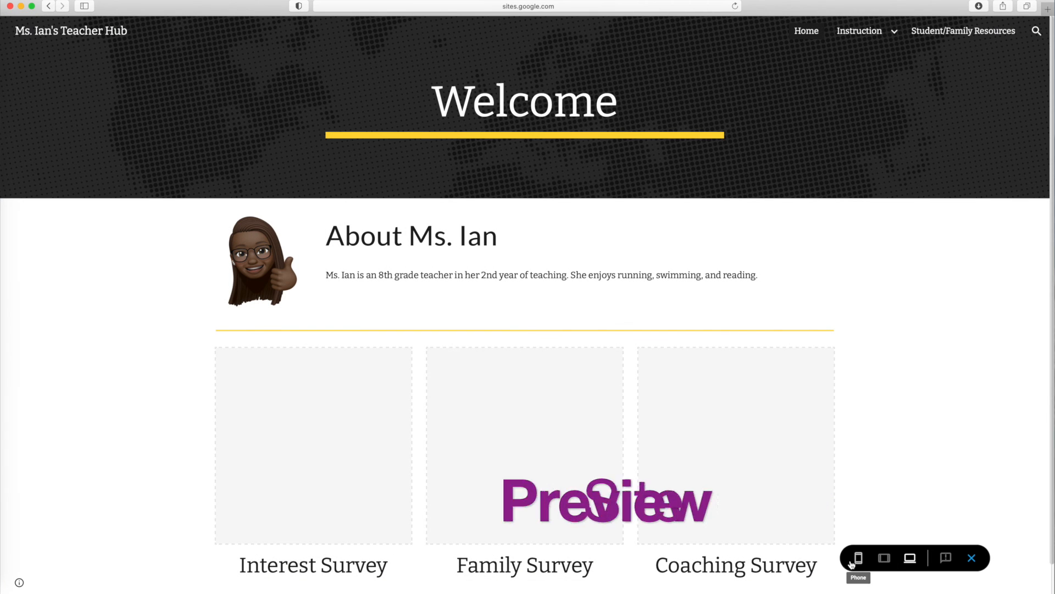
{"action": "left_click", "coordinate": [883, 558]}
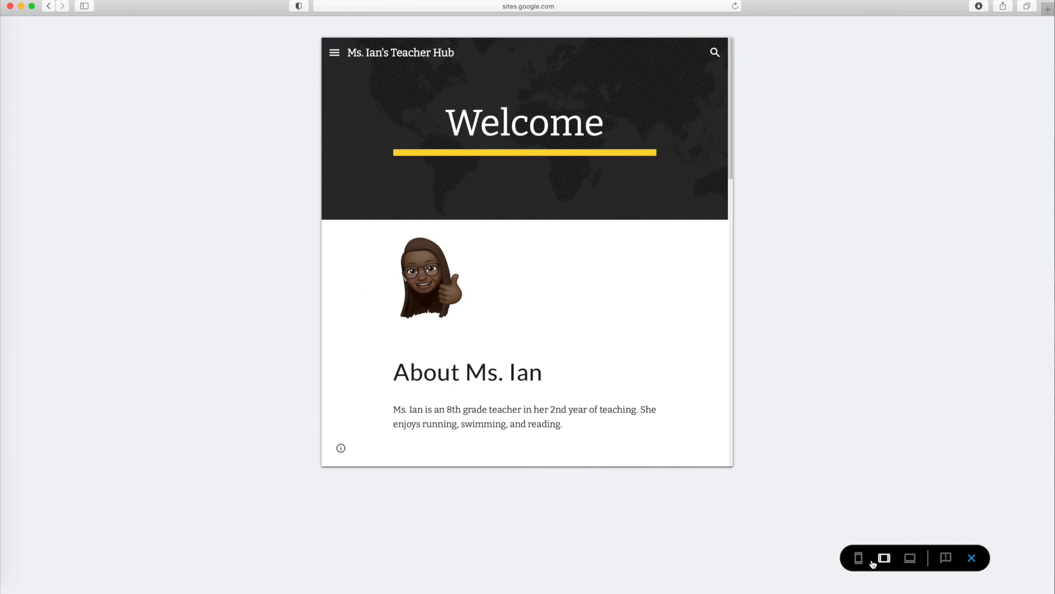
{"action": "left_click", "coordinate": [859, 558]}
{"action": "left_click", "coordinate": [910, 557]}
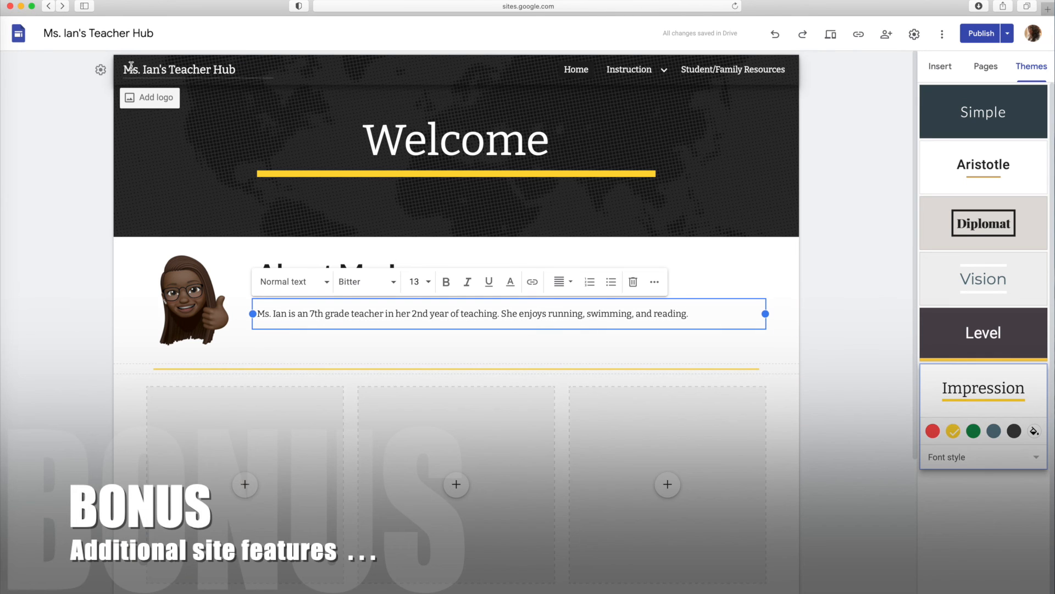
Look through the site settings for navigation, brand images, viewer tools, custom URLs and analytics
{"action": "left_click", "coordinate": [100, 70]}
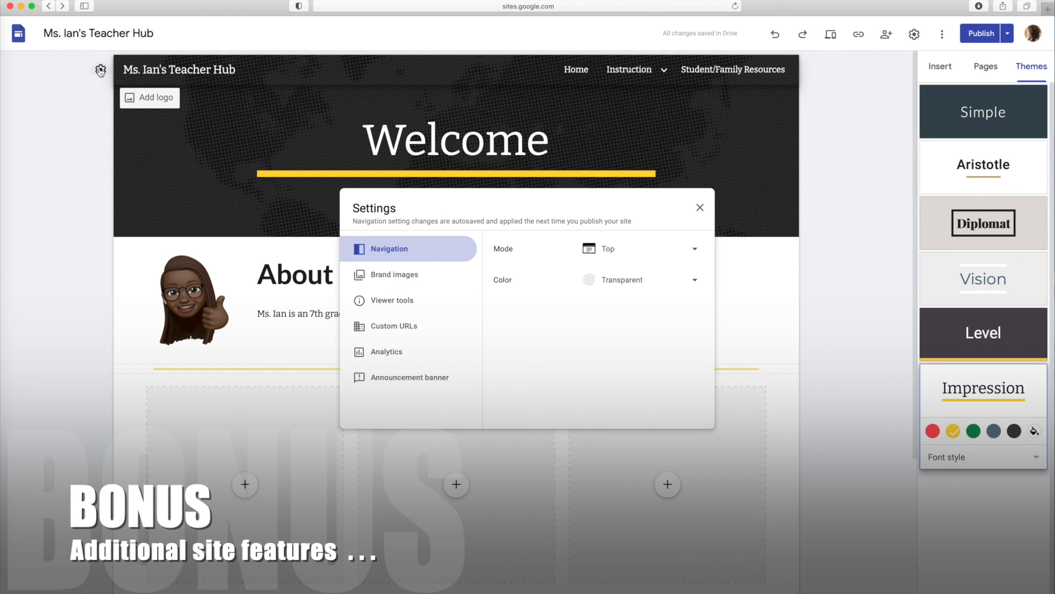
{"action": "left_click", "coordinate": [384, 276]}
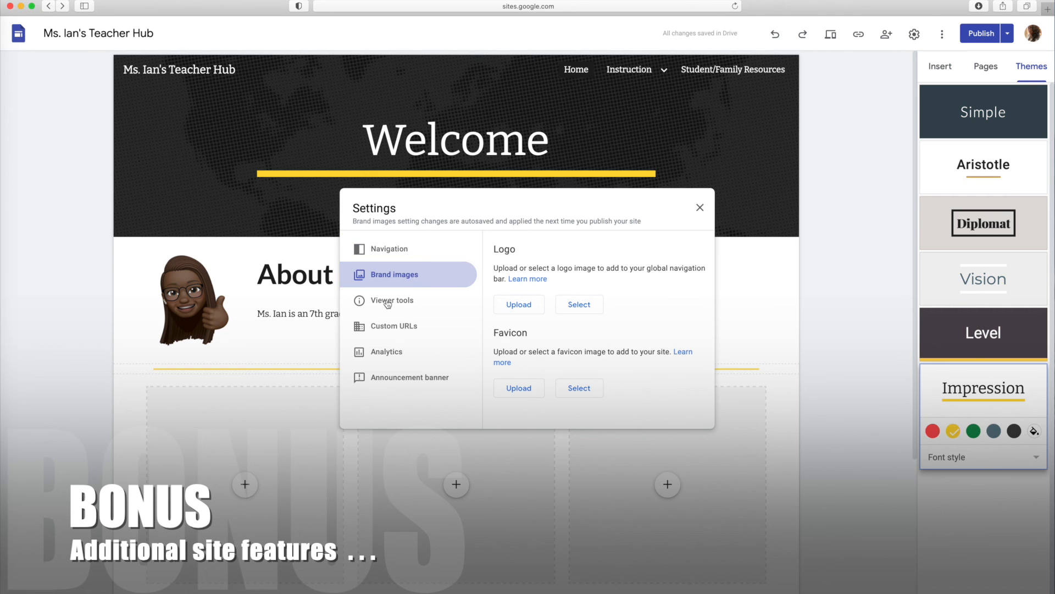
{"action": "left_click", "coordinate": [388, 302]}
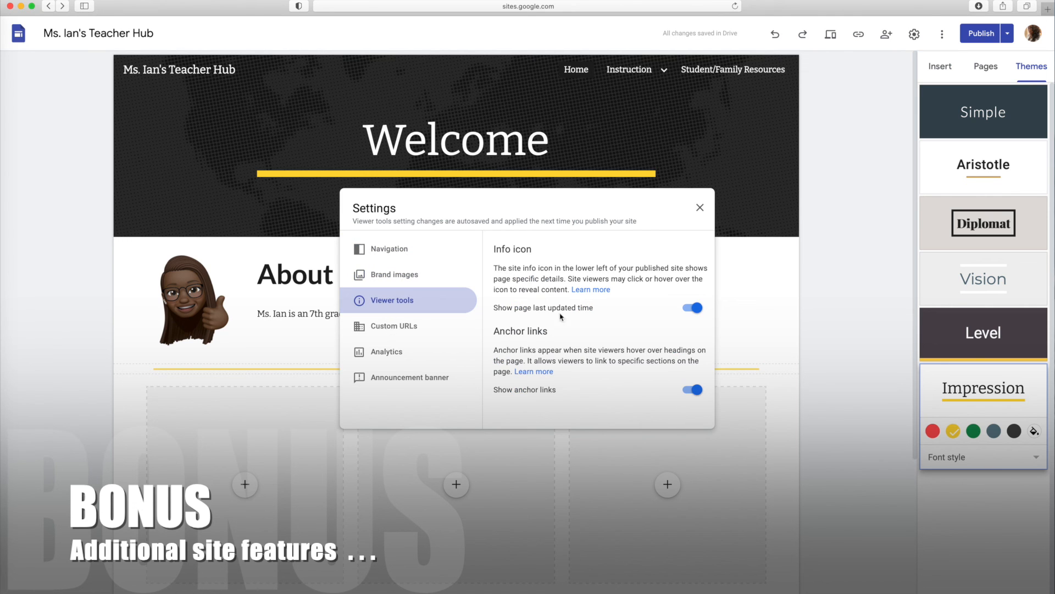
{"action": "left_click", "coordinate": [392, 325]}
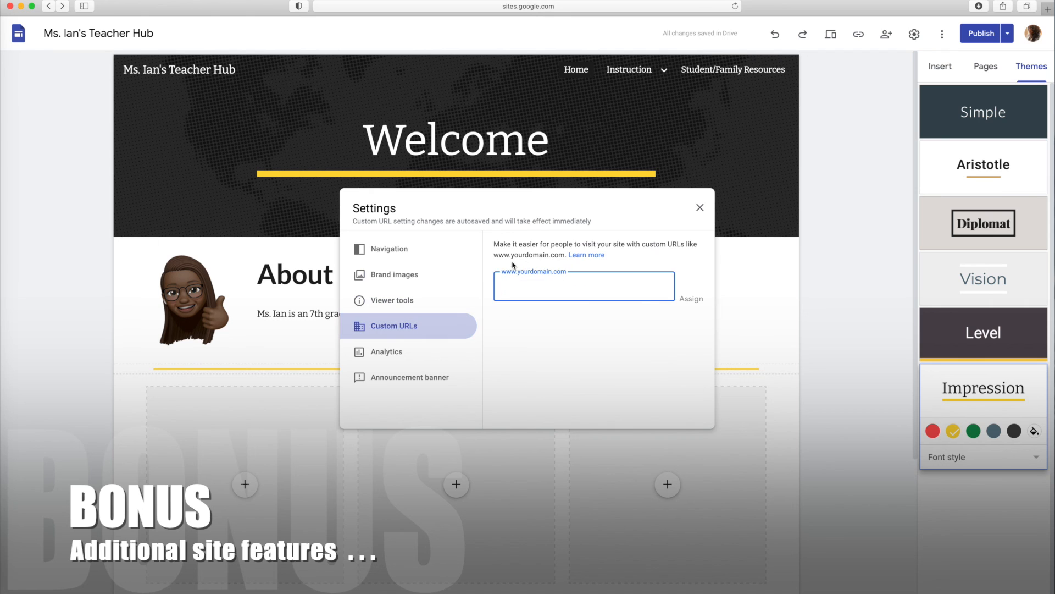
{"action": "left_click", "coordinate": [379, 349]}
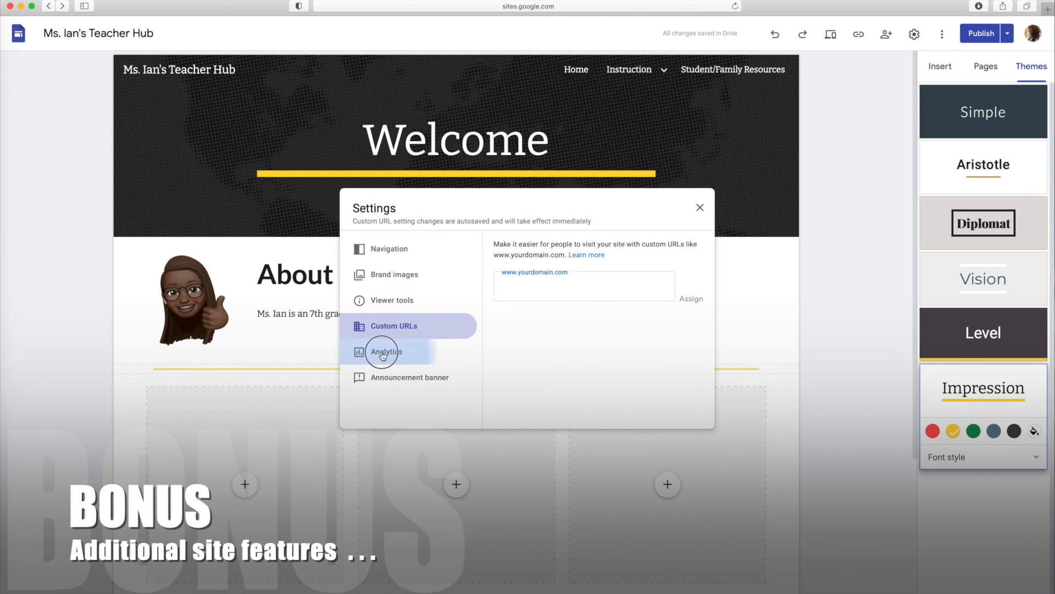
Turn on the site's announcement banner with the message "Thank you for visiting!!"
{"action": "left_click", "coordinate": [410, 383]}
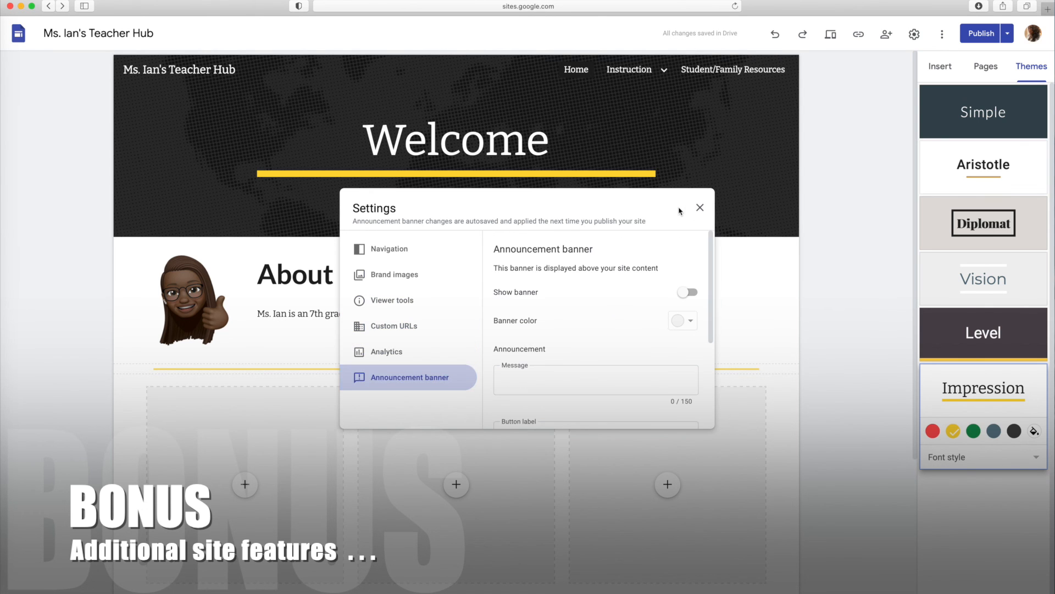
{"action": "left_click", "coordinate": [517, 374]}
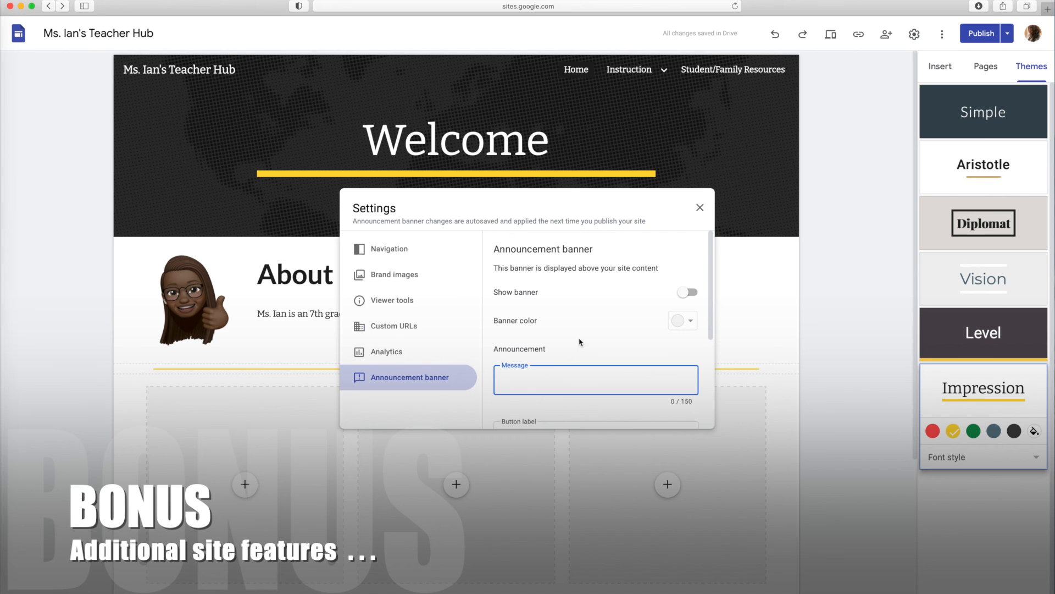
{"action": "type", "text": "Thank you for visi"}
{"action": "type", "text": "ting!!"}
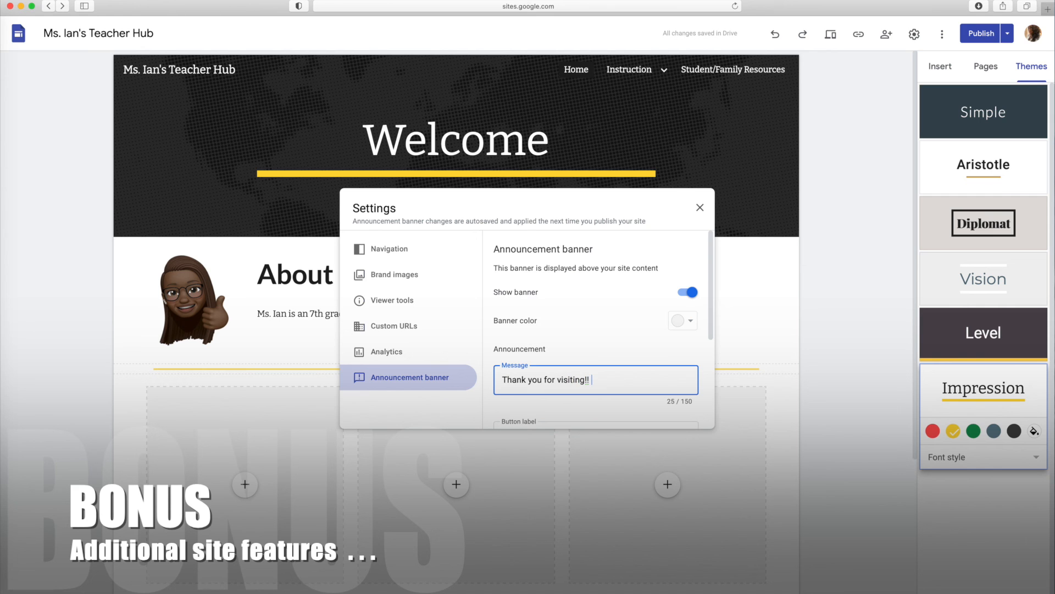
Label the announcement banner's button with the teacher's name followed by "Hub"
{"action": "scroll", "coordinate": [579, 342], "scroll_direction": "down", "scroll_amount": 5}
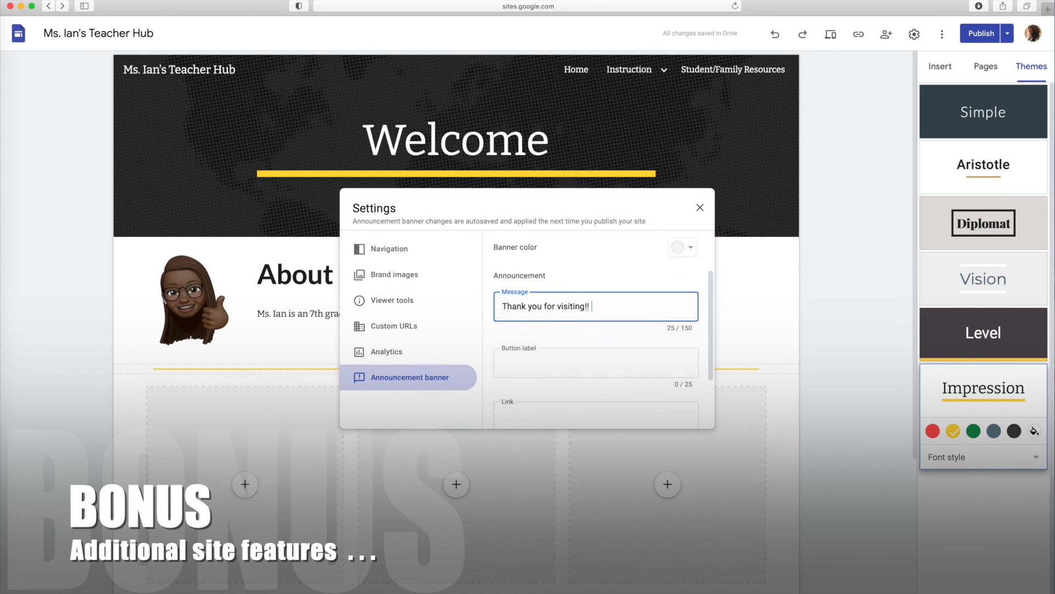
{"action": "left_click", "coordinate": [519, 304]}
{"action": "scroll", "coordinate": [519, 301], "scroll_direction": "up", "scroll_amount": 1}
{"action": "scroll", "coordinate": [518, 313], "scroll_direction": "down", "scroll_amount": 1}
{"action": "type", "text": "Ms. Ian"}
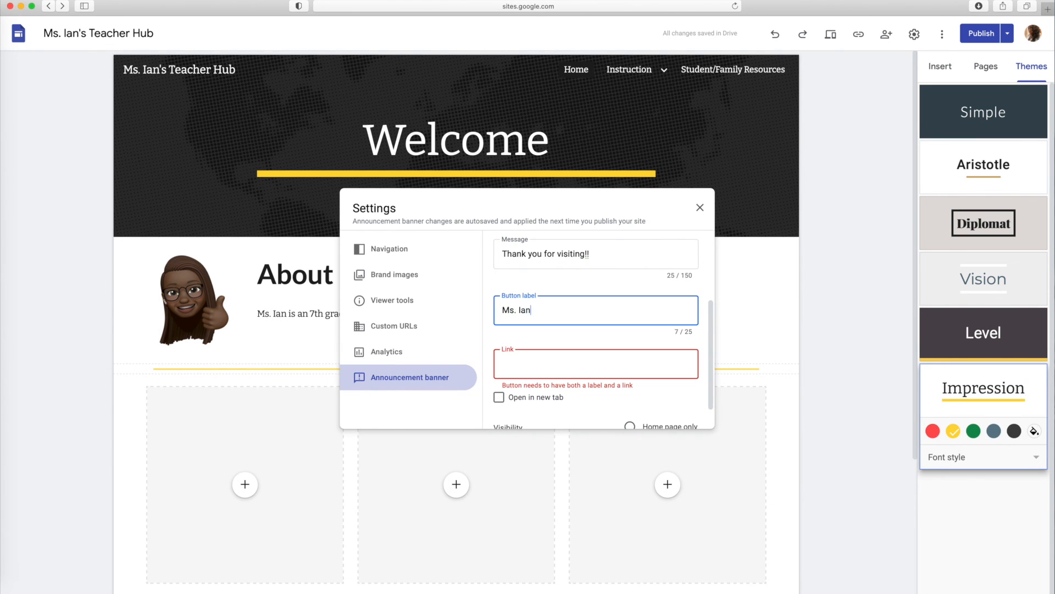
{"action": "key", "text": "BackSpace"}
{"action": "key", "text": "BackSpace"}
{"action": "type", "text": "'s Hub"}
Link the banner button to the site's Home page and close the site settings
{"action": "left_click", "coordinate": [551, 365]}
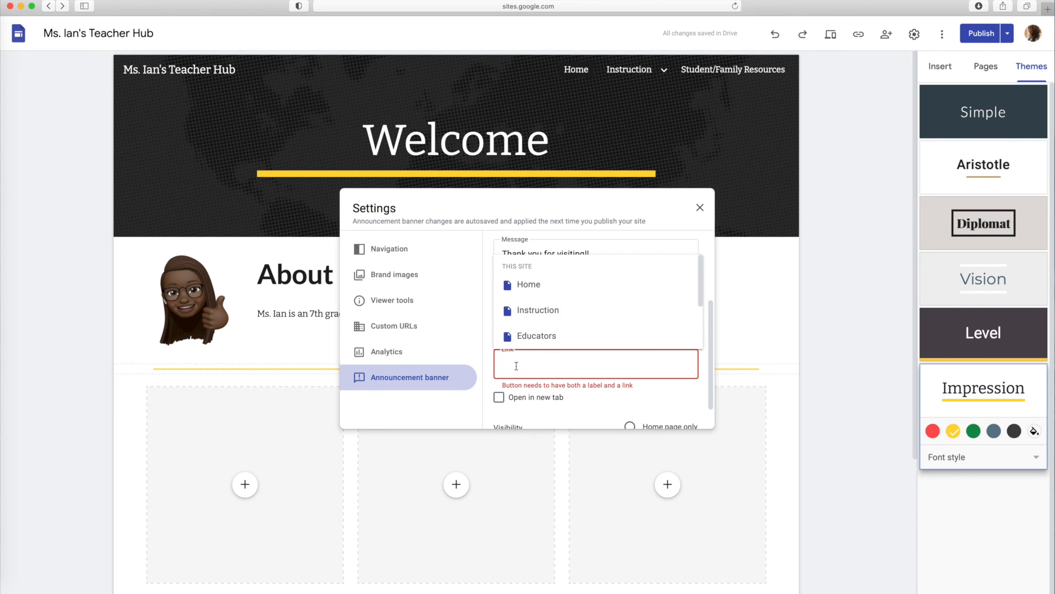
{"action": "left_click", "coordinate": [527, 282]}
{"action": "left_click", "coordinate": [700, 207]}
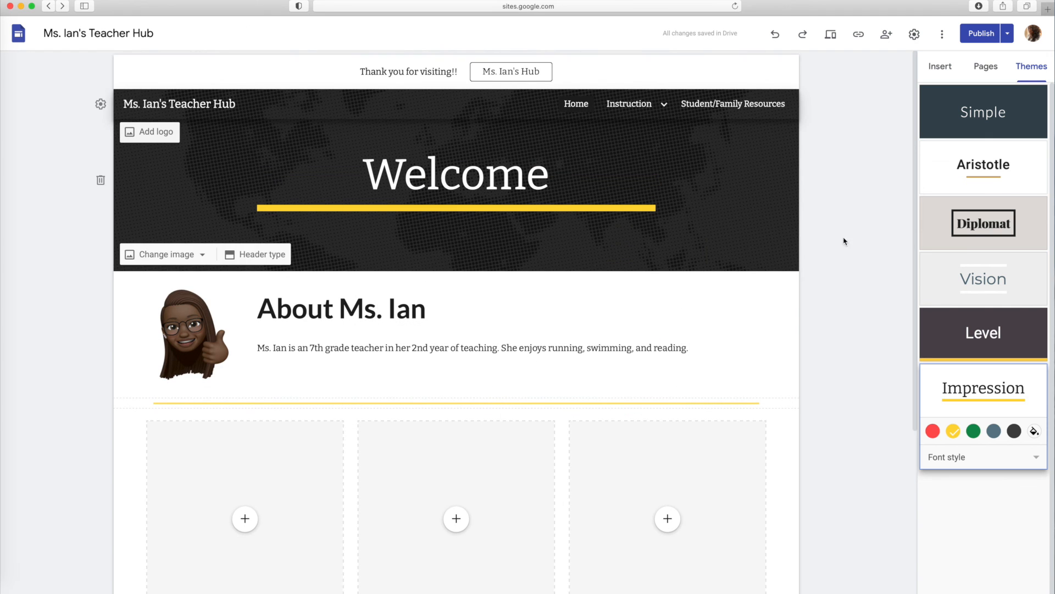